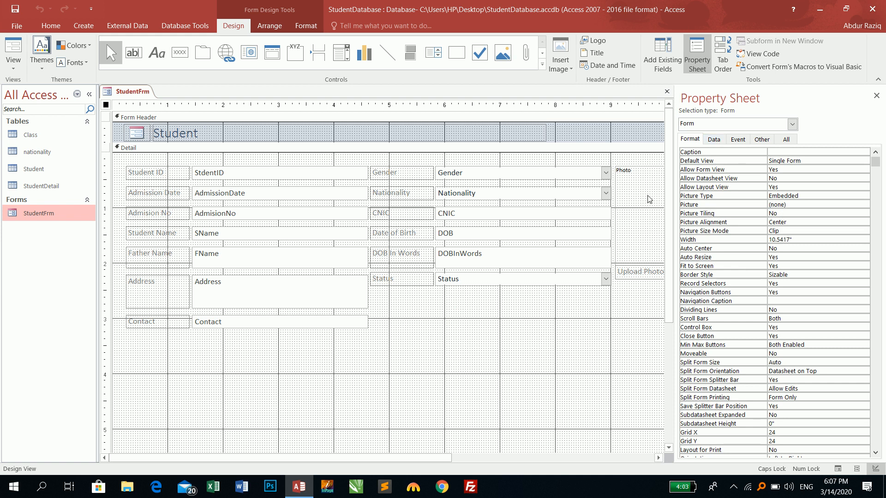
# Clear the default picture of the Photo attachment control and show StudentFrm in Form View.
pyautogui.click(633, 201)
pyautogui.doubleClick(805, 180)
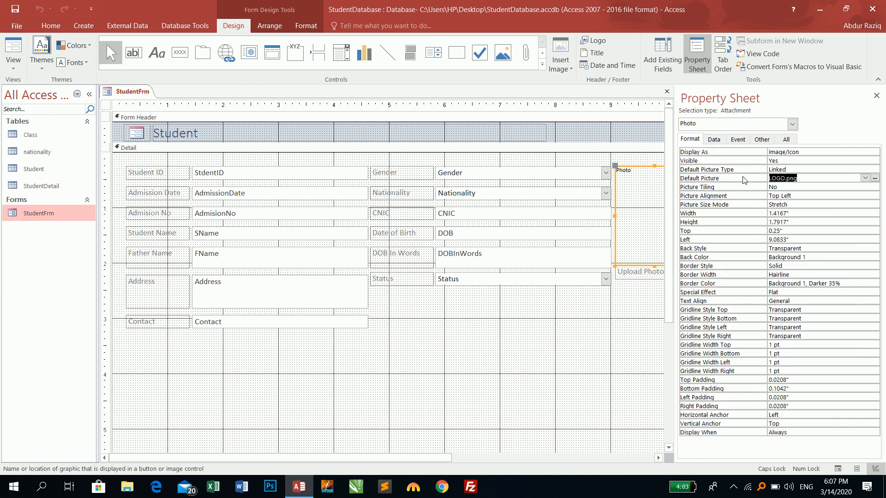
pyautogui.press('Delete')
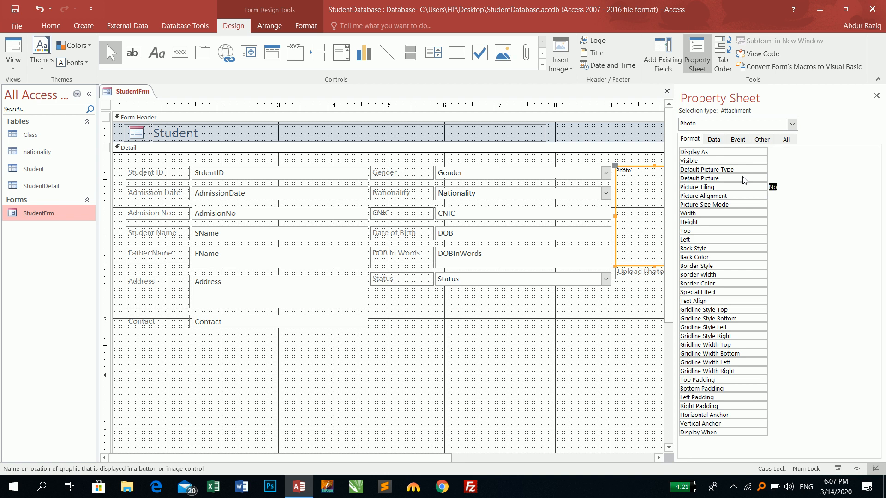
pyautogui.click(5, 46)
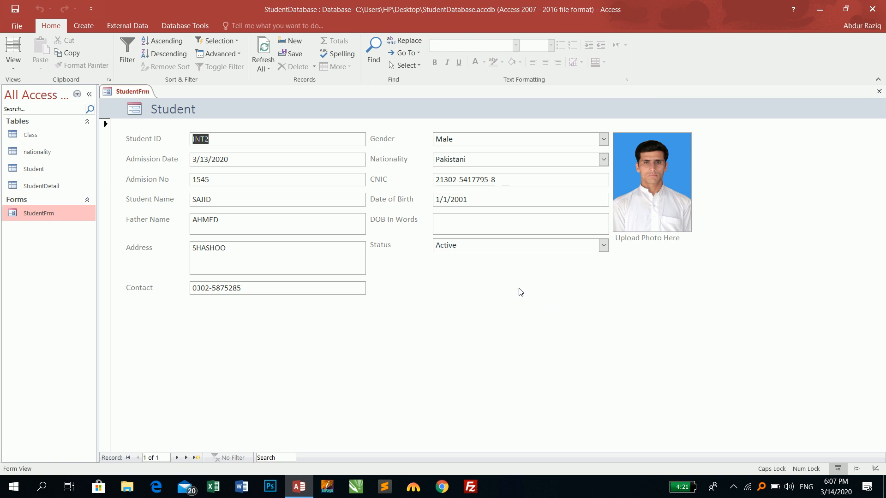
# Return StudentFrm to Design View and close the form.
pyautogui.click(450, 220)
pyautogui.rightClick(738, 157)
pyautogui.click(750, 187)
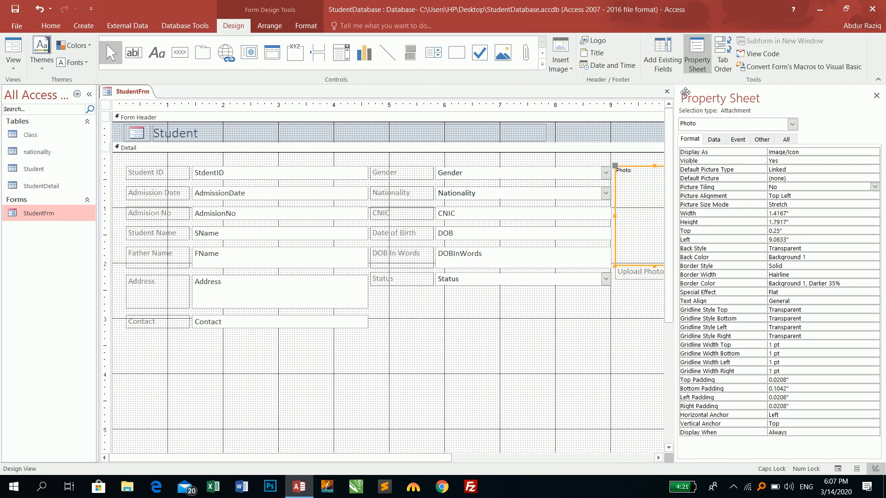
pyautogui.click(667, 92)
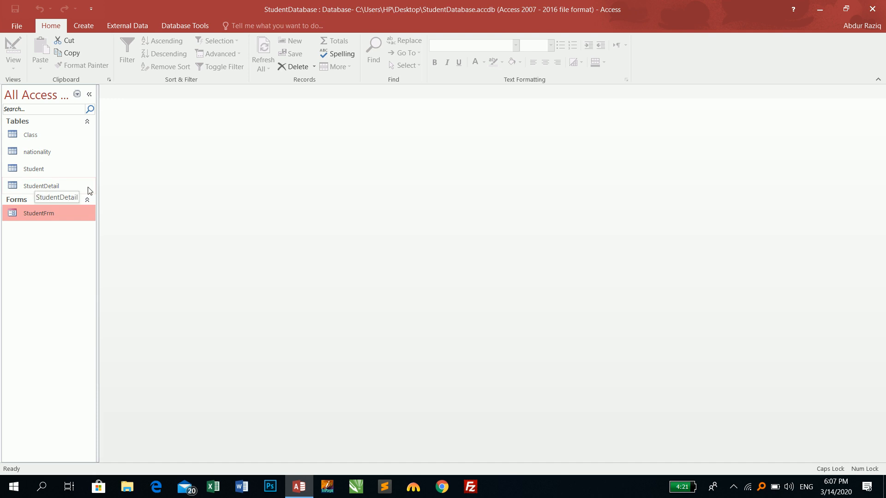
# Open the StudentDetail table to review its fields, and close it again.
pyautogui.click(50, 170)
pyautogui.doubleClick(49, 187)
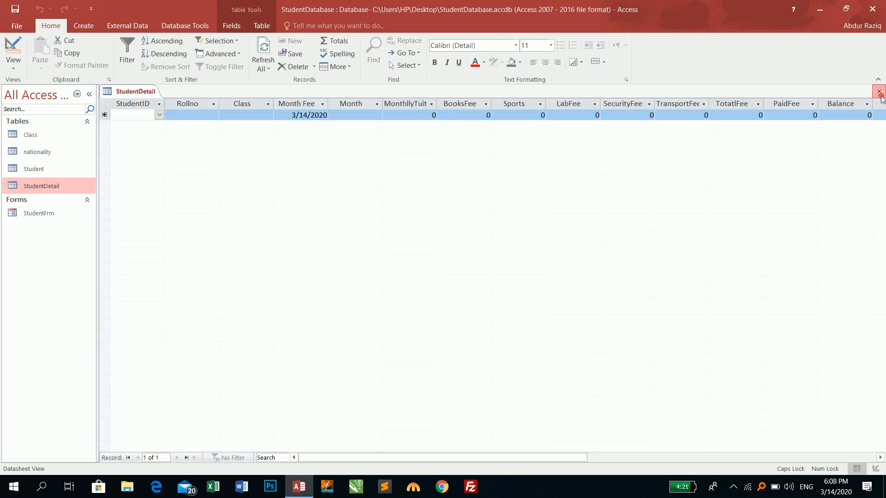
pyautogui.click(879, 91)
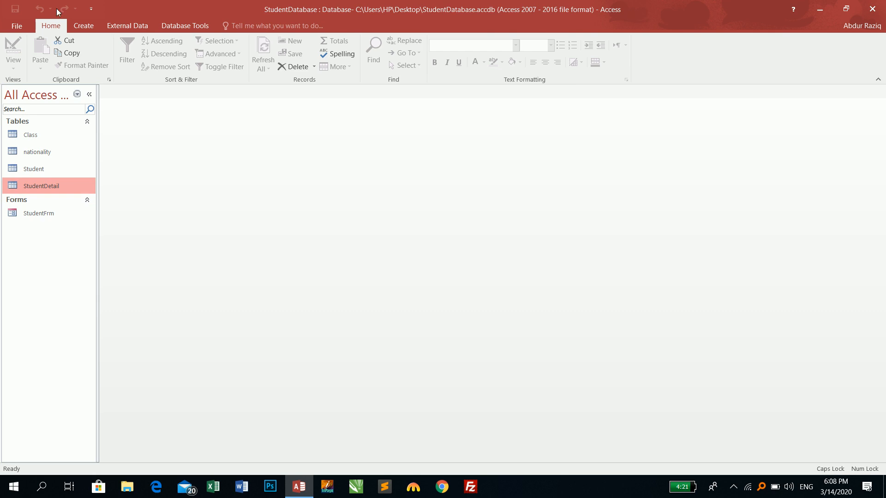
# Start the Form Wizard for the StudentDetail table and include all of its fields.
pyautogui.click(81, 26)
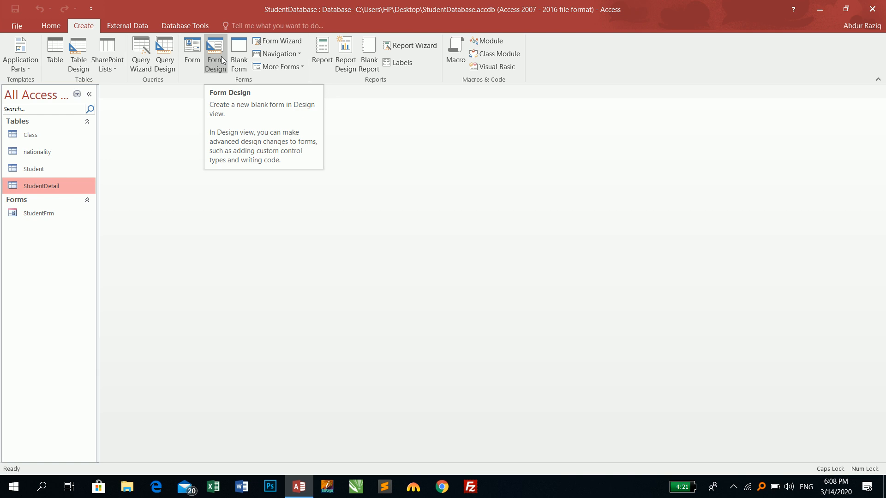
pyautogui.click(281, 40)
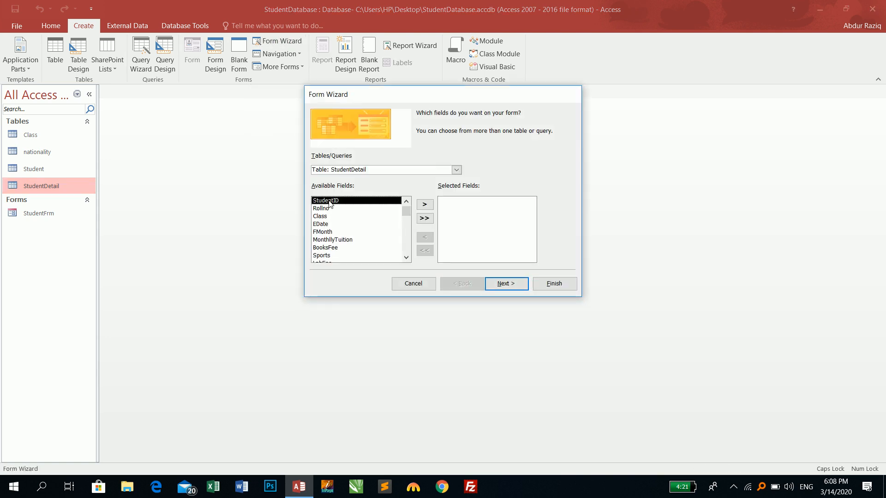
pyautogui.click(425, 218)
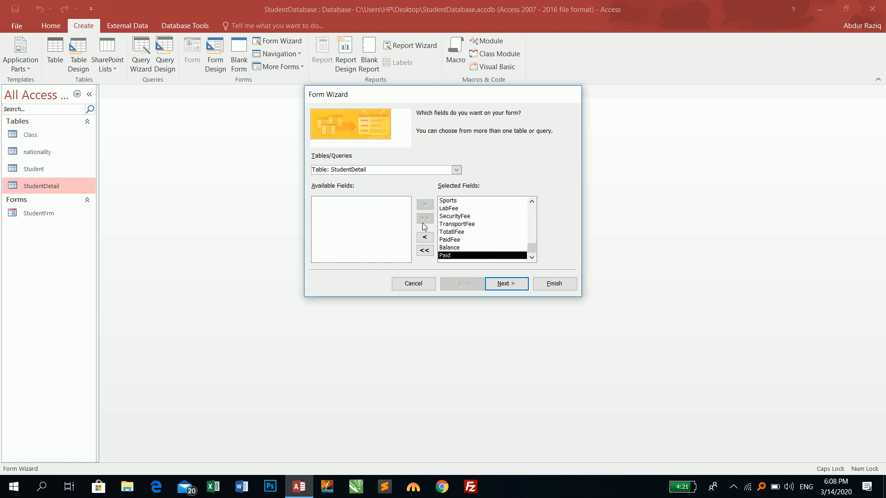
pyautogui.click(521, 285)
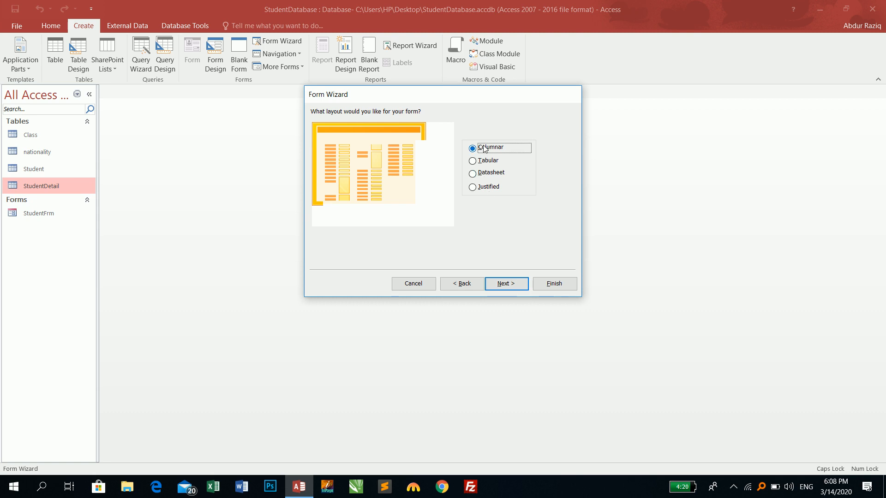
# Compare the available form layouts, choose Tabular, and finish the wizard with the title StudentDetail.
pyautogui.click(485, 161)
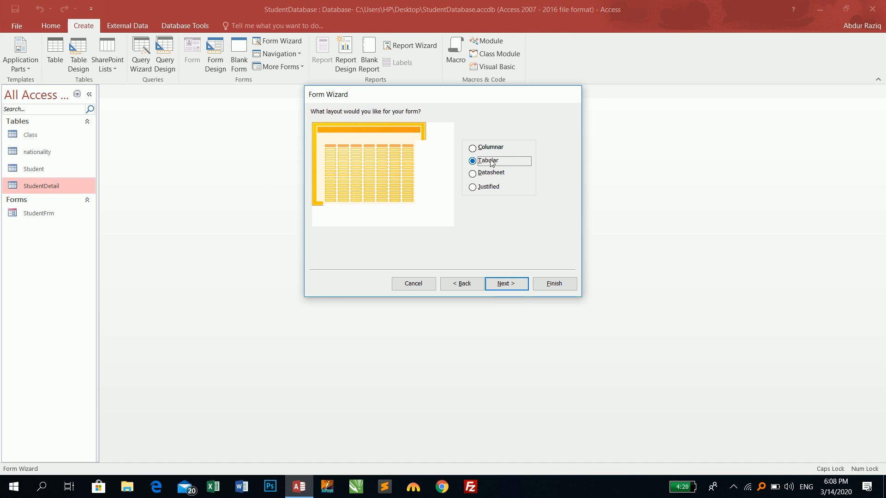
pyautogui.click(491, 187)
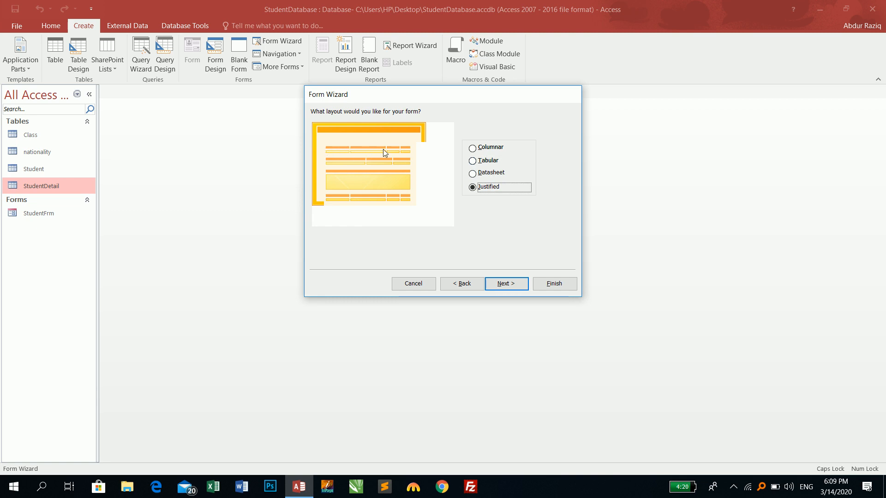
pyautogui.click(485, 174)
pyautogui.click(489, 160)
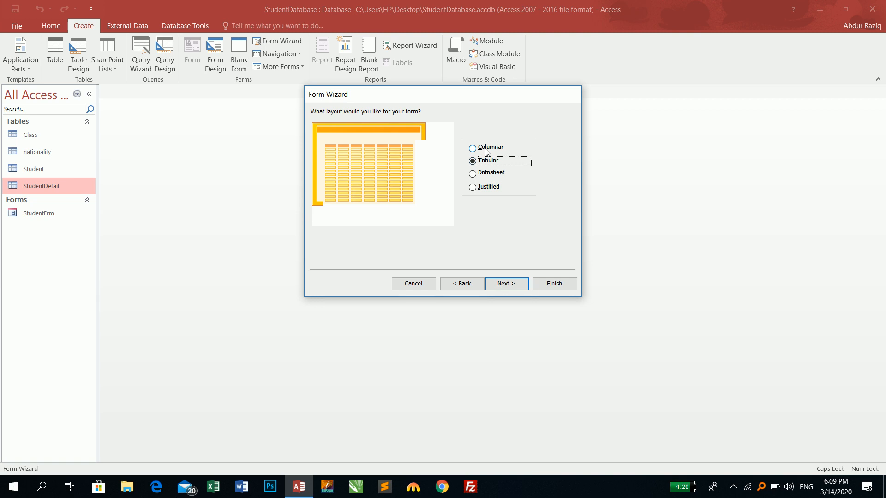
pyautogui.click(512, 283)
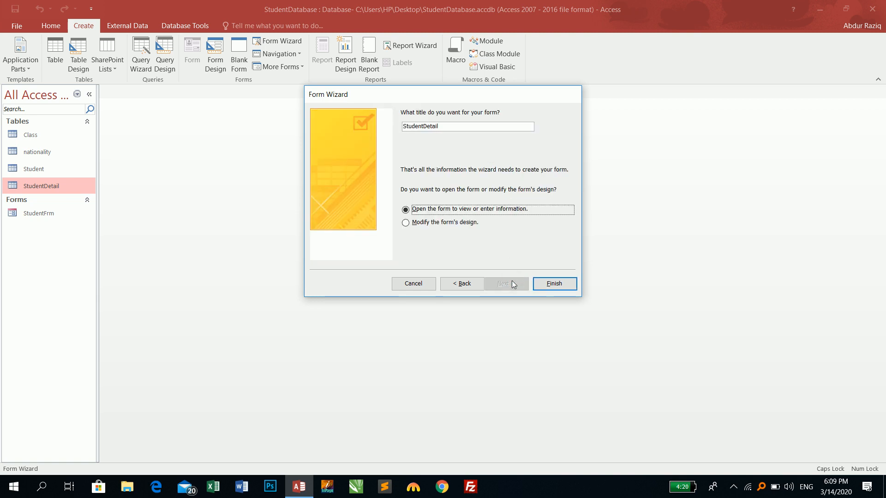
pyautogui.click(534, 283)
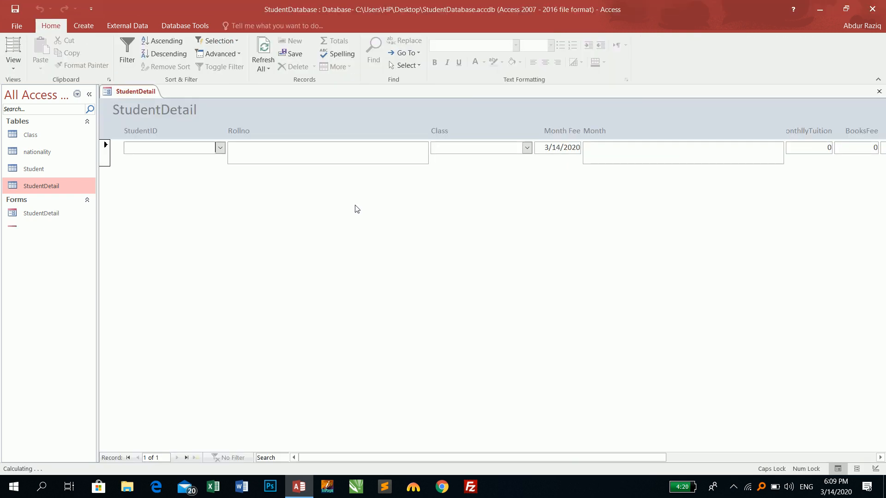
# Switch the new StudentDetail form to Design View and delete the title label from its Form Header.
pyautogui.moveTo(473, 457); pyautogui.dragTo(383, 442)
pyautogui.click(4, 68)
pyautogui.click(28, 134)
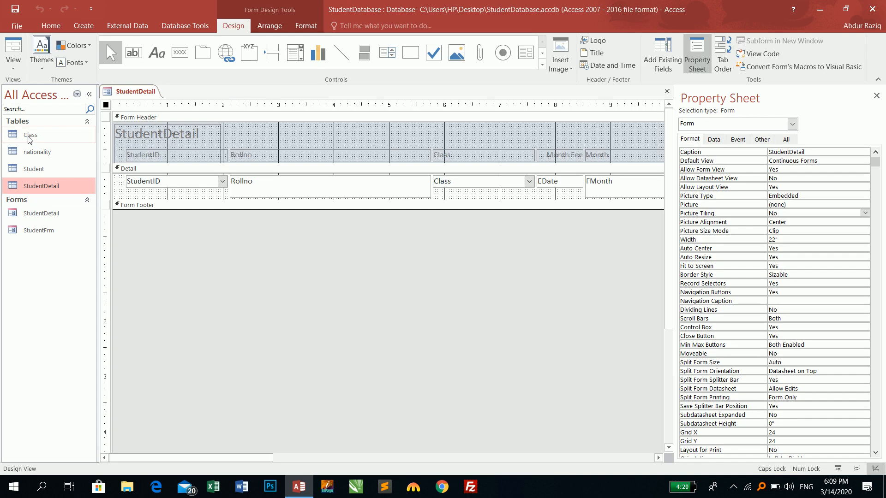
pyautogui.click(167, 184)
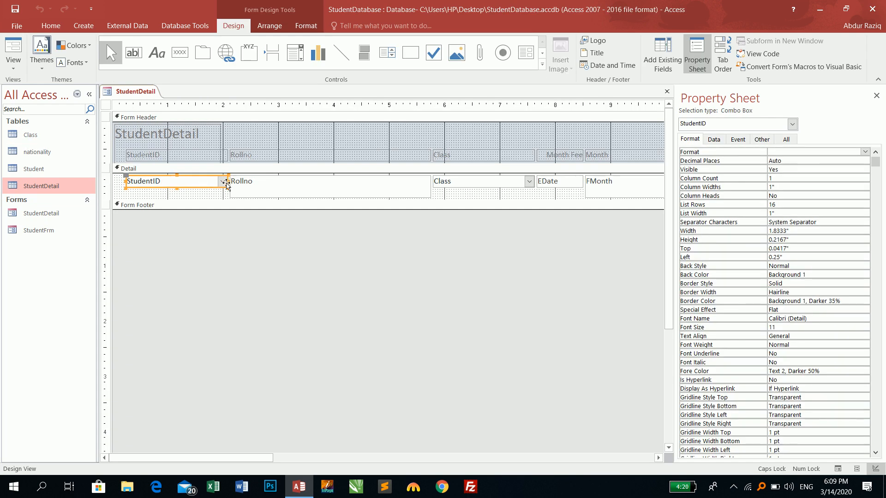
pyautogui.click(181, 156)
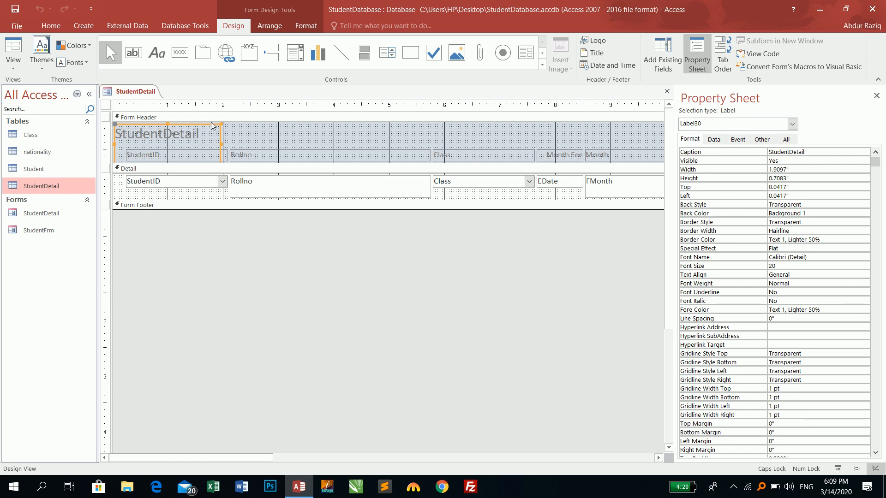
pyautogui.press('Delete')
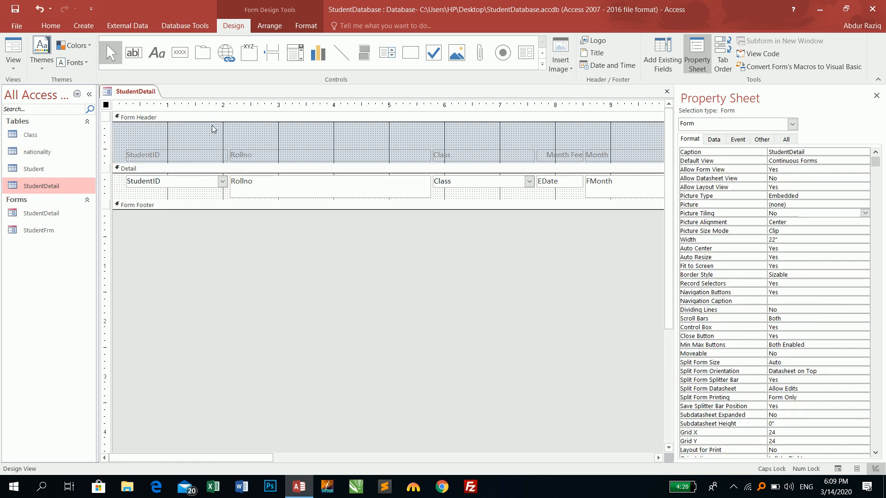
# Move all column labels up to about 0.04" from the Form Header's upper edge and shrink the header to fit them.
pyautogui.click(105, 153)
pyautogui.moveTo(199, 155); pyautogui.dragTo(203, 131)
pyautogui.moveTo(208, 163); pyautogui.dragTo(208, 137)
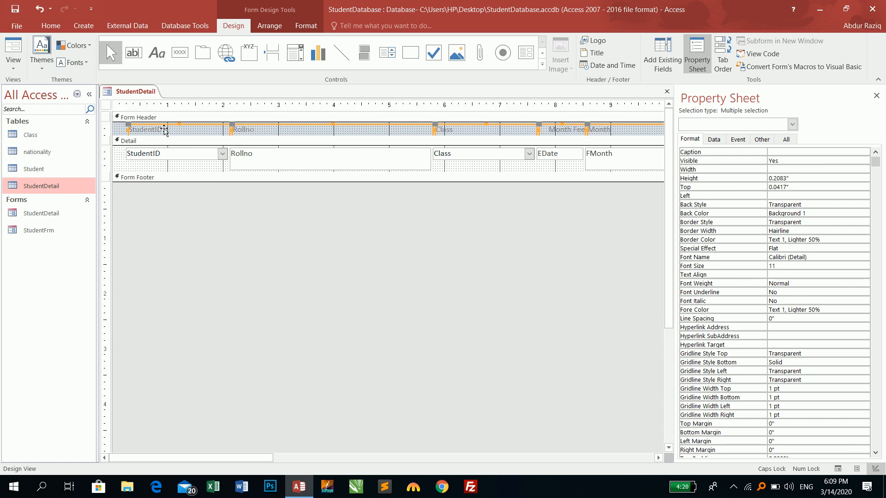
pyautogui.click(172, 209)
# Remove the StudentID column label from the Form Header.
pyautogui.click(184, 129)
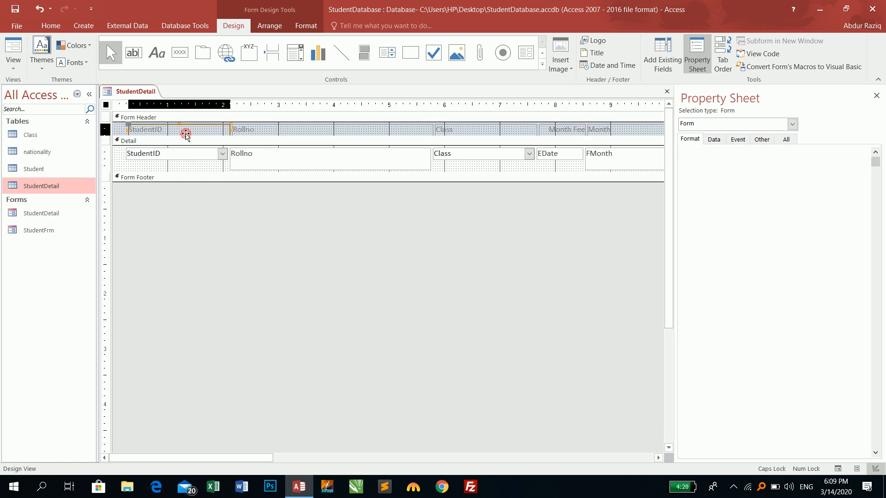
pyautogui.press('F2')
pyautogui.press('BackSpace')
pyautogui.press('BackSpace')
pyautogui.press('BackSpace')
pyautogui.press('BackSpace')
pyautogui.press('BackSpace')
pyautogui.press('BackSpace')
pyautogui.press('BackSpace')
pyautogui.press('BackSpace')
pyautogui.click(315, 162)
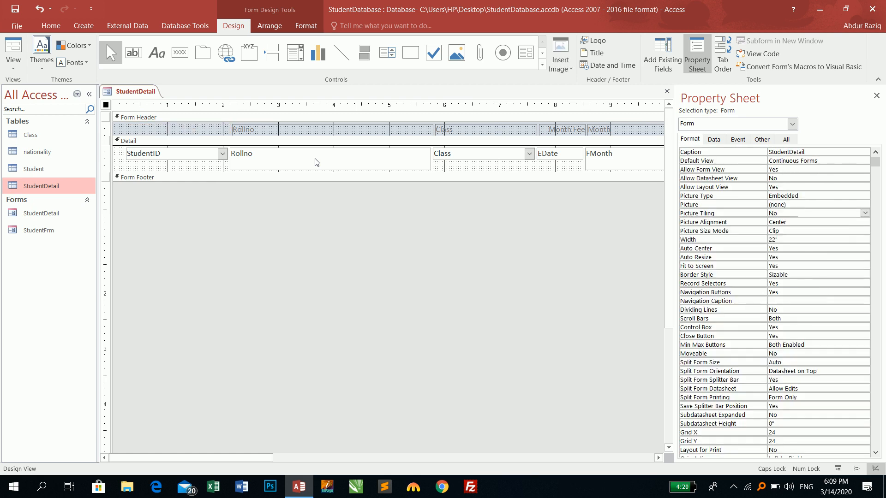
# Collapse the StudentID combo box in the Detail section to 0" wide and about 0.04" high, placed at the form's left edge.
pyautogui.click(197, 150)
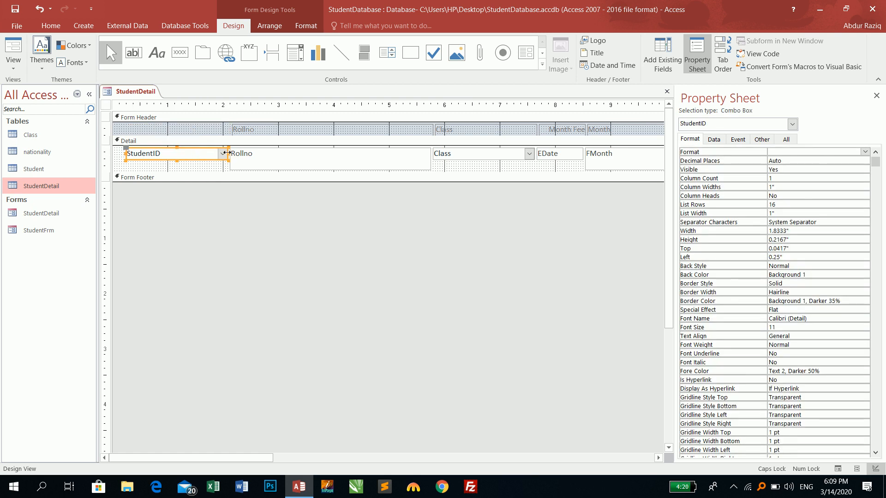
pyautogui.moveTo(227, 152); pyautogui.dragTo(126, 156)
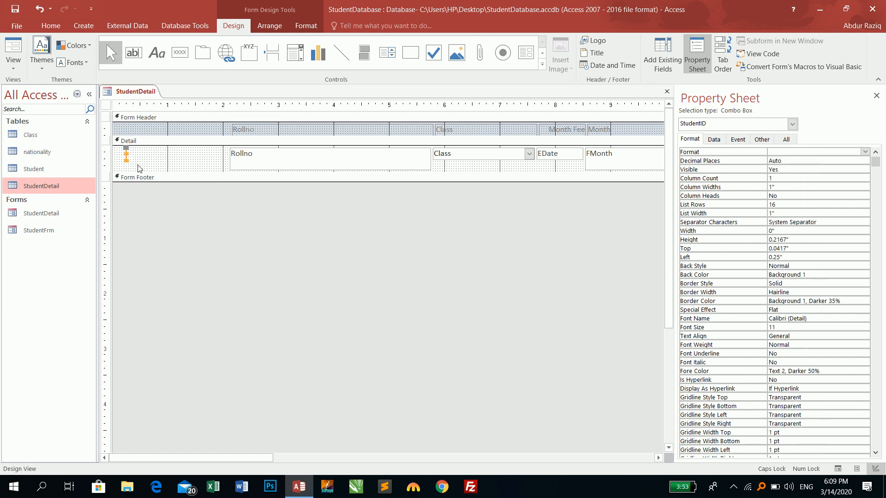
pyautogui.hotkey('shift', 'Up')
pyautogui.hotkey('shift', 'Up')
pyautogui.hotkey('shift', 'Up')
pyautogui.hotkey('shift', 'Up')
pyautogui.hotkey('shift', 'Up')
pyautogui.press('Left')
# Preview the StudentDetail form in Form View and return to Design View.
pyautogui.click(13, 51)
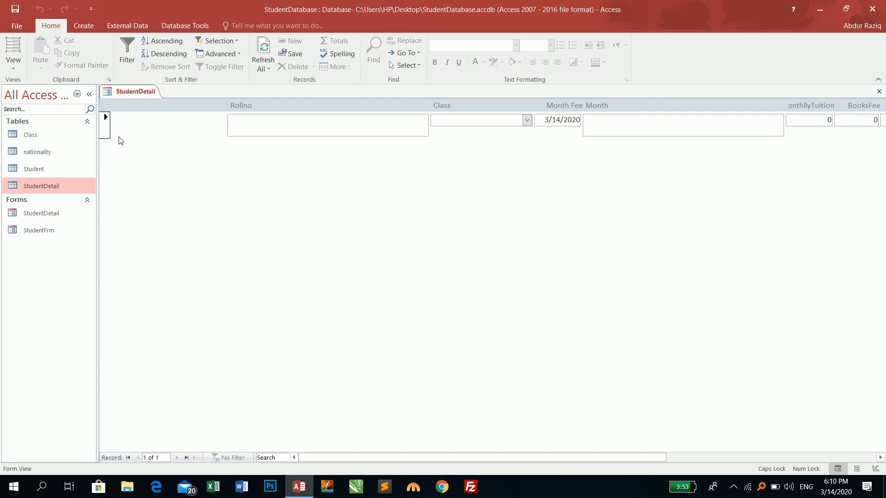
pyautogui.click(12, 70)
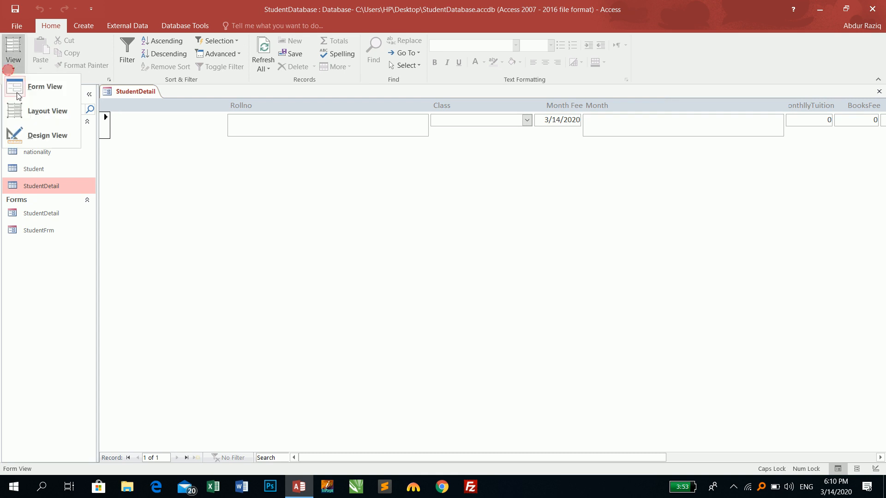
pyautogui.click(32, 140)
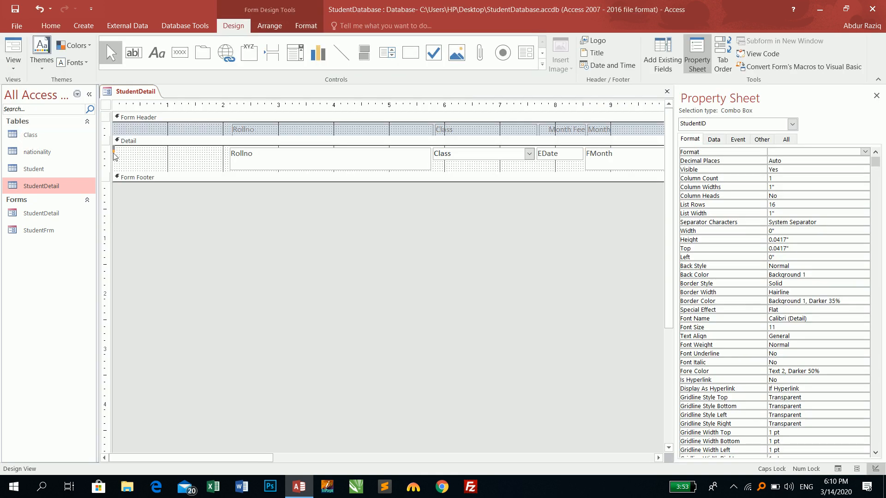
# Set the Visible property of the collapsed StudentID combo box to No.
pyautogui.doubleClick(775, 169)
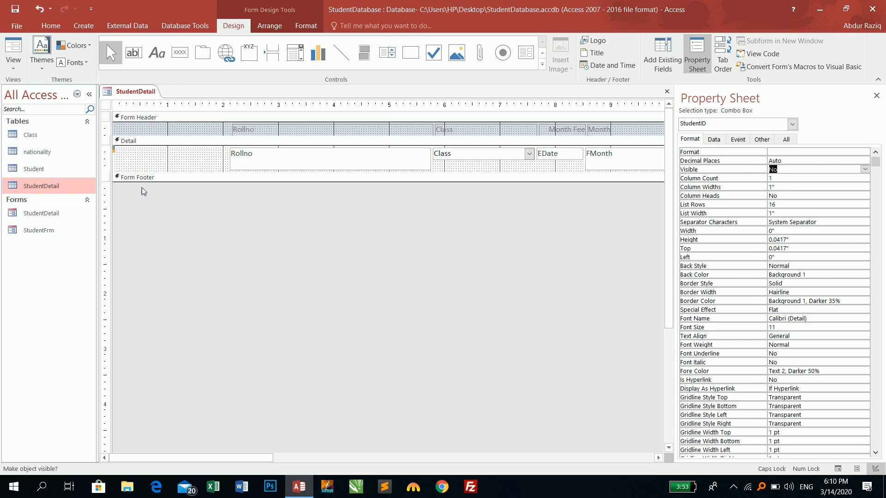
pyautogui.click(167, 216)
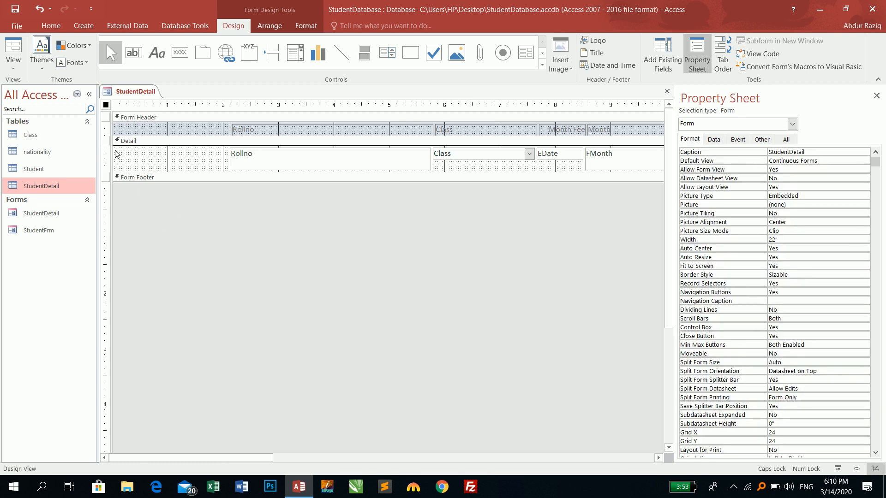
pyautogui.moveTo(124, 207); pyautogui.dragTo(107, 118)
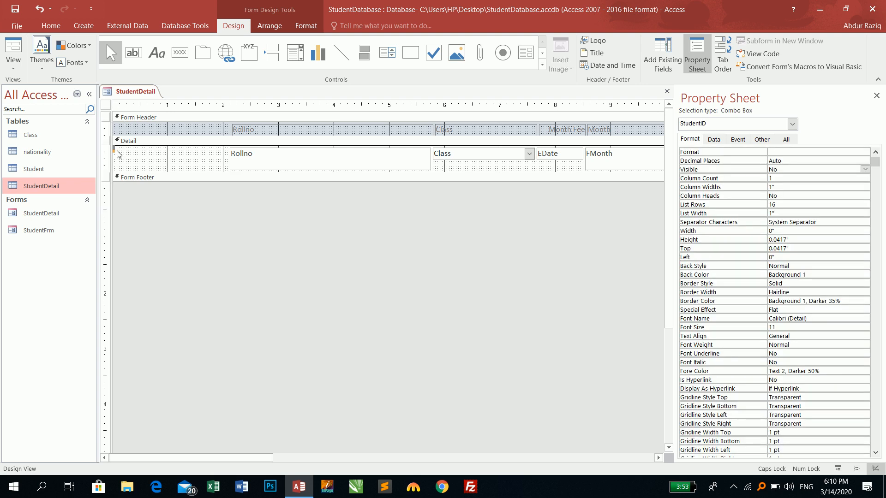
pyautogui.click(189, 223)
# Narrow the Rollno label and text box to about 0.54" and move both to the form's left edge.
pyautogui.moveTo(277, 237); pyautogui.dragTo(276, 129)
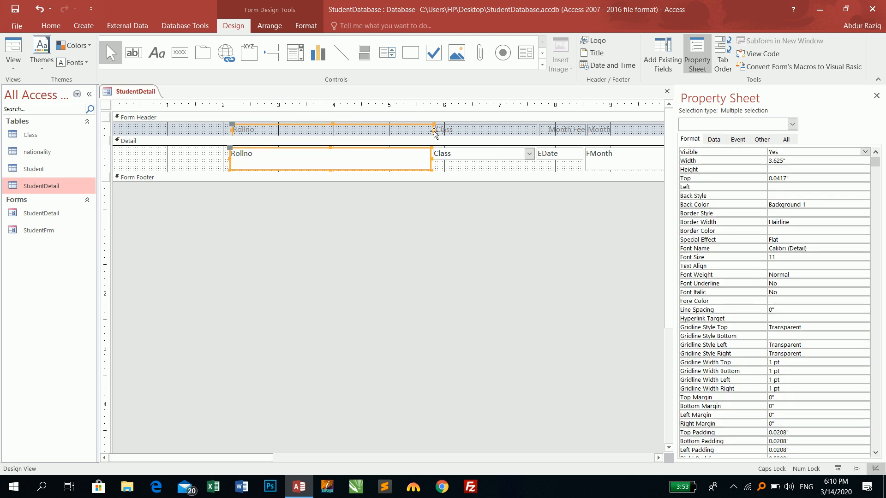
pyautogui.moveTo(433, 131); pyautogui.dragTo(262, 131)
pyautogui.moveTo(232, 204); pyautogui.dragTo(242, 122)
pyautogui.moveTo(247, 130); pyautogui.dragTo(123, 110)
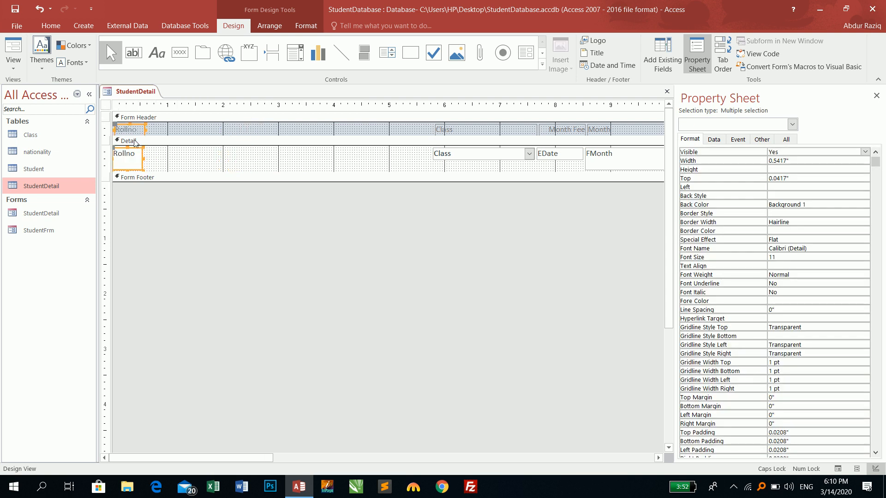
# Align the Rollno label and its text box to the left of each other.
pyautogui.click(132, 196)
pyautogui.rightClick(134, 134)
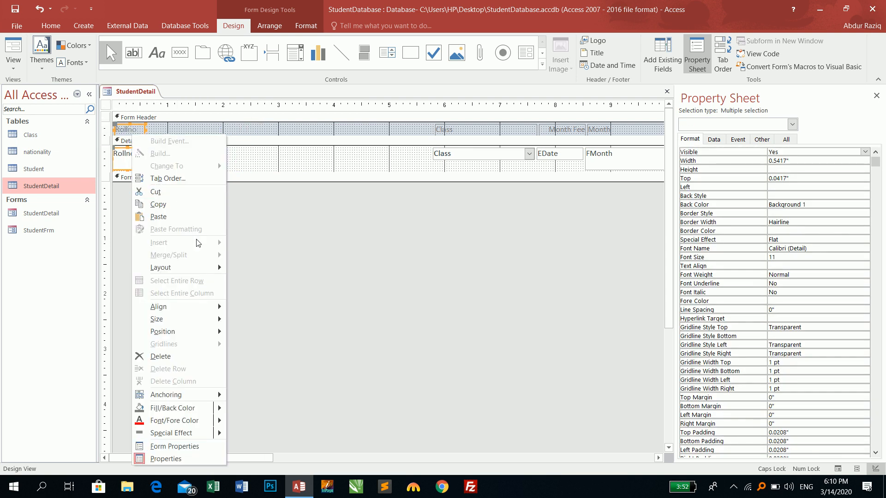
pyautogui.moveTo(198, 307)
pyautogui.click(251, 306)
pyautogui.click(251, 258)
# Move the Class label and combo box beside the Rollno column and align them to the left of each other.
pyautogui.moveTo(484, 183); pyautogui.dragTo(204, 130)
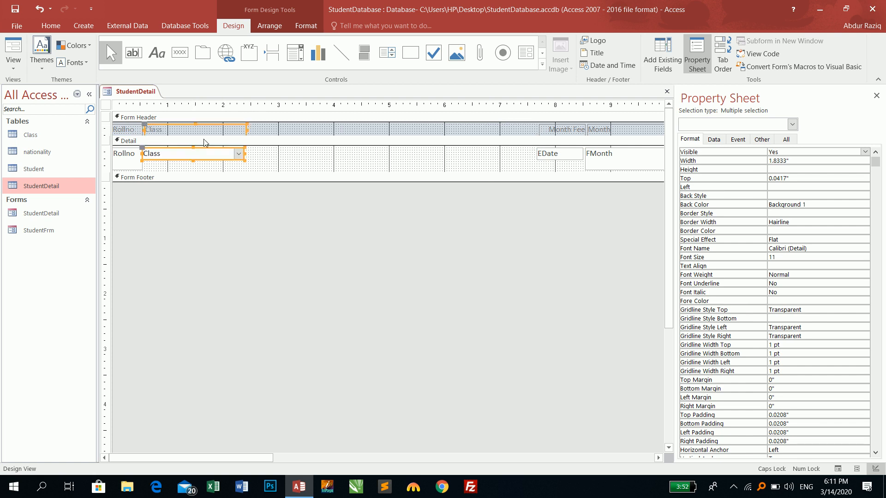
pyautogui.rightClick(199, 126)
pyautogui.moveTo(282, 298)
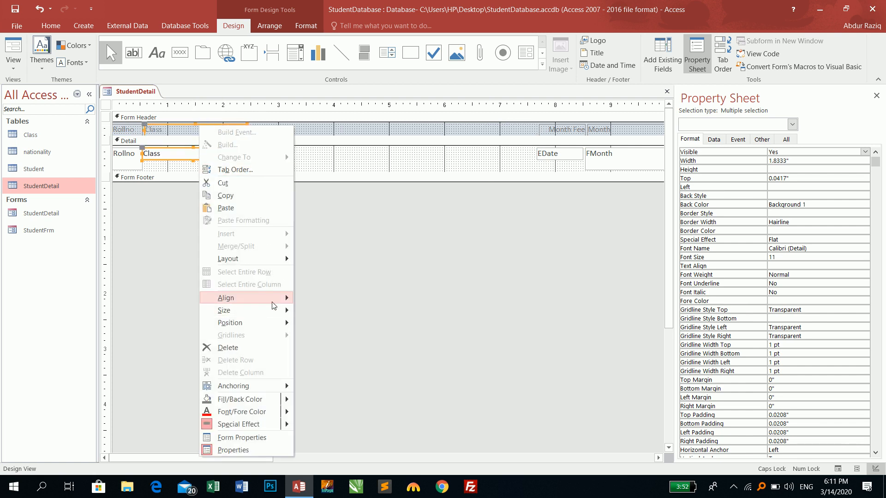
pyautogui.click(315, 303)
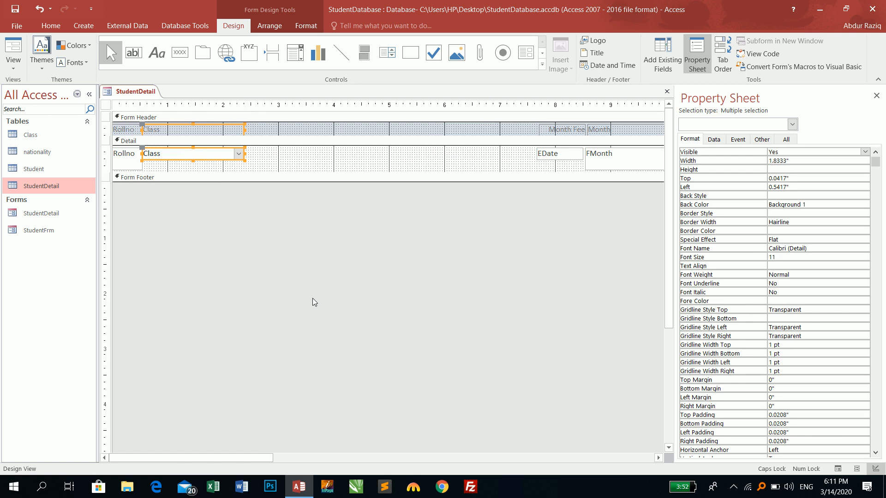
# Narrow the Class label and combo box to about 0.83" wide.
pyautogui.hotkey('shift', 'Left')
pyautogui.hotkey('shift', 'Left')
pyautogui.hotkey('shift', 'Left')
pyautogui.hotkey('shift', 'Left')
pyautogui.hotkey('shift', 'Left')
pyautogui.hotkey('shift', 'Left')
pyautogui.hotkey('shift', 'Left')
pyautogui.hotkey('shift', 'Left')
pyautogui.hotkey('shift', 'Left')
pyautogui.hotkey('shift', 'Left')
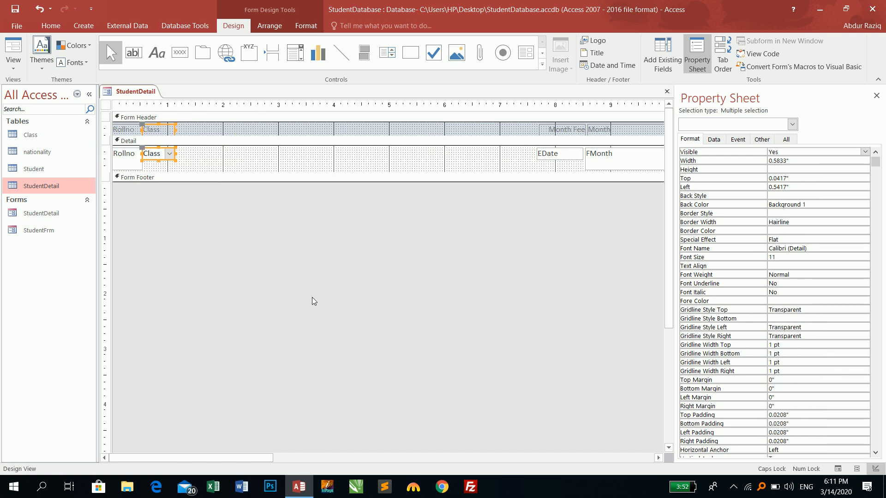
pyautogui.hotkey('shift', 'Right')
pyautogui.hotkey('shift', 'Right')
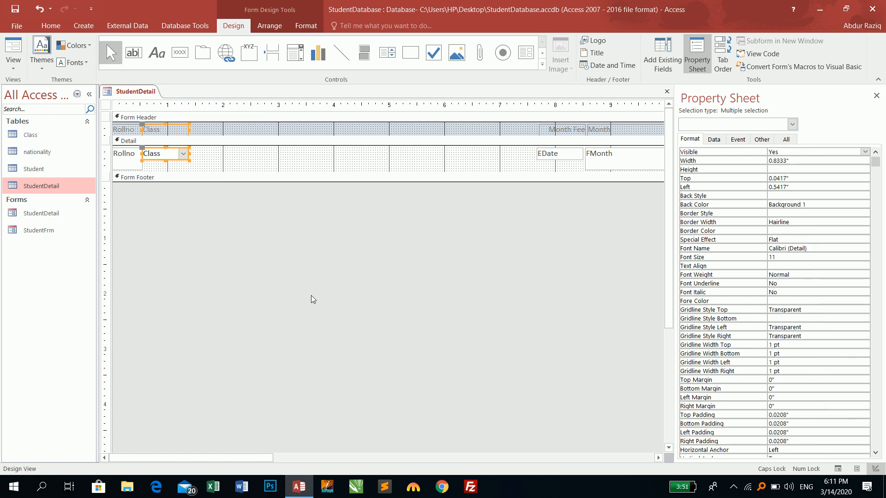
# Change the Class header label's text to Class Name.
pyautogui.click(223, 269)
pyautogui.click(167, 130)
pyautogui.click(170, 128)
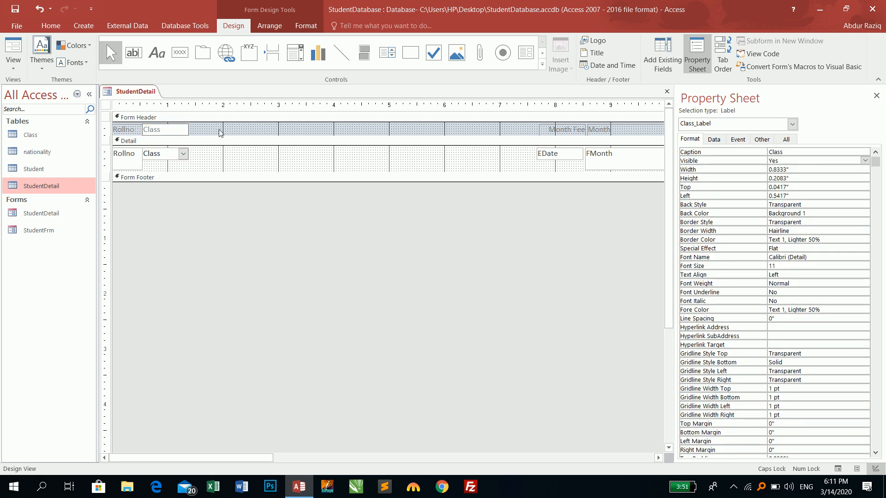
pyautogui.press('capslock')
pyautogui.write('Name')
pyautogui.press('Return')
# Move the Month Fee label and EDate text box beside the Class column and left-align them with each other.
pyautogui.moveTo(567, 240); pyautogui.dragTo(220, 135)
pyautogui.rightClick(220, 135)
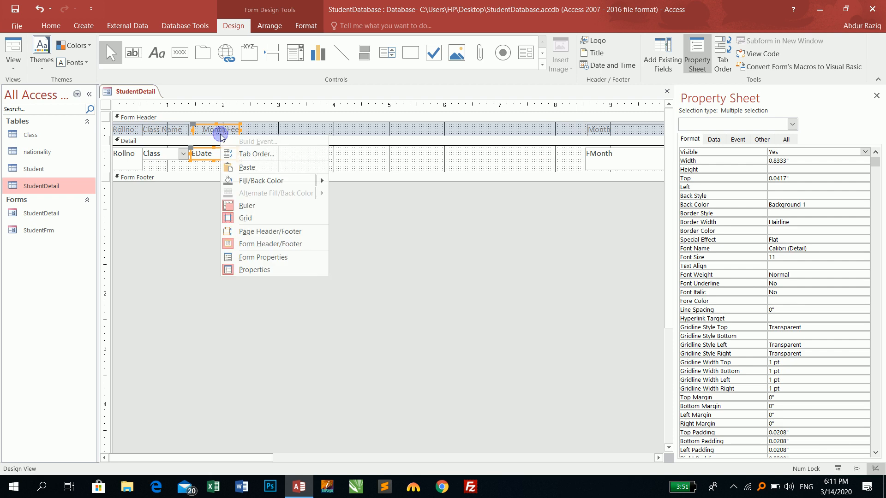
pyautogui.rightClick(215, 129)
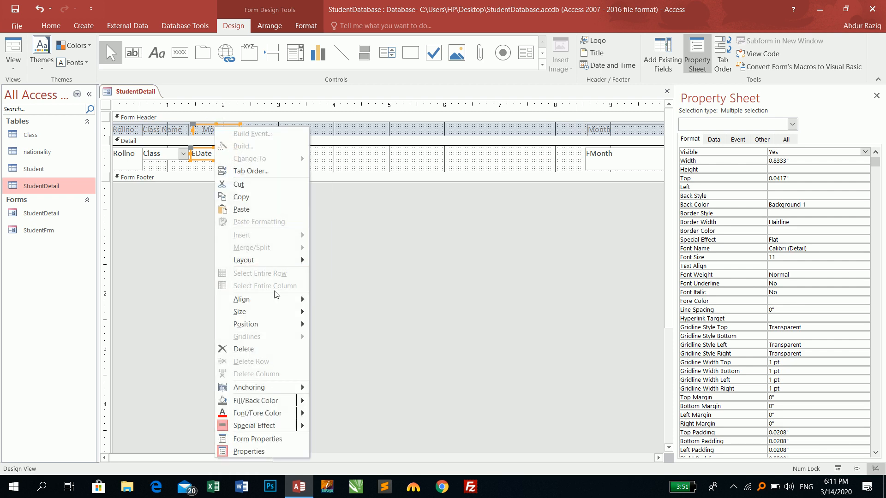
pyautogui.moveTo(277, 298)
pyautogui.click(330, 297)
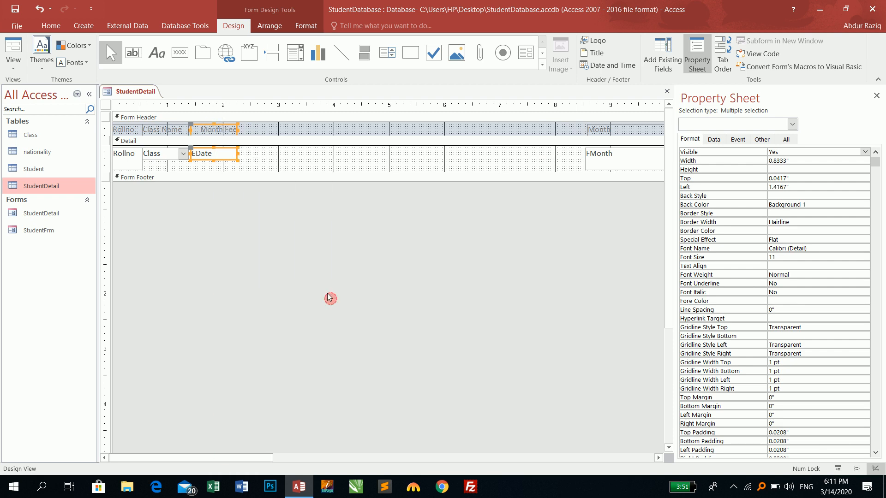
# Widen the Month Fee label and EDate text box to about 1.04".
pyautogui.click(235, 216)
pyautogui.moveTo(214, 199); pyautogui.dragTo(248, 129)
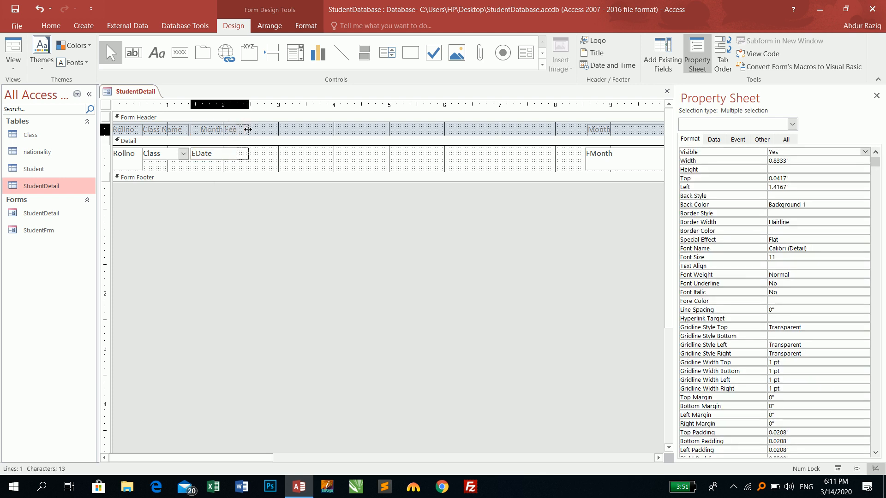
pyautogui.click(286, 231)
# Center the text of the Month Fee label and the EDate text box.
pyautogui.moveTo(224, 205); pyautogui.dragTo(225, 128)
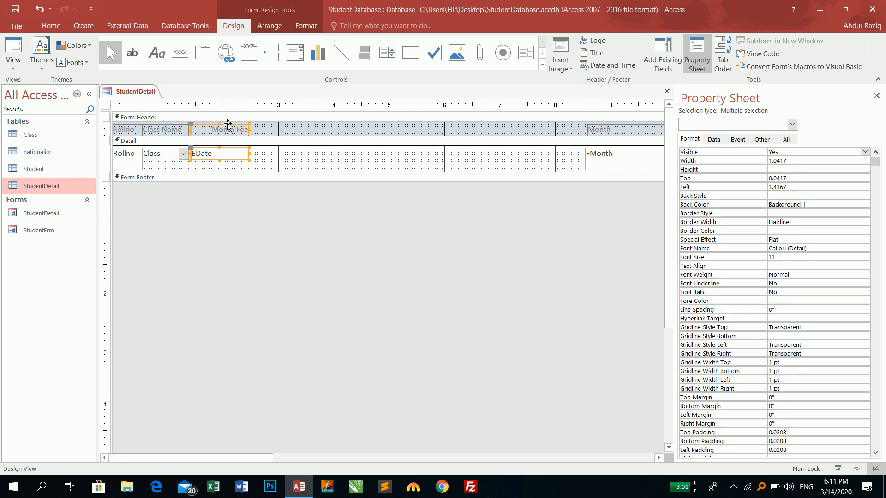
pyautogui.click(51, 25)
pyautogui.click(340, 257)
pyautogui.moveTo(225, 215); pyautogui.dragTo(224, 129)
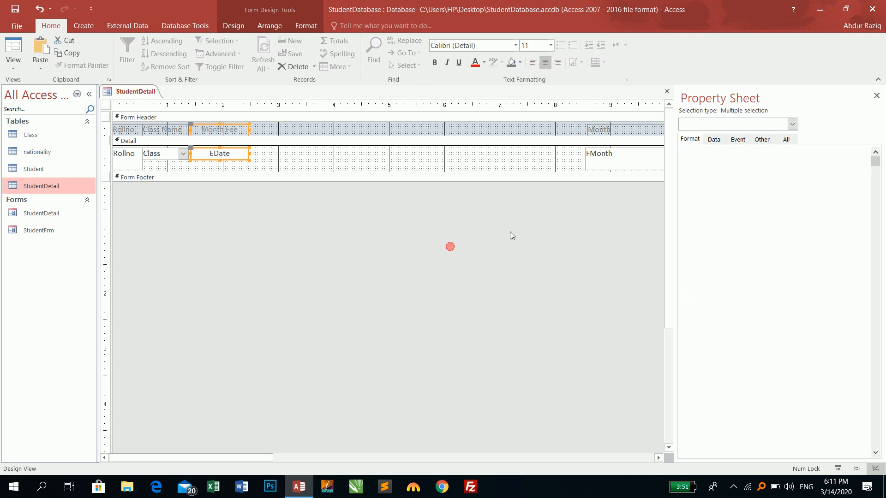
# Move the Month label and FMonth text box beside the EDate column and align them to the left of each other.
pyautogui.moveTo(594, 184); pyautogui.dragTo(287, 140)
pyautogui.rightClick(310, 129)
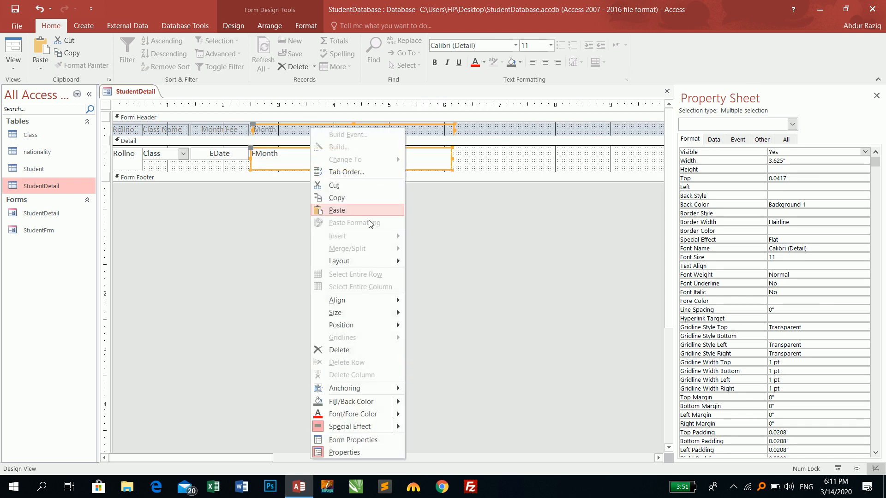
pyautogui.click(387, 300)
pyautogui.click(428, 300)
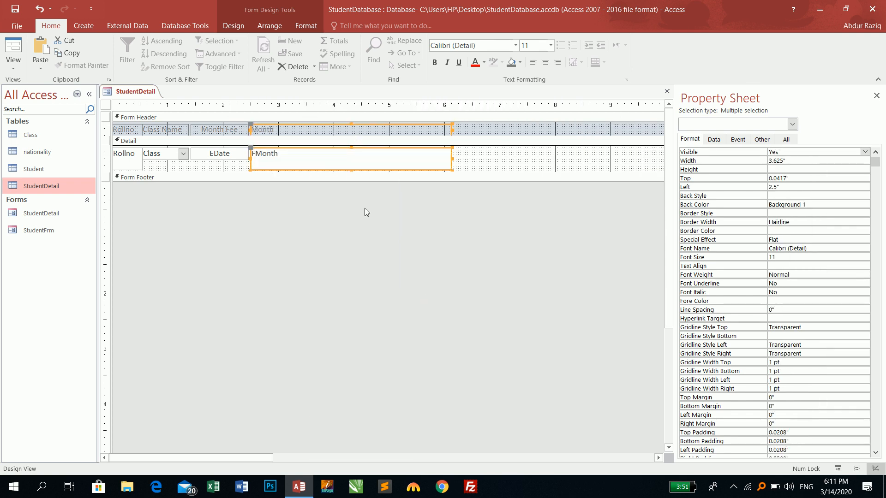
# Narrow the Month label and FMonth text box to about 1" wide.
pyautogui.hotkey('shift', 'Left')
pyautogui.hotkey('shift', 'Left')
pyautogui.hotkey('shift', 'Left')
pyautogui.hotkey('shift', 'Left')
pyautogui.hotkey('shift', 'Left')
pyautogui.hotkey('shift', 'Left')
pyautogui.hotkey('shift', 'Left')
pyautogui.hotkey('shift', 'Left')
pyautogui.hotkey('shift', 'Left')
pyautogui.hotkey('shift', 'Left')
pyautogui.hotkey('shift', 'Left')
pyautogui.hotkey('shift', 'Left')
pyautogui.hotkey('shift', 'Left')
pyautogui.hotkey('shift', 'Left')
pyautogui.hotkey('shift', 'Left')
pyautogui.hotkey('shift', 'Left')
pyautogui.hotkey('shift', 'Left')
pyautogui.hotkey('shift', 'Left')
pyautogui.hotkey('shift', 'Left')
pyautogui.hotkey('shift', 'Left')
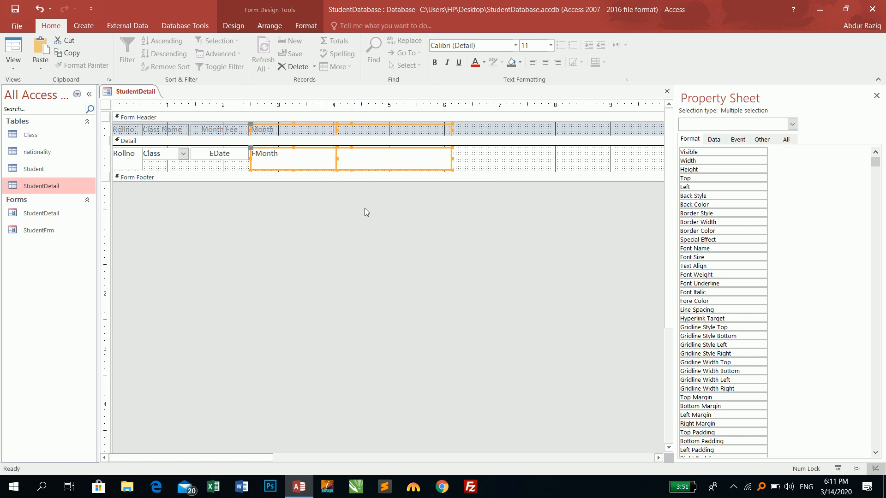
pyautogui.hotkey('shift', 'Left')
pyautogui.hotkey('shift', 'Left')
pyautogui.hotkey('shift', 'Left')
pyautogui.hotkey('shift', 'Left')
pyautogui.hotkey('shift', 'Left')
pyautogui.hotkey('shift', 'Left')
pyautogui.hotkey('shift', 'Left')
pyautogui.hotkey('shift', 'Left')
pyautogui.hotkey('shift', 'Left')
pyautogui.hotkey('shift', 'Left')
pyautogui.hotkey('shift', 'Left')
pyautogui.hotkey('shift', 'Left')
pyautogui.hotkey('shift', 'Left')
pyautogui.hotkey('shift', 'Left')
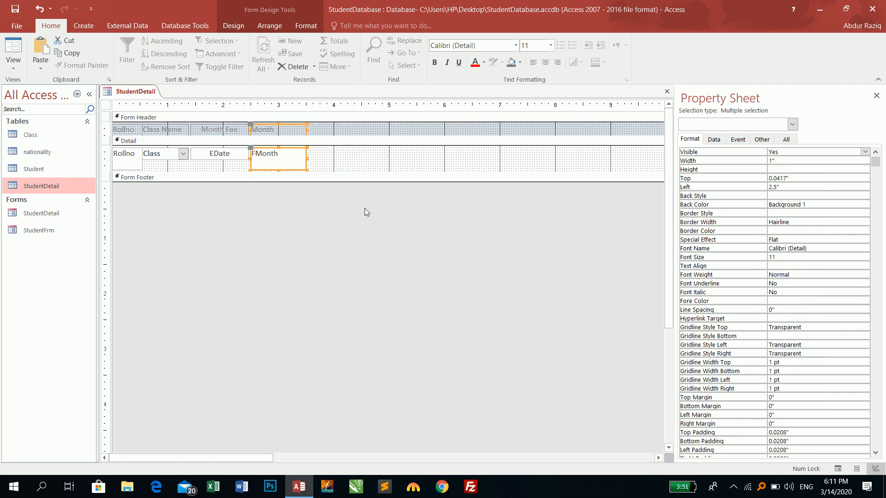
pyautogui.hotkey('shift', 'Right')
pyautogui.hotkey('shift', 'Right')
pyautogui.hotkey('shift', 'Right')
pyautogui.hotkey('shift', 'Left')
pyautogui.hotkey('shift', 'Left')
# Shift all labels and fields from MonthllyTuition through Paid left until they sit directly beside the FMonth column.
pyautogui.moveTo(278, 461); pyautogui.dragTo(478, 461)
pyautogui.moveTo(245, 128); pyautogui.dragTo(663, 174)
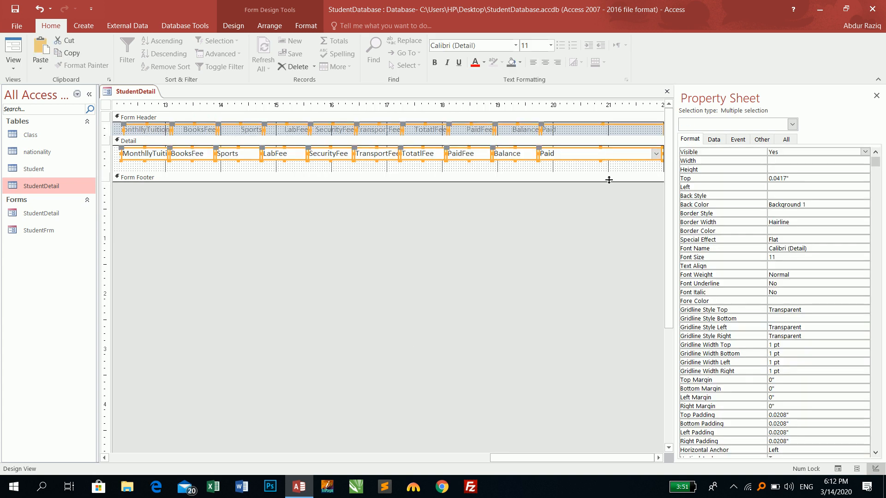
pyautogui.press('Left')
pyautogui.press('Left')
pyautogui.press('Left')
pyautogui.press('Left')
pyautogui.press('Left')
pyautogui.press('Left')
pyautogui.press('Left')
pyautogui.press('Left')
pyautogui.press('Left')
pyautogui.press('Left')
pyautogui.press('Left')
pyautogui.press('Left')
pyautogui.press('Left')
pyautogui.press('Left')
pyautogui.press('Left')
pyautogui.press('Left')
pyautogui.press('Left')
pyautogui.press('Left')
pyautogui.press('Left')
pyautogui.press('Left')
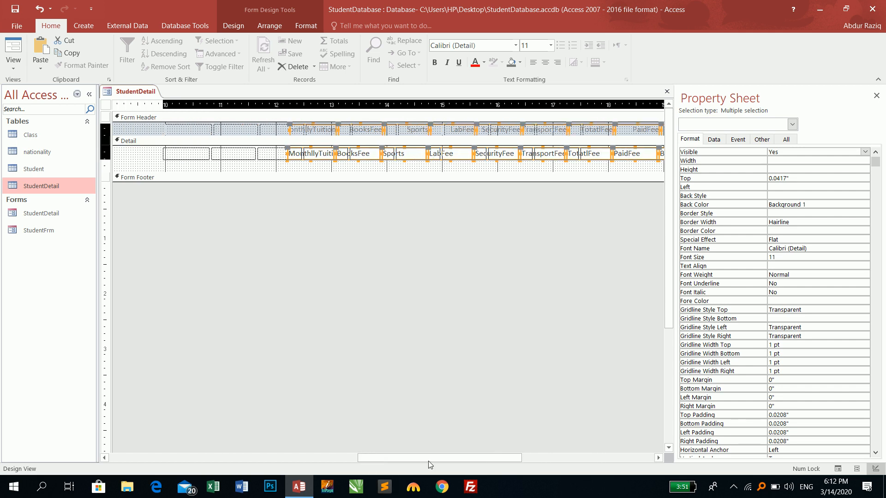
pyautogui.moveTo(424, 463); pyautogui.dragTo(319, 461)
pyautogui.press('Left')
pyautogui.press('Left')
pyautogui.press('Left')
pyautogui.press('Left')
pyautogui.press('Left')
pyautogui.press('Left')
pyautogui.press('Left')
pyautogui.press('Left')
pyautogui.press('Left')
pyautogui.press('Left')
pyautogui.press('Left')
pyautogui.press('Left')
pyautogui.press('Left')
pyautogui.press('Left')
pyautogui.press('Left')
pyautogui.press('Left')
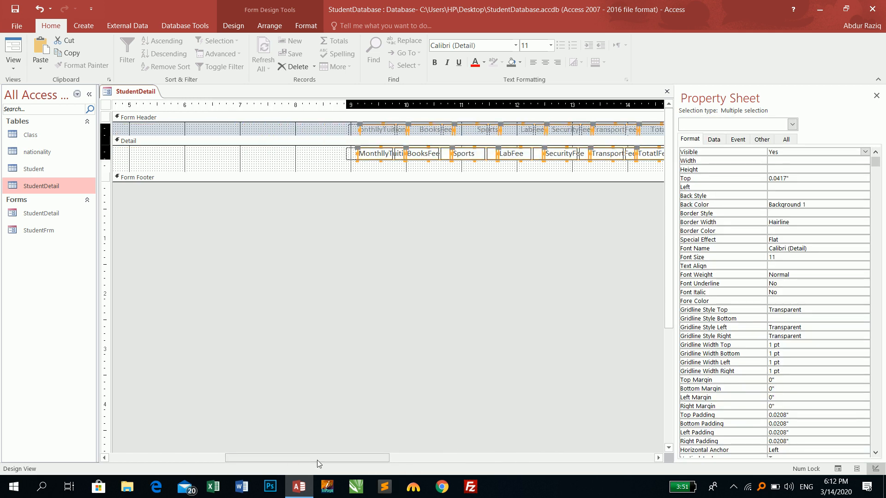
pyautogui.press('Left')
pyautogui.press('Left')
pyautogui.press('Left')
pyautogui.press('Left')
pyautogui.press('Left')
pyautogui.press('Left')
pyautogui.press('Left')
pyautogui.press('Left')
pyautogui.press('Left')
pyautogui.press('Left')
pyautogui.press('Left')
pyautogui.press('Left')
pyautogui.press('Left')
pyautogui.press('Left')
pyautogui.press('Left')
pyautogui.press('Left')
pyautogui.press('Left')
pyautogui.press('Left')
pyautogui.press('Left')
pyautogui.press('Left')
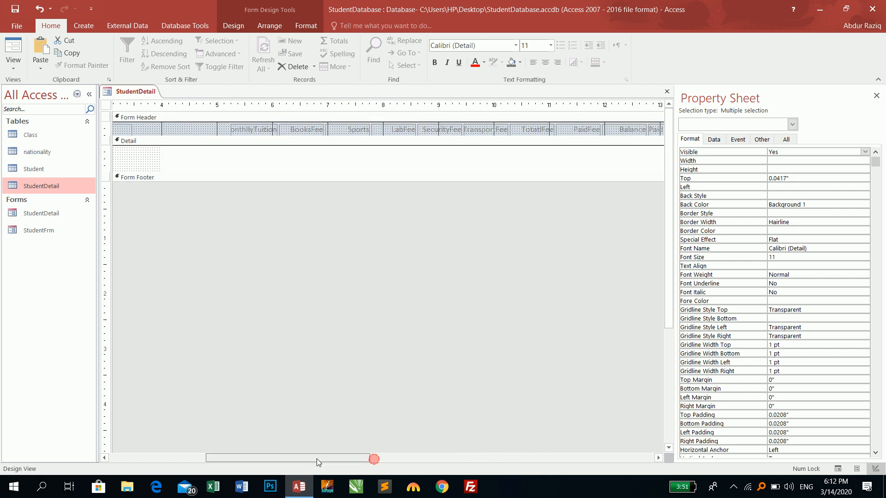
pyautogui.press('Left')
pyautogui.press('Left')
pyautogui.press('Left')
pyautogui.press('Left')
pyautogui.press('Left')
pyautogui.press('Left')
pyautogui.press('Left')
pyautogui.press('Left')
pyautogui.press('Left')
pyautogui.press('Left')
pyautogui.press('Left')
pyautogui.press('Left')
pyautogui.press('Left')
pyautogui.press('Left')
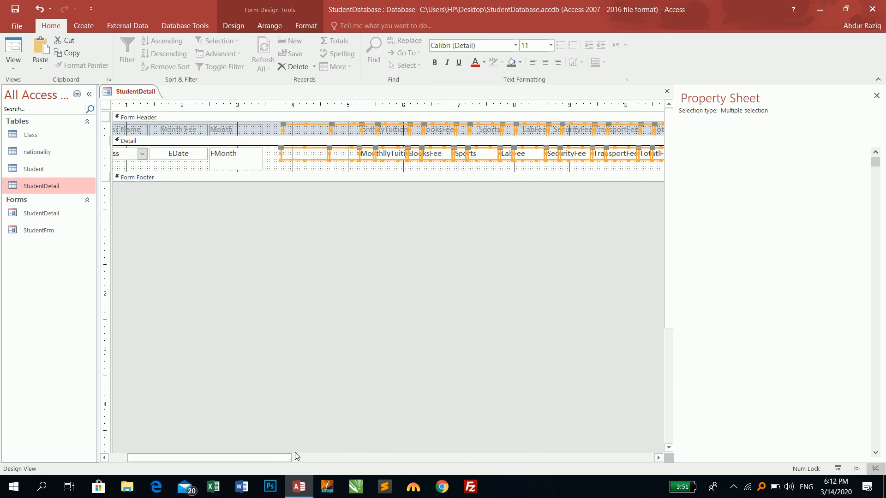
pyautogui.press('Left')
pyautogui.press('Left')
pyautogui.press('Left')
pyautogui.click(318, 263)
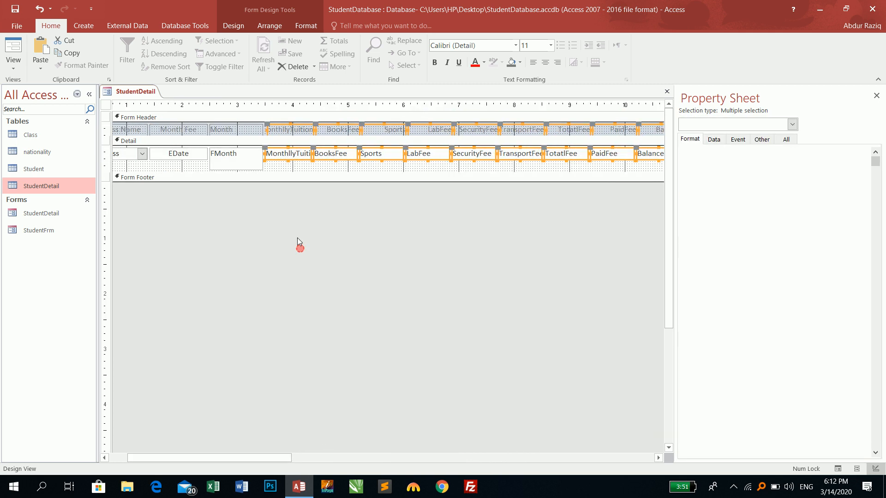
# Shift the labels and fields from BooksFee through Paid slightly right to leave room beside the MonthllyTuition column.
pyautogui.moveTo(337, 236); pyautogui.dragTo(678, 133)
pyautogui.click(876, 96)
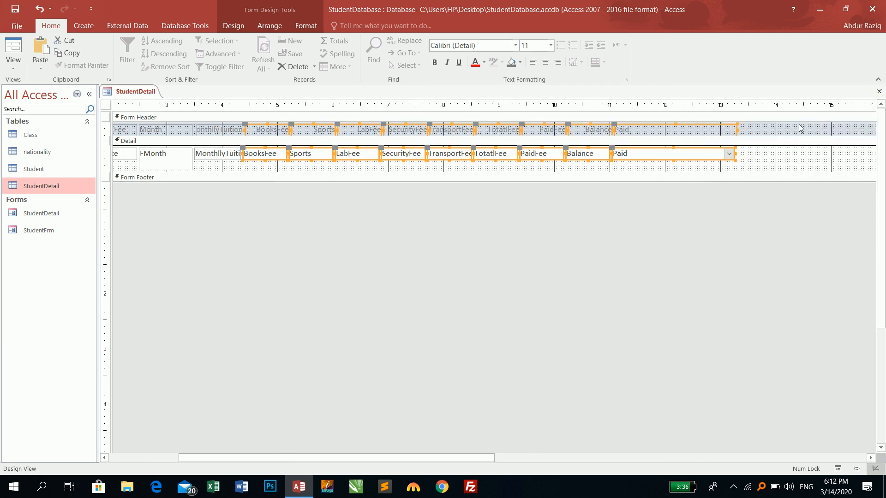
pyautogui.press('Right')
pyautogui.press('Right')
# Widen the MonthllyTuition label and text box to fit the text, and insert a space before "Tuition" in the label.
pyautogui.moveTo(214, 198); pyautogui.dragTo(214, 130)
pyautogui.hotkey('shift', 'Right')
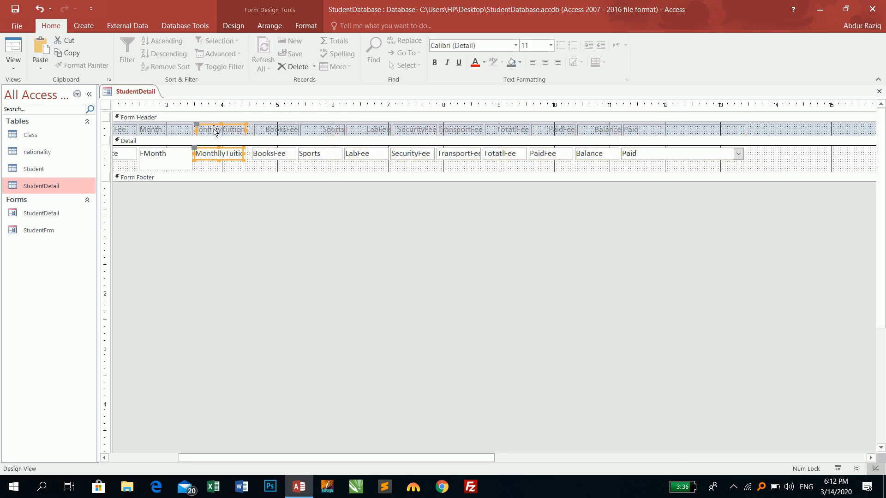
pyautogui.hotkey('shift', 'Right')
pyautogui.click(221, 129)
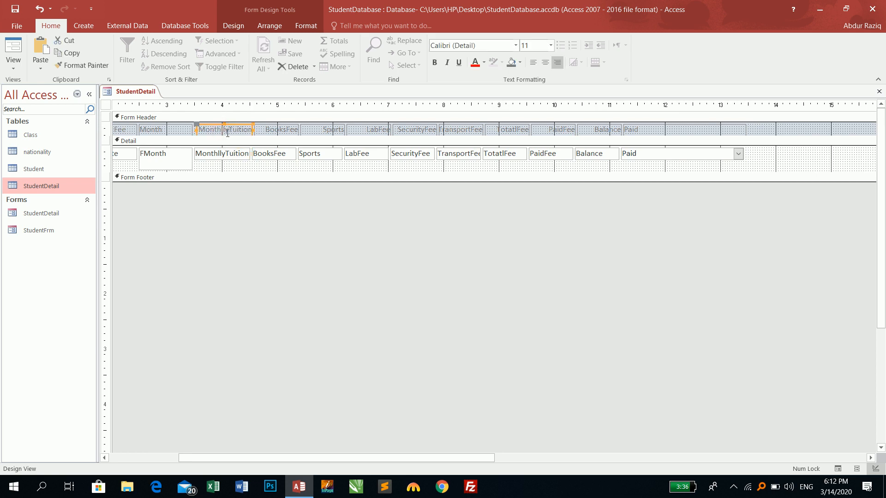
pyautogui.click(231, 125)
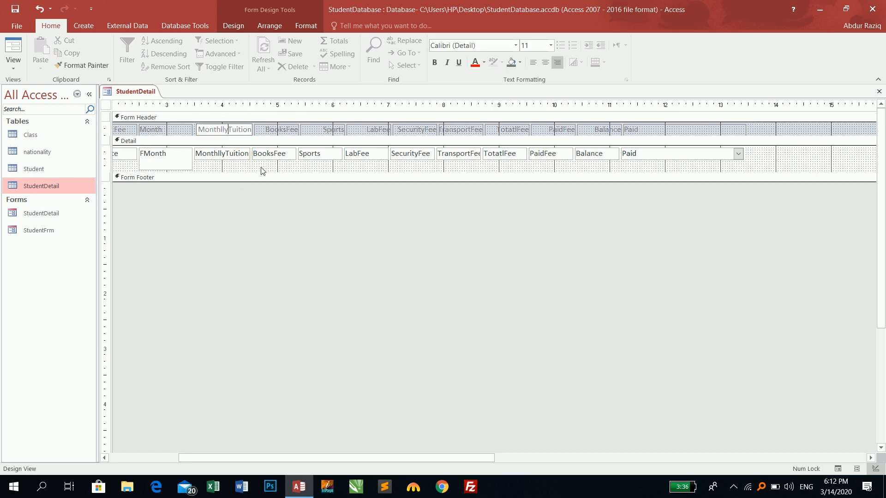
pyautogui.click(256, 234)
# Align the MonthllyTuition label and text box to the left of each other and size both to the widest.
pyautogui.moveTo(226, 190); pyautogui.dragTo(230, 133)
pyautogui.rightClick(230, 133)
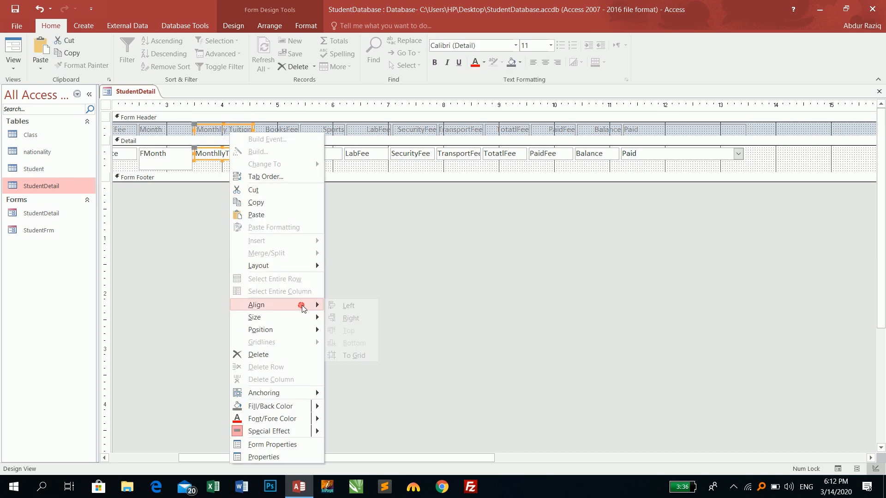
pyautogui.click(338, 308)
pyautogui.rightClick(237, 130)
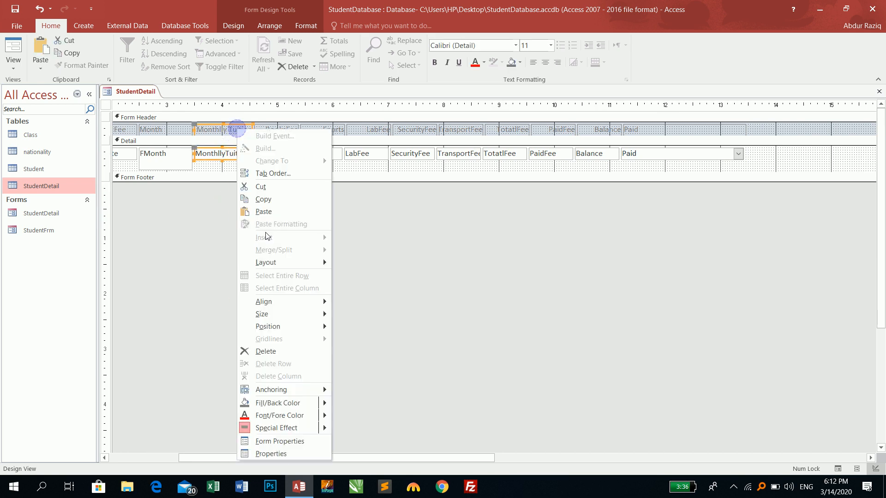
pyautogui.click(292, 317)
pyautogui.click(385, 364)
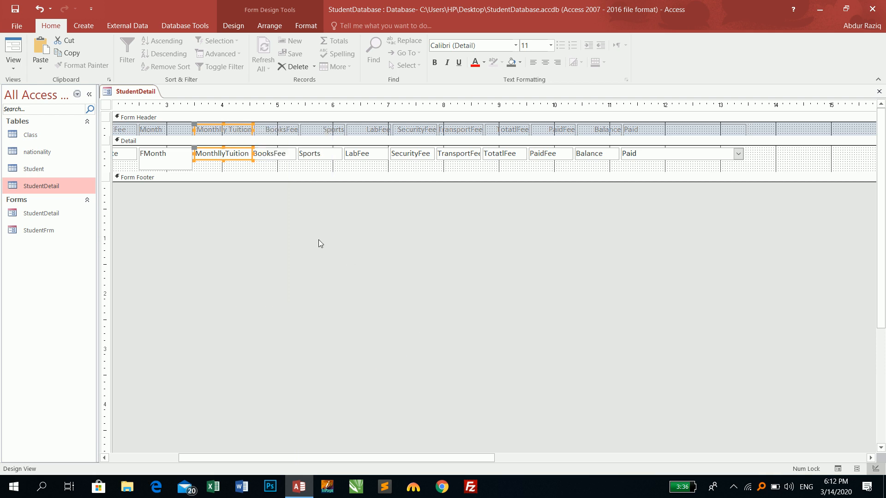
# Align the BooksFee label and text box to the left of each other and change the label text to Books Fee.
pyautogui.click(305, 232)
pyautogui.moveTo(279, 168); pyautogui.dragTo(279, 131)
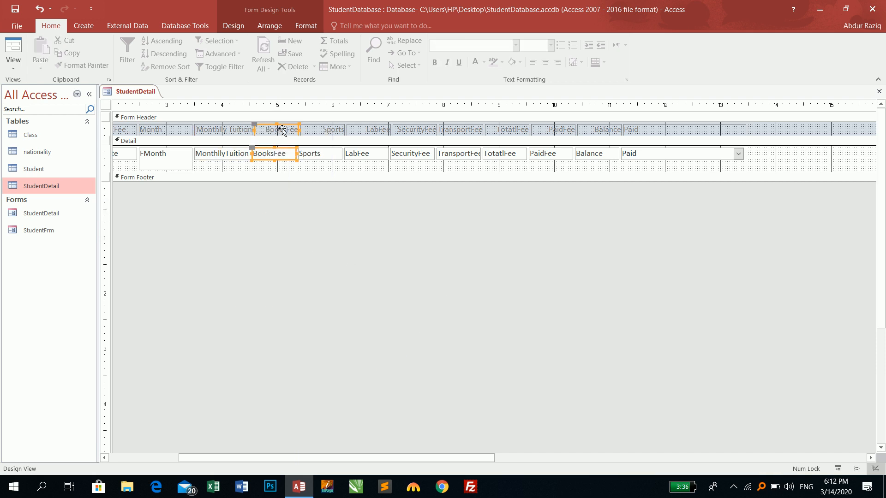
pyautogui.rightClick(280, 130)
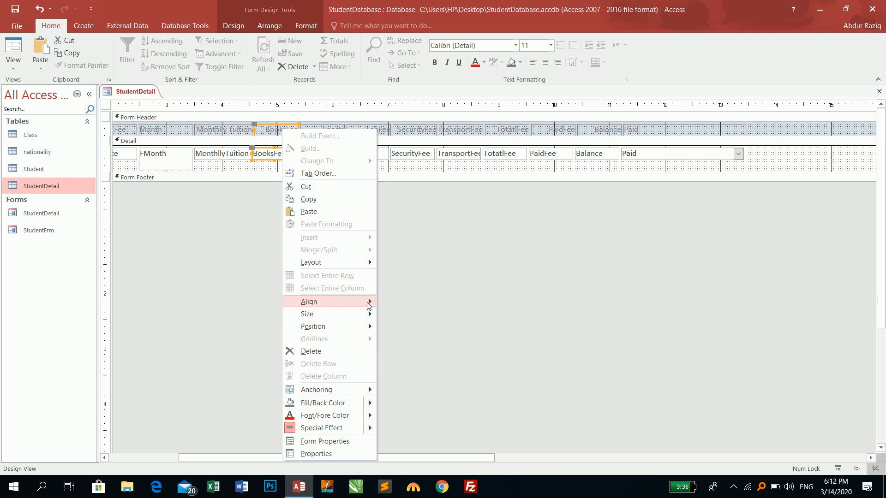
pyautogui.click(398, 302)
pyautogui.click(306, 239)
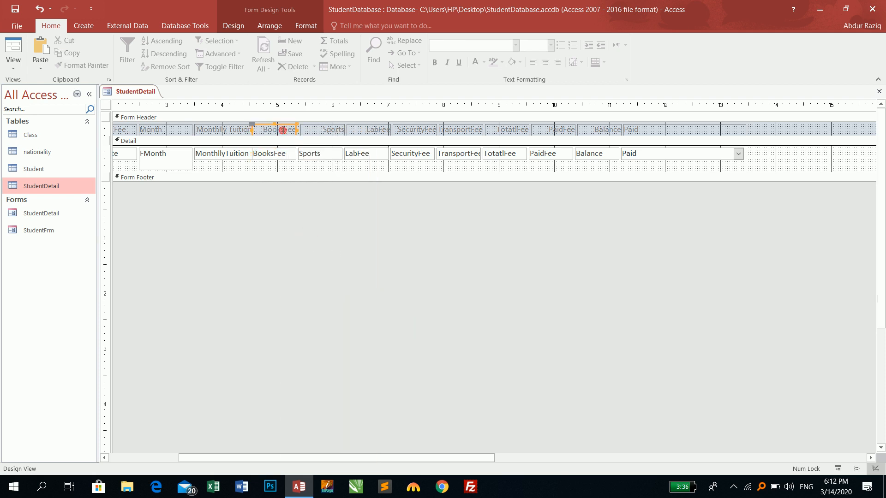
pyautogui.click(282, 129)
pyautogui.click(310, 277)
# Align the Sports label and text box to the left of each other and center their text.
pyautogui.moveTo(330, 234); pyautogui.dragTo(322, 129)
pyautogui.rightClick(321, 132)
pyautogui.moveTo(368, 304)
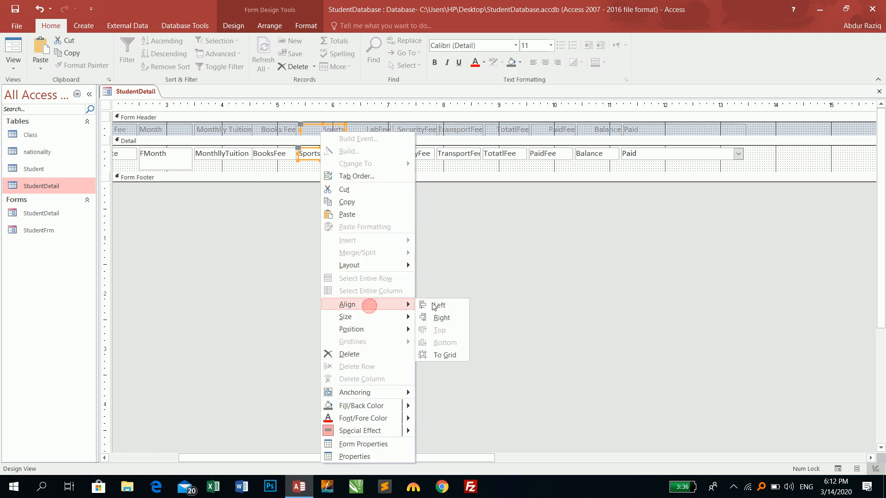
pyautogui.click(434, 303)
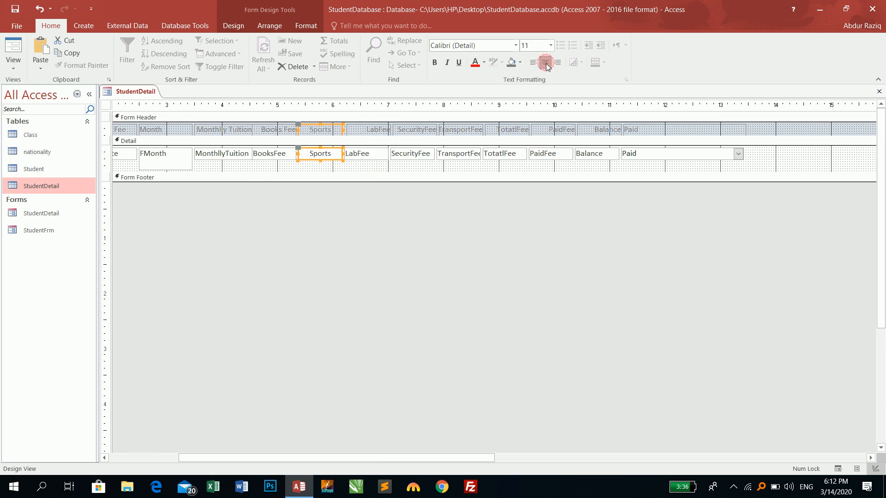
# Left-align the LabFee label and text box with each other, center their text, and change the label to Lab Fee.
pyautogui.moveTo(366, 249); pyautogui.dragTo(355, 130)
pyautogui.rightClick(368, 130)
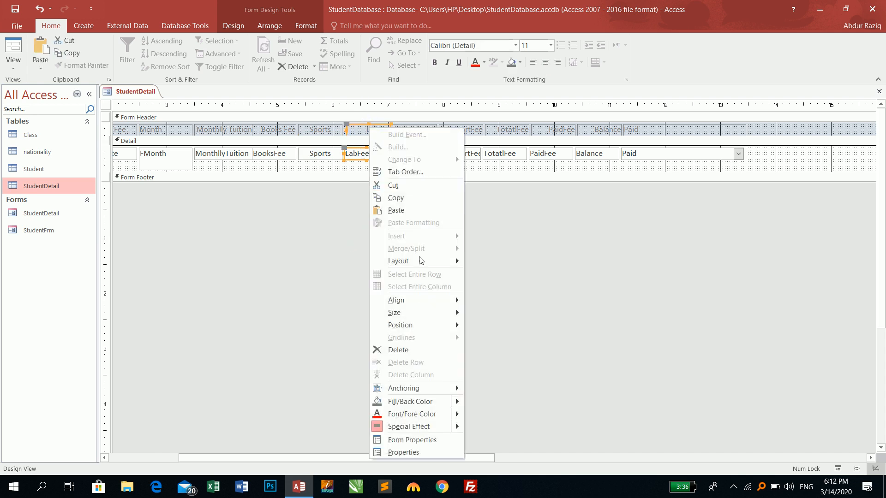
pyautogui.click(479, 301)
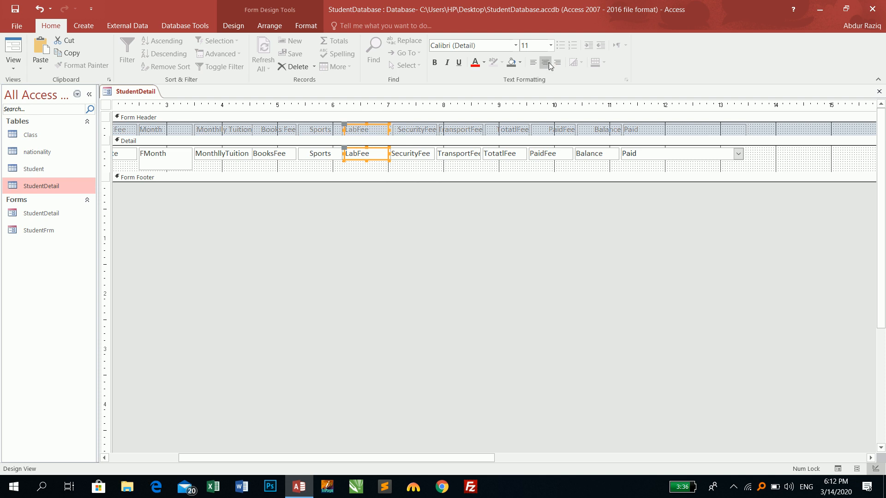
pyautogui.click(427, 216)
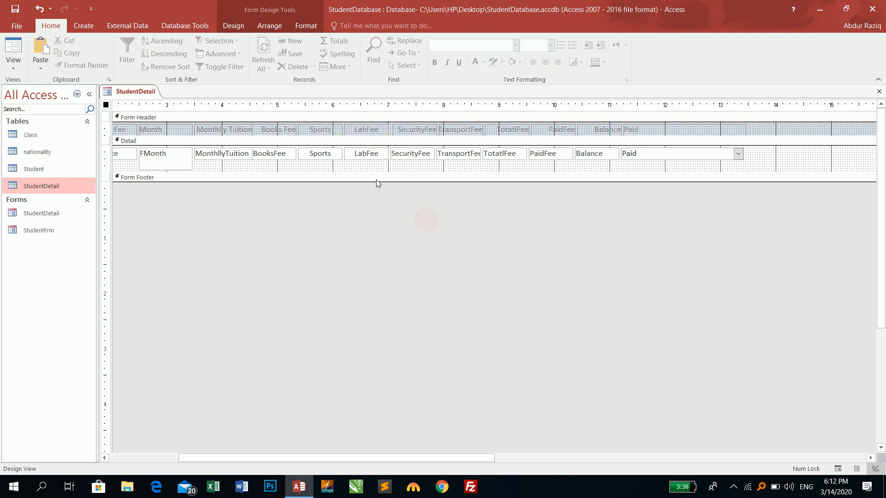
pyautogui.doubleClick(368, 130)
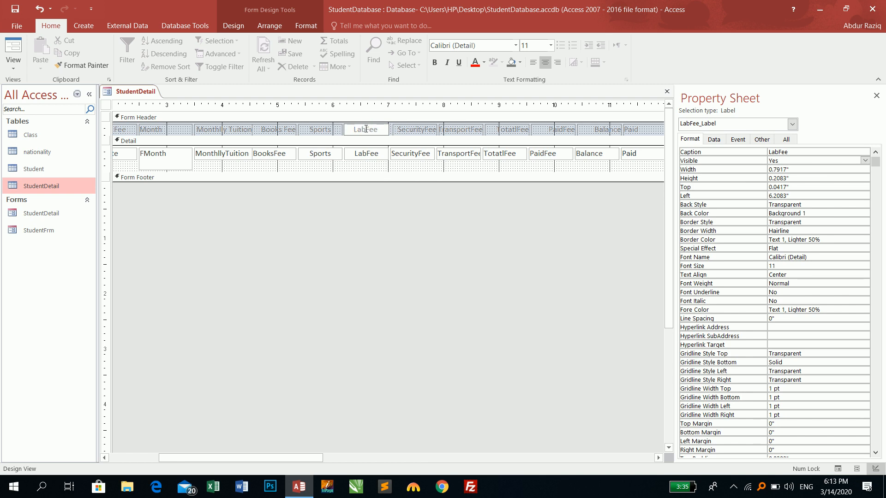
pyautogui.click(392, 219)
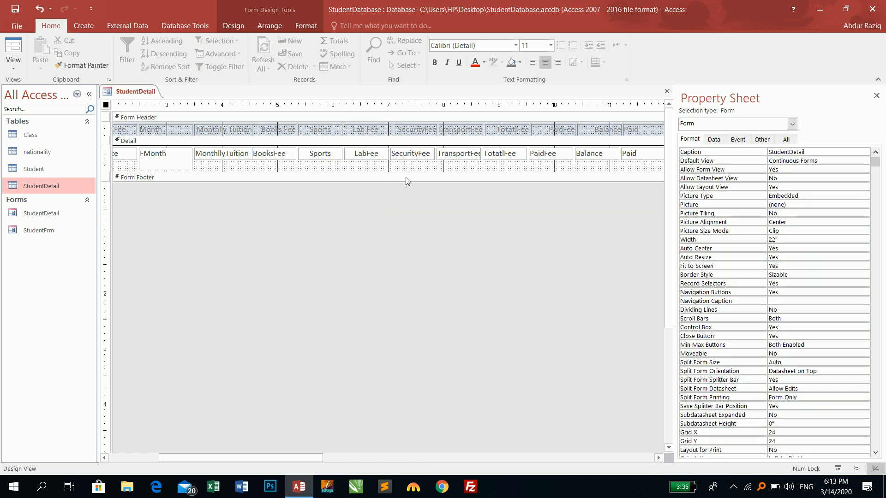
# Make the left edges of the Lab Fee label and LabFee text box match and size both to the widest.
pyautogui.click(366, 104)
pyautogui.rightClick(371, 133)
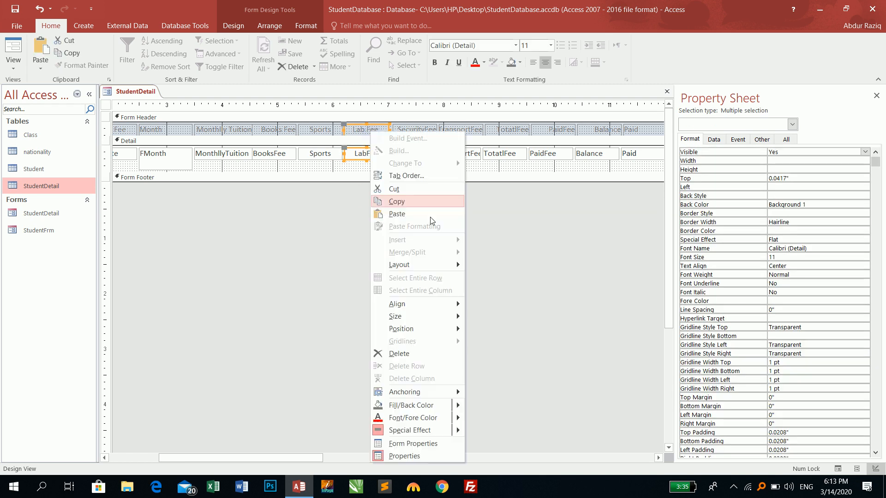
pyautogui.click(481, 316)
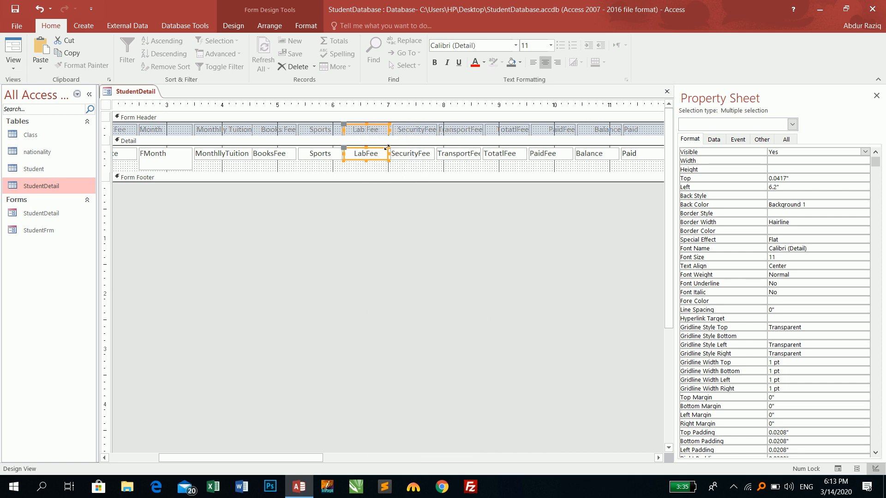
pyautogui.rightClick(379, 130)
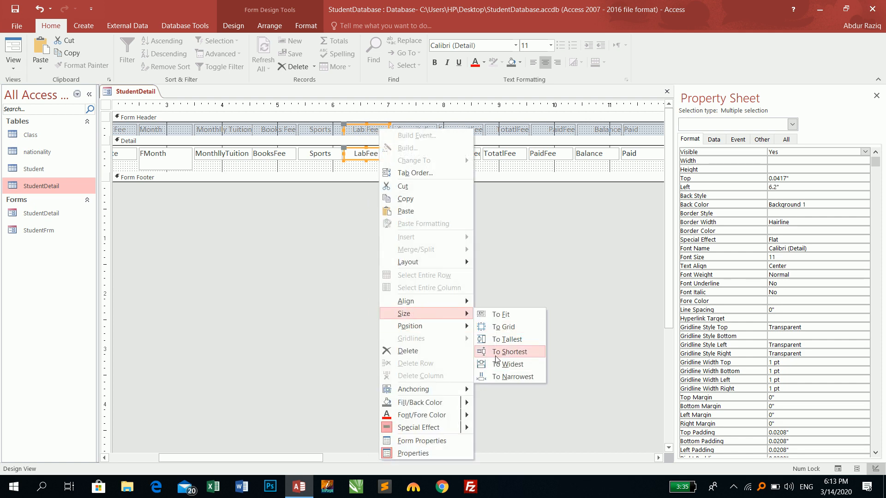
pyautogui.click(497, 364)
# Align the SecurityFee label and text box to the left of each other and size both to the widest.
pyautogui.moveTo(425, 242); pyautogui.dragTo(415, 121)
pyautogui.rightClick(415, 127)
pyautogui.moveTo(476, 298)
pyautogui.click(531, 299)
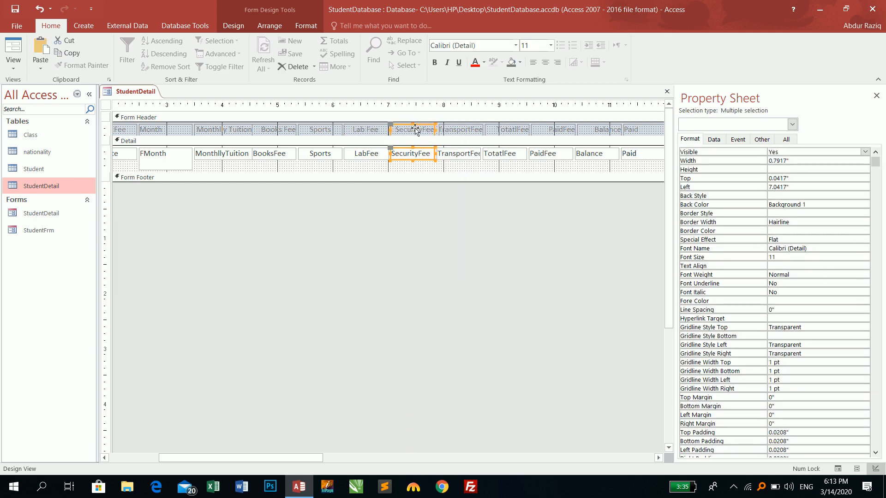
pyautogui.rightClick(420, 131)
pyautogui.moveTo(450, 316)
pyautogui.click(533, 363)
pyautogui.click(445, 215)
# Align the TransportFee label and text box to the left of each other and size both to the widest.
pyautogui.moveTo(483, 246); pyautogui.dragTo(458, 138)
pyautogui.click(465, 221)
pyautogui.moveTo(450, 253); pyautogui.dragTo(450, 124)
pyautogui.rightClick(450, 124)
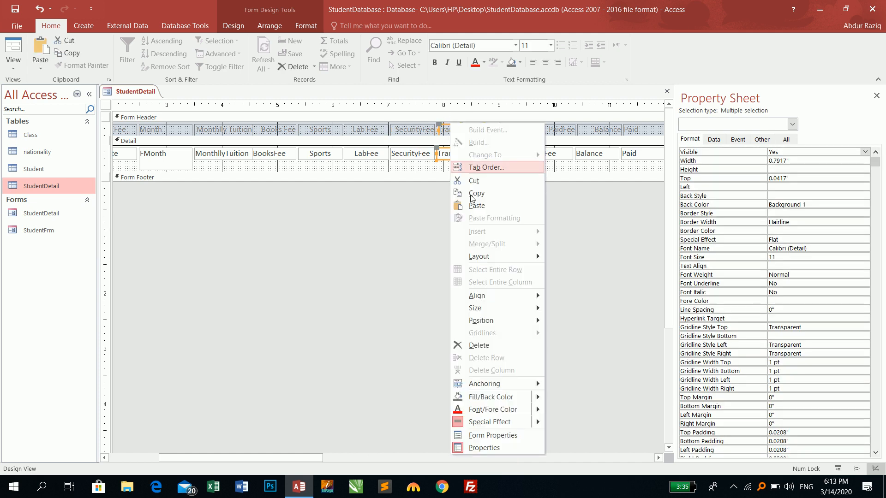
pyautogui.moveTo(516, 295)
pyautogui.click(553, 295)
pyautogui.rightClick(462, 135)
pyautogui.moveTo(508, 317)
pyautogui.click(579, 367)
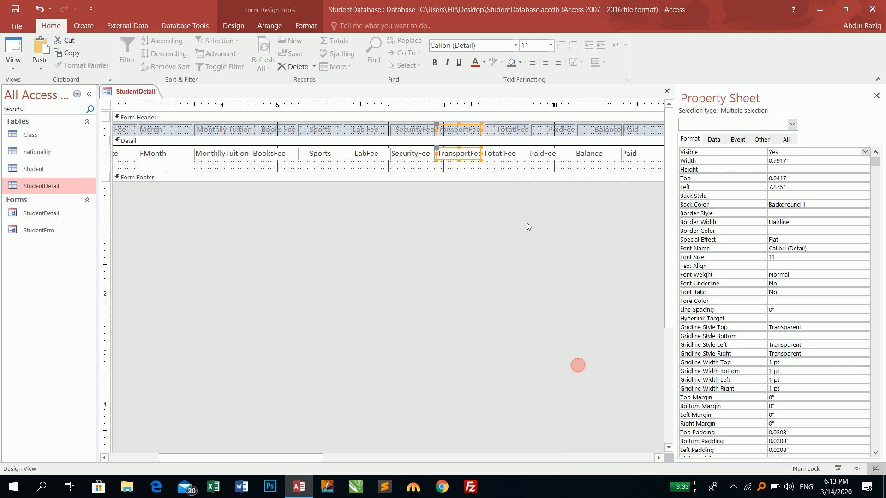
# Align the TotatlFee label and text box to the left of each other and size both to the widest.
pyautogui.moveTo(488, 211); pyautogui.dragTo(495, 126)
pyautogui.rightClick(497, 130)
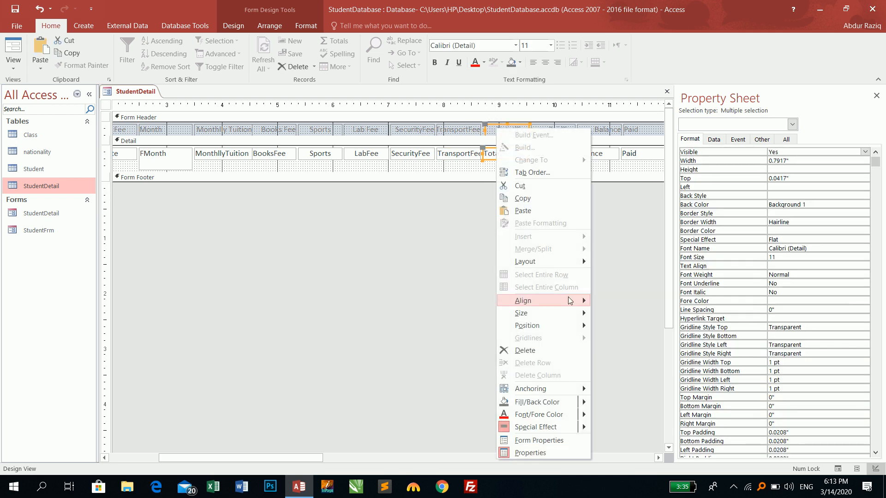
pyautogui.moveTo(569, 301)
pyautogui.click(610, 300)
pyautogui.rightClick(509, 124)
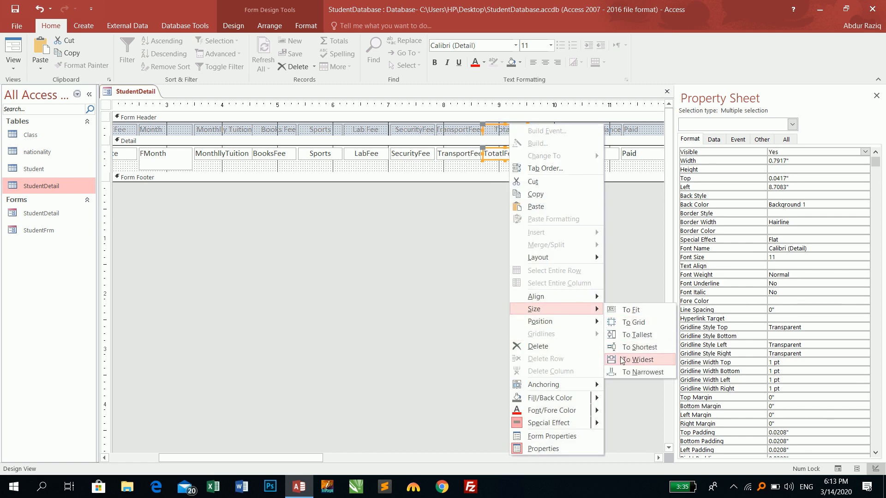
pyautogui.click(622, 361)
pyautogui.click(507, 239)
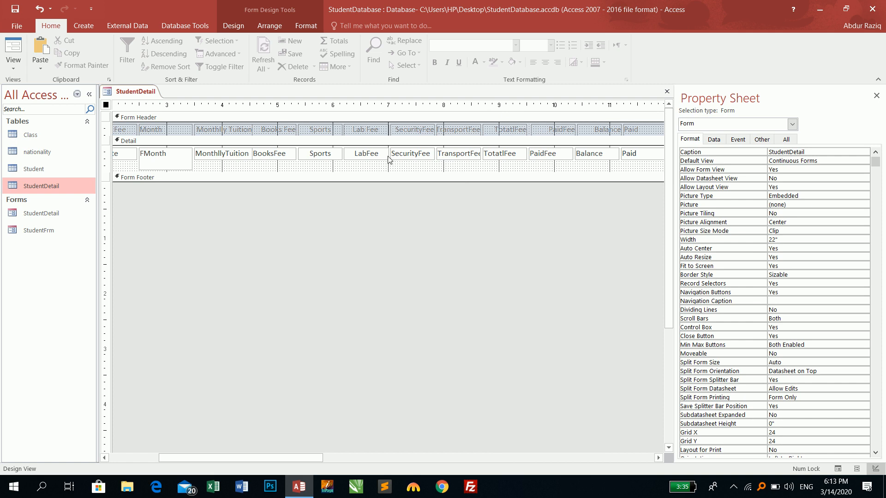
# Shift the labels and fields from TransportFee through Paid right to leave a gap beside the SecurityFee column.
pyautogui.moveTo(449, 213); pyautogui.dragTo(631, 181)
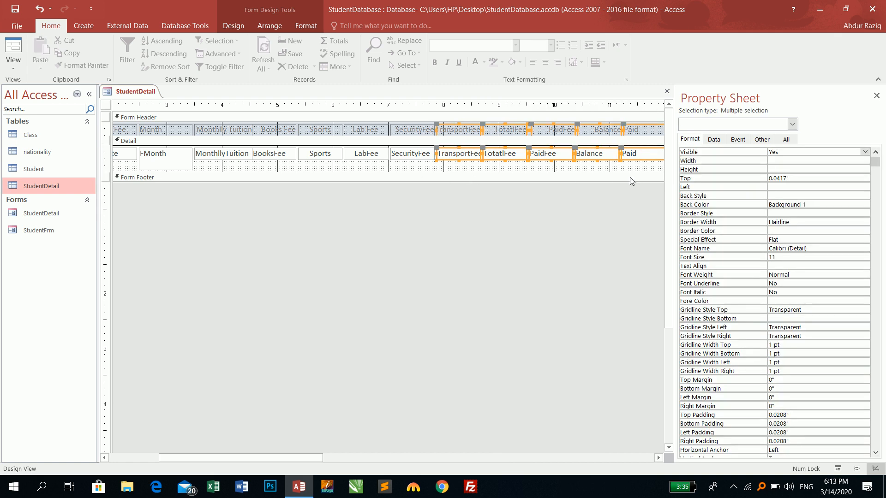
pyautogui.press('Right')
pyautogui.press('Right')
pyautogui.press('Right')
pyautogui.press('Right')
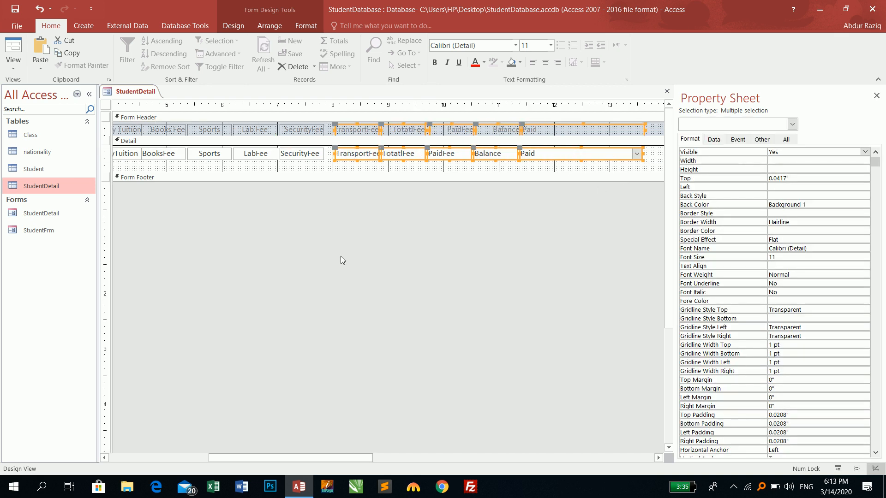
pyautogui.click(340, 256)
# Widen the SecurityFee label and text box to fill the gap and change the label text to Security Fee.
pyautogui.moveTo(294, 212); pyautogui.dragTo(328, 130)
pyautogui.click(316, 228)
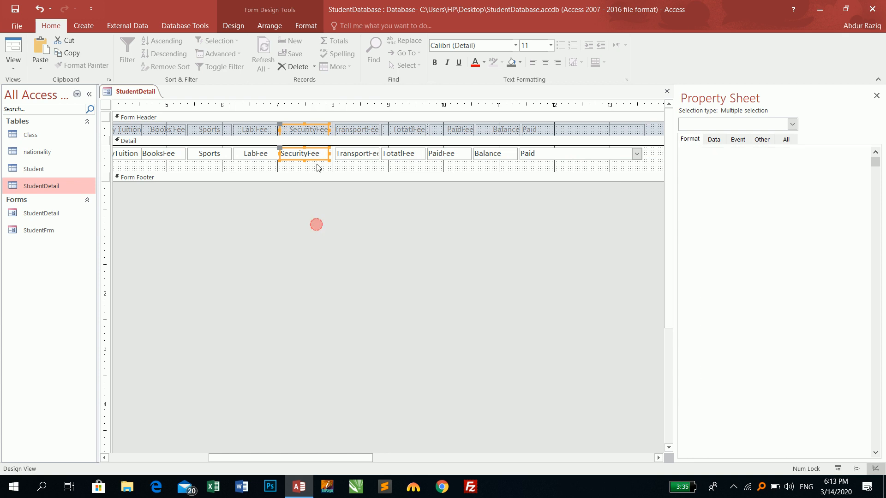
pyautogui.click(313, 131)
pyautogui.click(314, 129)
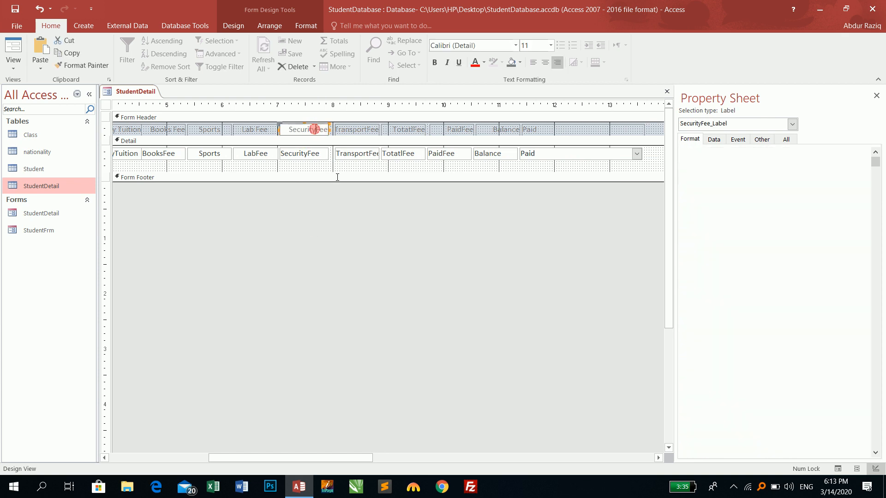
pyautogui.click(327, 276)
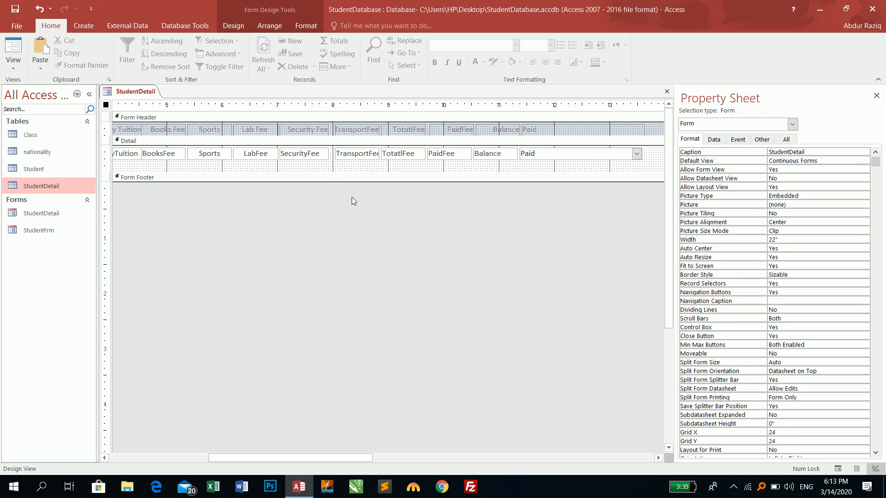
# Shift the TotatlFee through Paid columns right and widen the TransportFee label and text box to about 0.92".
pyautogui.moveTo(412, 229); pyautogui.dragTo(564, 127)
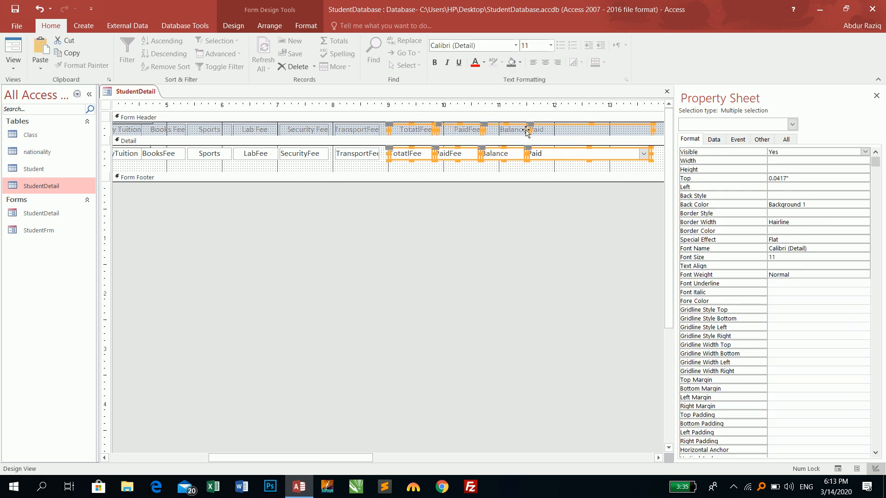
pyautogui.click(347, 201)
pyautogui.moveTo(365, 224); pyautogui.dragTo(372, 129)
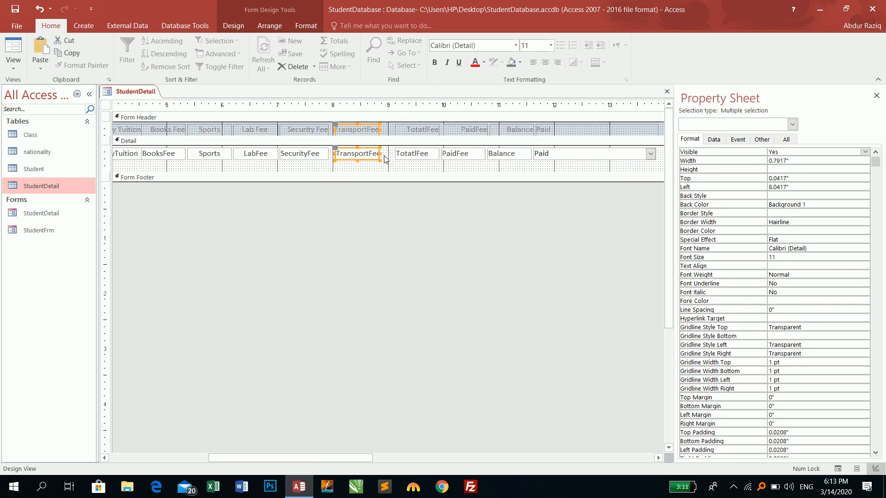
pyautogui.moveTo(383, 159); pyautogui.dragTo(392, 159)
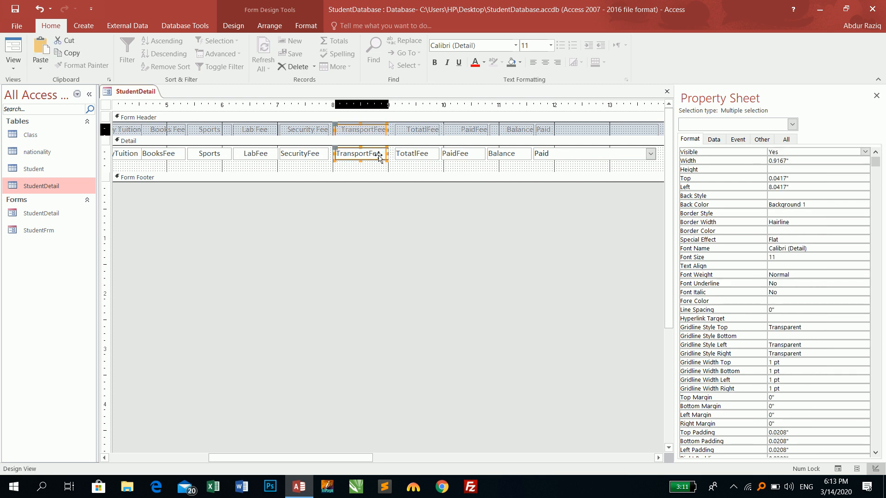
# Change the TransportFee header label text to Transport Fee.
pyautogui.click(363, 208)
pyautogui.click(376, 130)
pyautogui.click(377, 129)
pyautogui.click(389, 205)
# Move the TotatlFee label and text box to a left position of 9.0417" and change the label text to Totat lFee.
pyautogui.moveTo(404, 237); pyautogui.dragTo(403, 130)
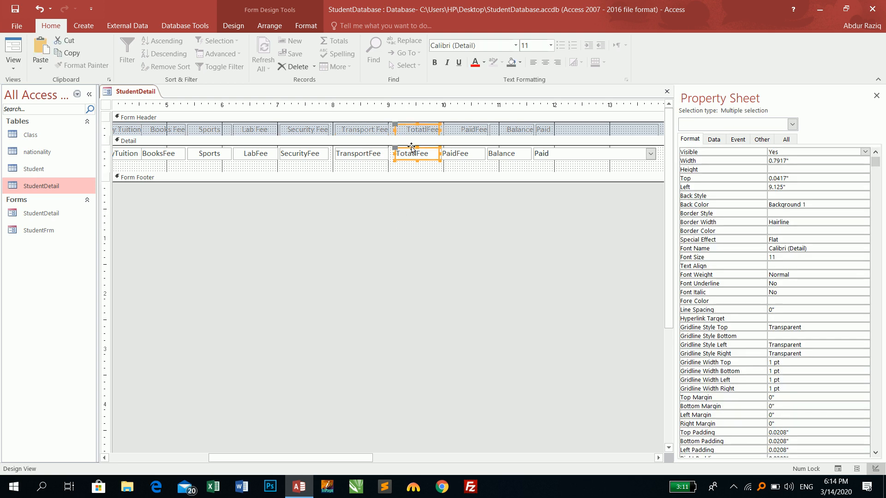
pyautogui.click(406, 240)
pyautogui.click(417, 128)
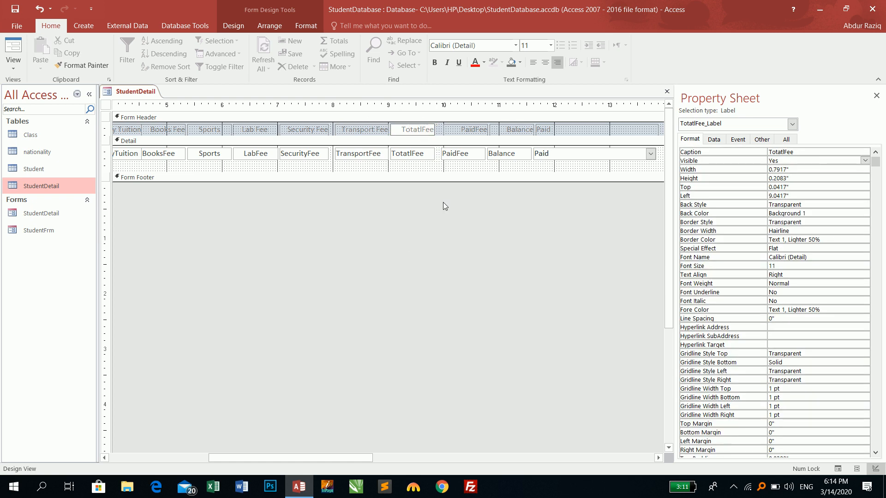
pyautogui.click(441, 226)
# Align the PaidFee header label and its text box to their left edges.
pyautogui.moveTo(459, 208); pyautogui.dragTo(469, 124)
pyautogui.rightClick(468, 125)
pyautogui.click(501, 297)
pyautogui.click(583, 300)
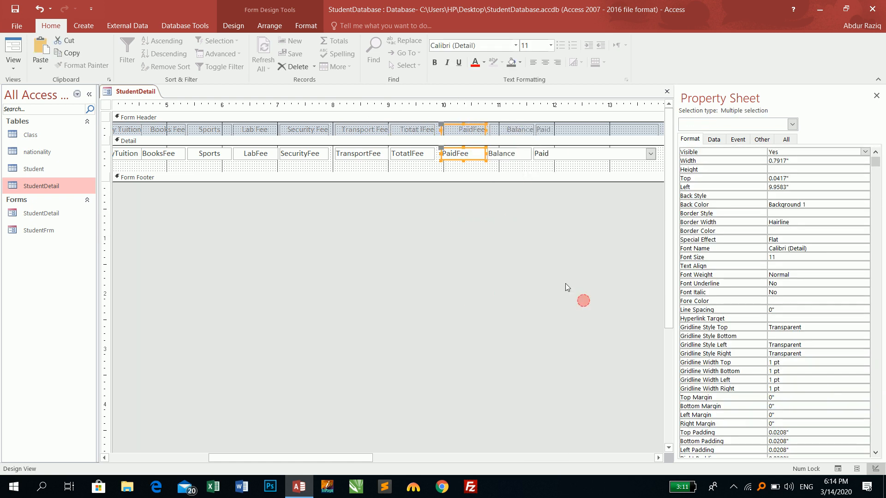
# Change the PaidFee header label text to Paid Fee and shift the label and text box left beside the TotatlFee column.
pyautogui.click(465, 230)
pyautogui.click(477, 134)
pyautogui.click(472, 130)
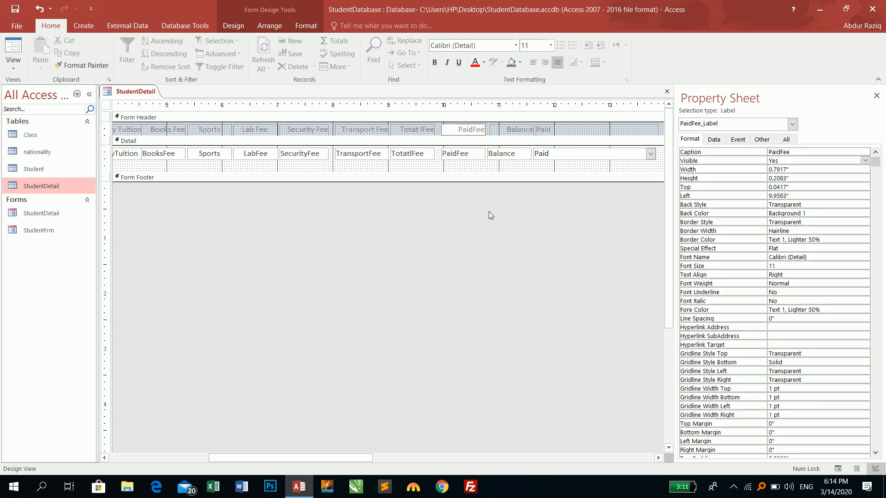
pyautogui.click(459, 289)
pyautogui.moveTo(461, 128); pyautogui.dragTo(461, 128)
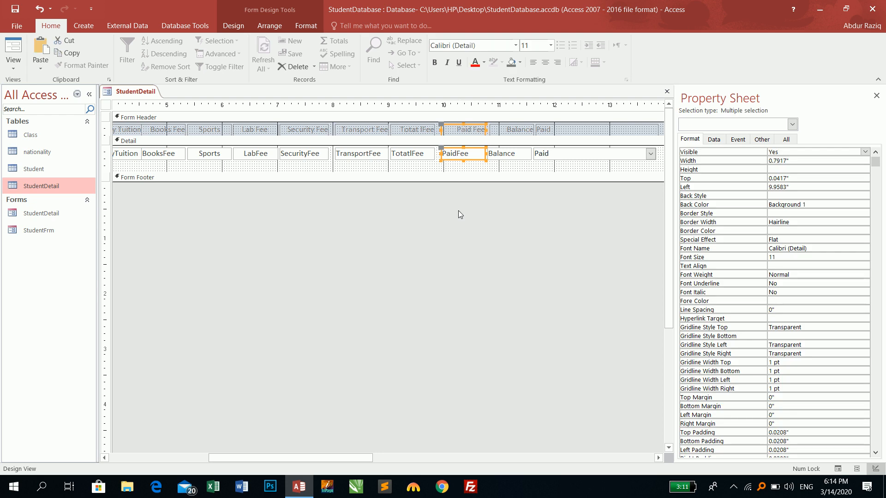
pyautogui.click(457, 219)
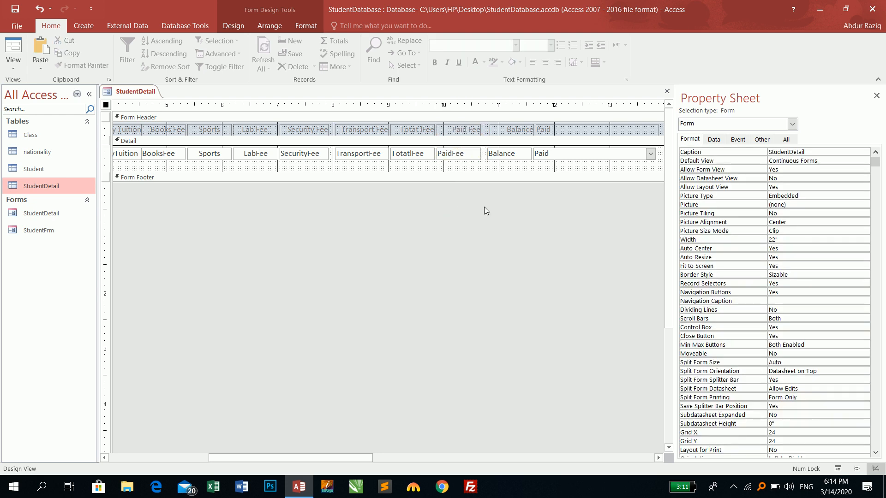
# Left-align the Balance header label with its text box and size both to the widest.
pyautogui.moveTo(511, 205); pyautogui.dragTo(501, 124)
pyautogui.rightClick(501, 125)
pyautogui.moveTo(528, 299)
pyautogui.click(611, 293)
pyautogui.rightClick(509, 133)
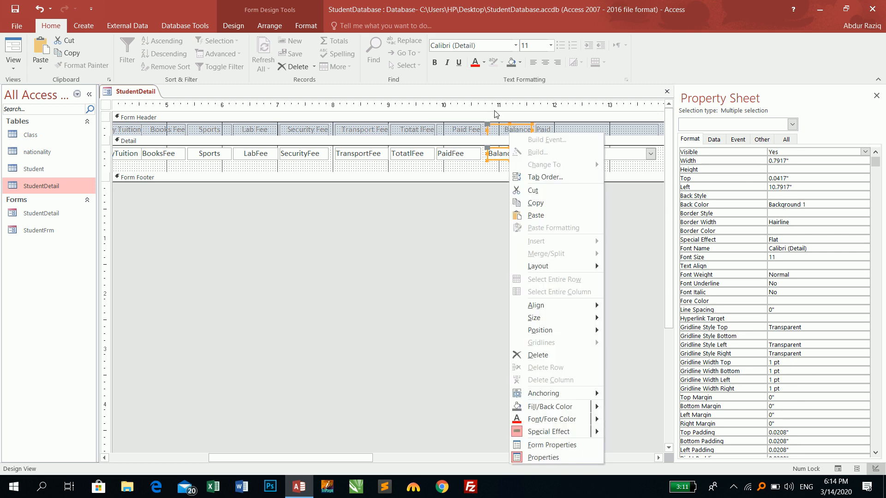
pyautogui.moveTo(561, 319)
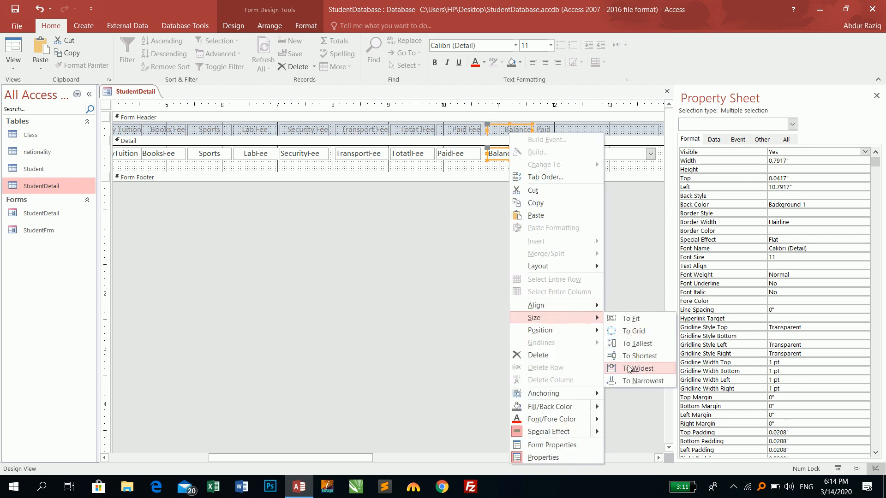
pyautogui.click(637, 368)
# Narrow the Paid header label and combo box together to a width of 0.6667".
pyautogui.moveTo(568, 224); pyautogui.dragTo(573, 146)
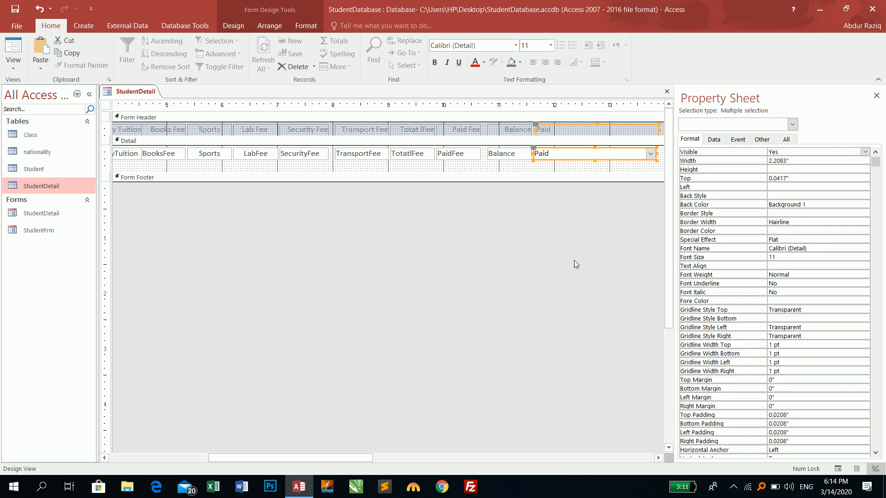
pyautogui.hotkey('shift', 'Left')
pyautogui.hotkey('shift', 'Left')
pyautogui.hotkey('shift', 'Left')
pyautogui.hotkey('shift', 'Left')
pyautogui.hotkey('shift', 'Left')
pyautogui.hotkey('shift', 'Left')
pyautogui.hotkey('shift', 'Left')
pyautogui.hotkey('shift', 'Left')
pyautogui.hotkey('shift', 'Left')
pyautogui.hotkey('shift', 'Left')
pyautogui.hotkey('shift', 'Left')
pyautogui.hotkey('shift', 'Left')
pyautogui.hotkey('shift', 'Left')
pyautogui.hotkey('shift', 'Left')
pyautogui.hotkey('shift', 'Left')
pyautogui.hotkey('shift', 'Left')
pyautogui.hotkey('shift', 'Left')
pyautogui.hotkey('shift', 'Left')
pyautogui.hotkey('shift', 'Left')
pyautogui.hotkey('shift', 'Left')
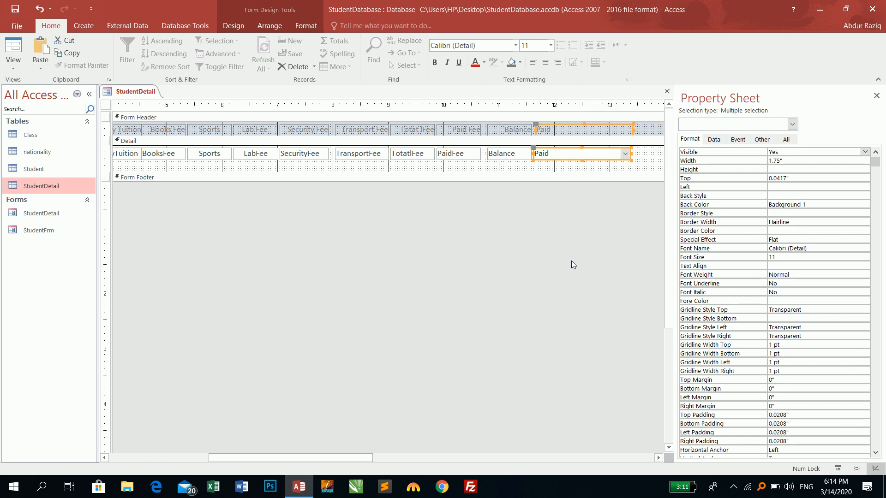
pyautogui.hotkey('shift', 'Left')
pyautogui.hotkey('shift', 'Left')
pyautogui.hotkey('shift', 'Left')
pyautogui.hotkey('shift', 'Left')
pyautogui.hotkey('shift', 'Left')
pyautogui.hotkey('shift', 'Left')
pyautogui.hotkey('shift', 'Left')
pyautogui.hotkey('shift', 'Left')
pyautogui.hotkey('shift', 'Left')
pyautogui.hotkey('shift', 'Left')
pyautogui.hotkey('shift', 'Left')
pyautogui.hotkey('shift', 'Left')
pyautogui.hotkey('shift', 'Left')
pyautogui.hotkey('shift', 'Left')
pyautogui.hotkey('shift', 'Left')
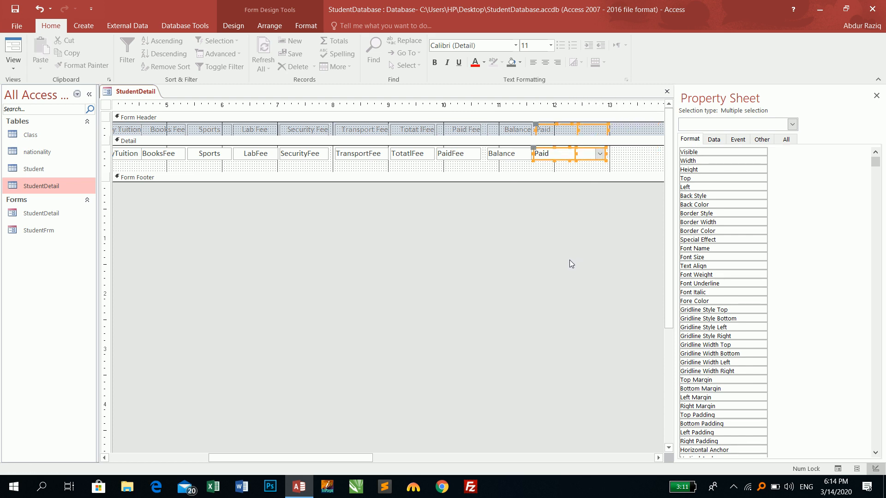
# Left-align the Paid header label with its combo box and size both to the widest.
pyautogui.rightClick(547, 133)
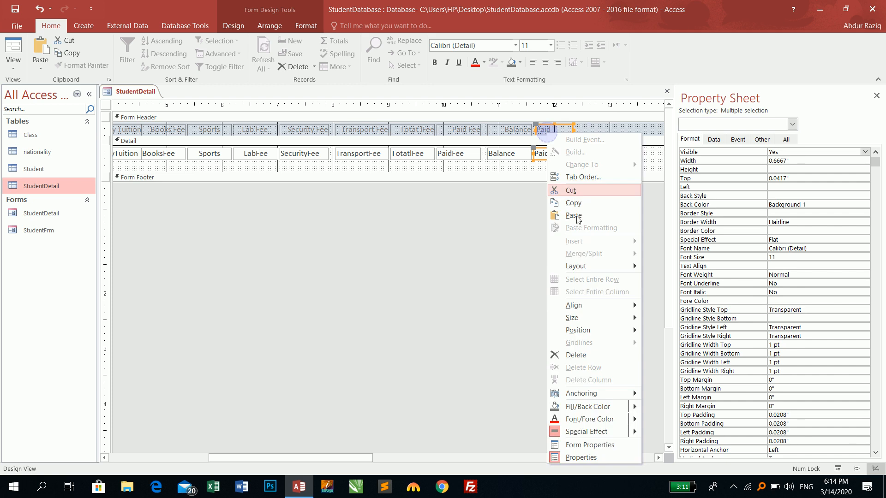
pyautogui.moveTo(577, 307)
pyautogui.click(645, 306)
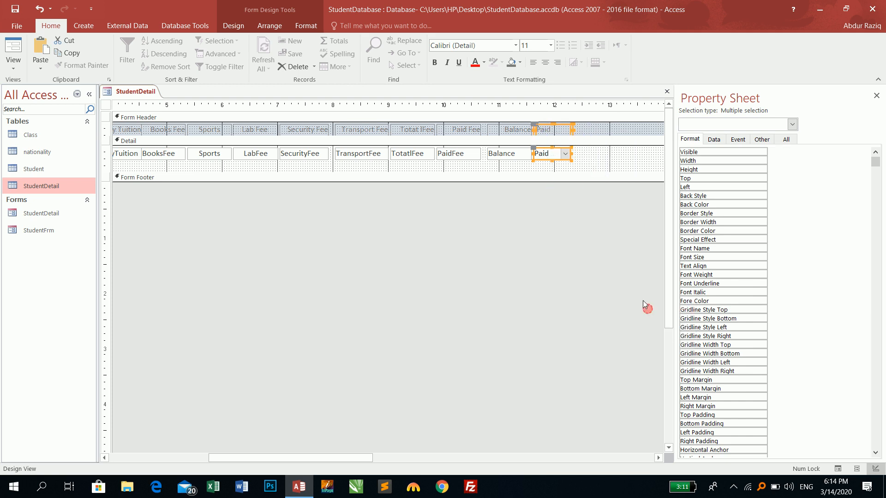
pyautogui.rightClick(559, 133)
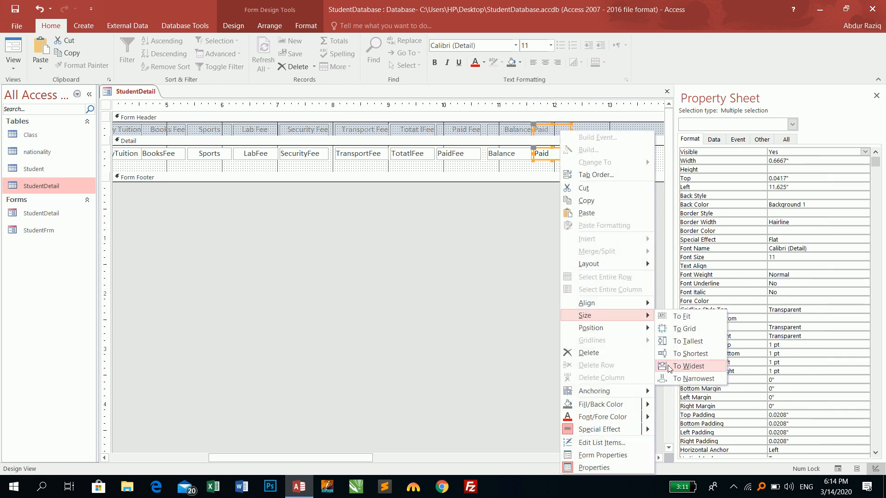
pyautogui.click(688, 366)
pyautogui.click(569, 302)
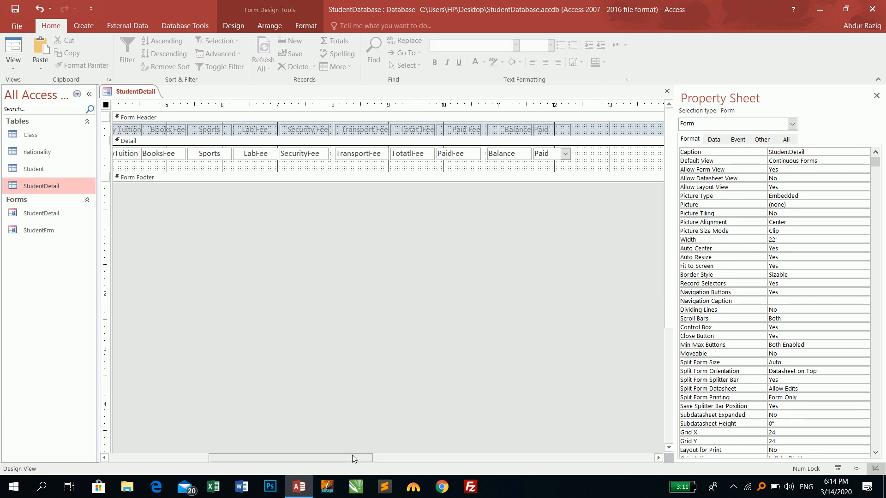
# Close the Property Sheet and reduce the form's width to just past the Paid column, about 12.3".
pyautogui.moveTo(338, 458); pyautogui.dragTo(593, 454)
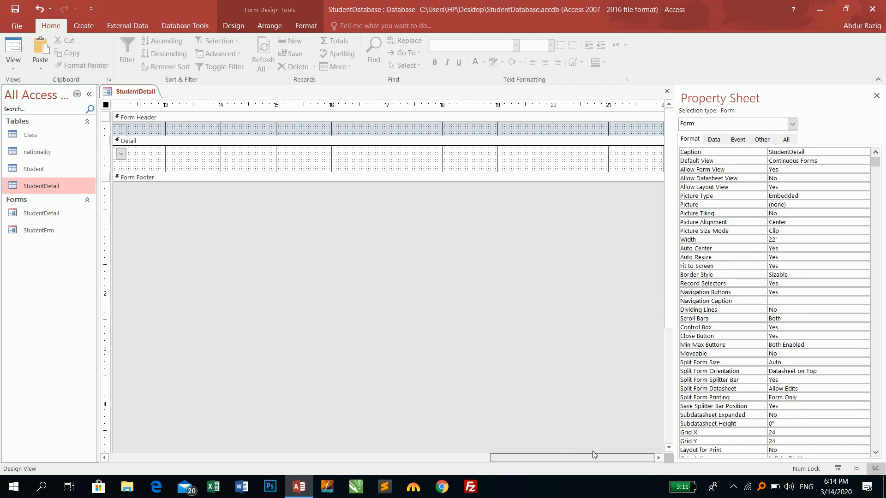
pyautogui.click(877, 96)
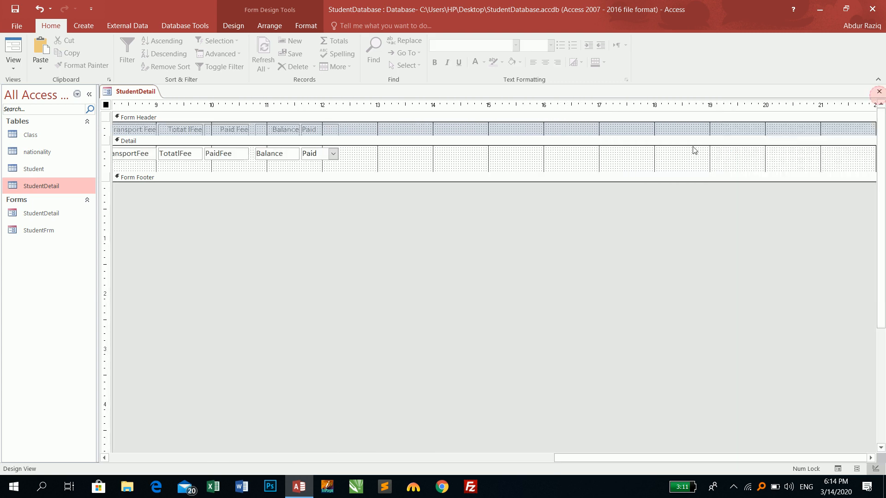
pyautogui.moveTo(875, 131); pyautogui.dragTo(341, 131)
pyautogui.moveTo(577, 460); pyautogui.dragTo(353, 451)
pyautogui.click(456, 459)
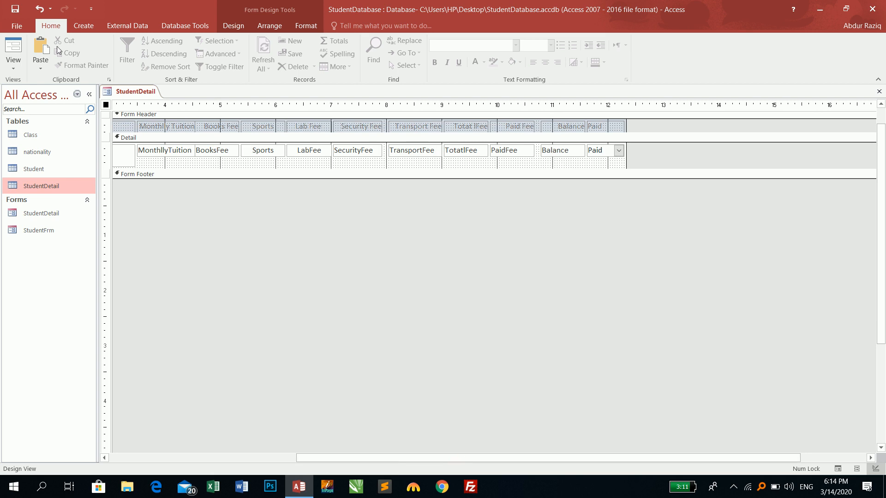
# Check the column layout in Form View and return to Design View.
pyautogui.click(13, 49)
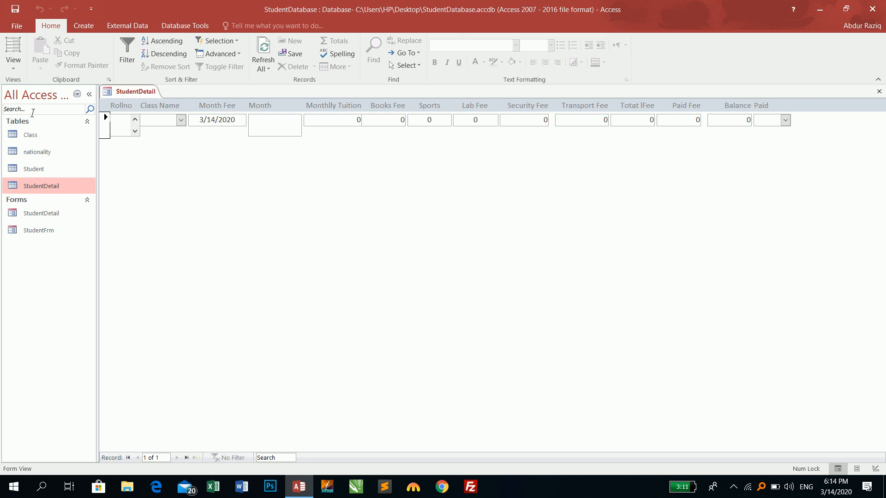
pyautogui.click(13, 64)
pyautogui.click(27, 137)
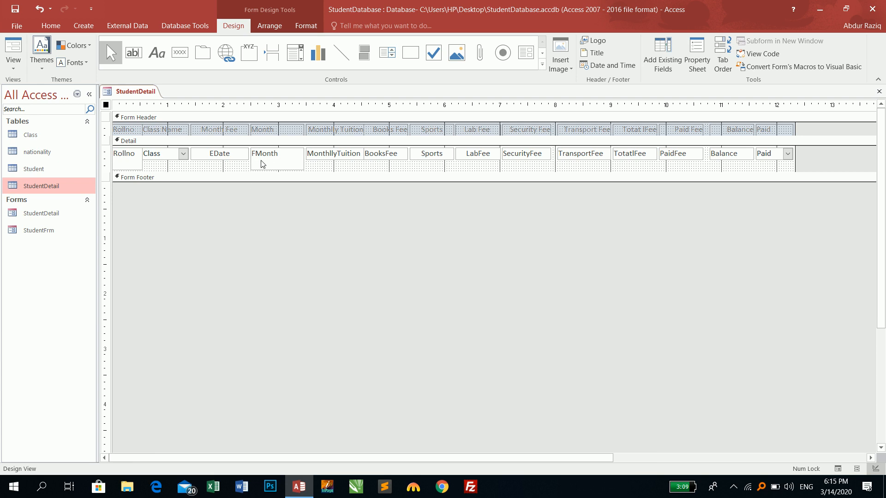
# Size all the controls in the Detail section to the shortest height.
pyautogui.click(108, 154)
pyautogui.rightClick(270, 163)
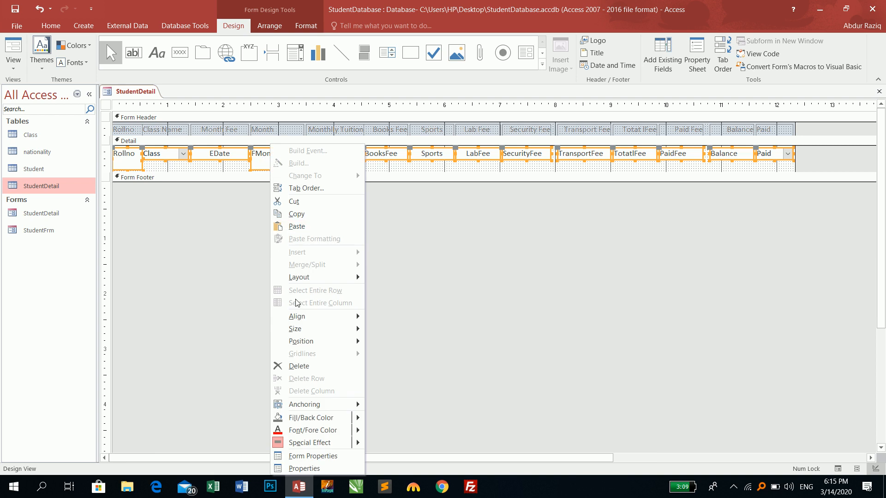
pyautogui.moveTo(312, 330)
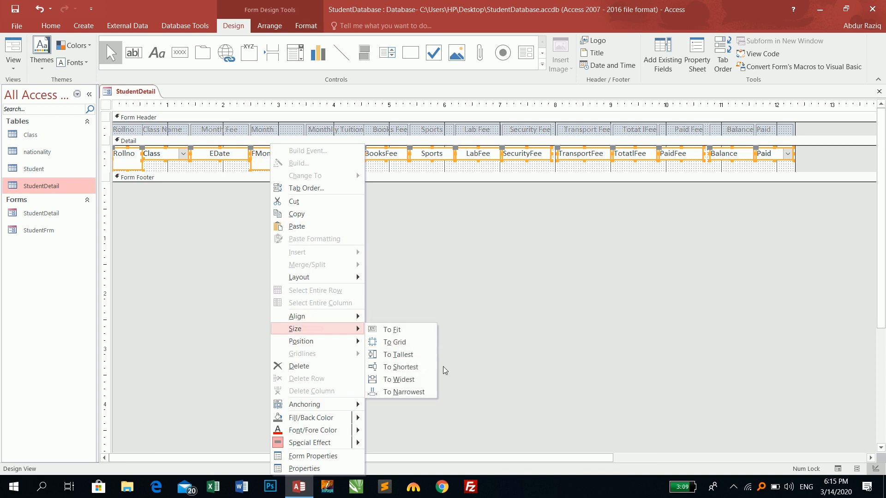
pyautogui.click(408, 368)
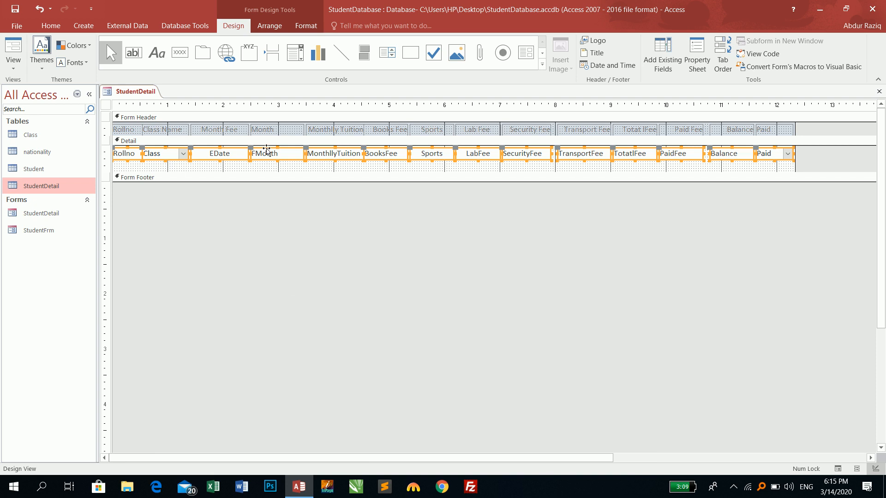
pyautogui.rightClick(267, 150)
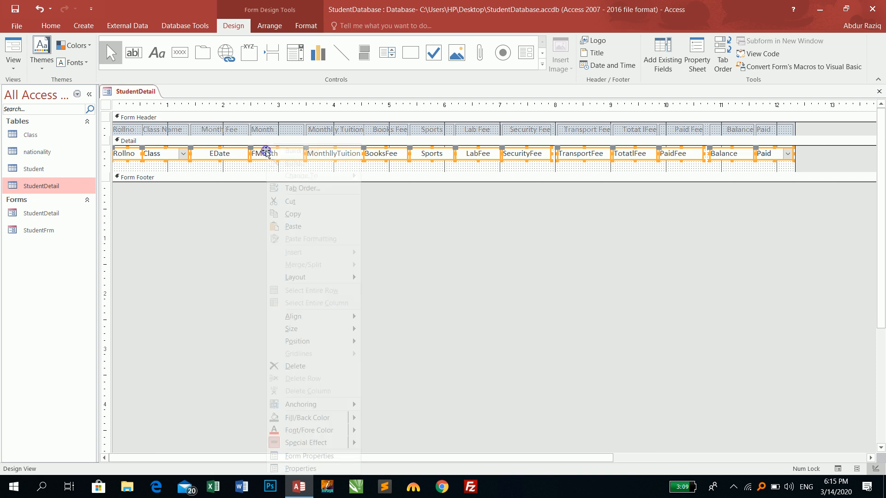
pyautogui.click(326, 328)
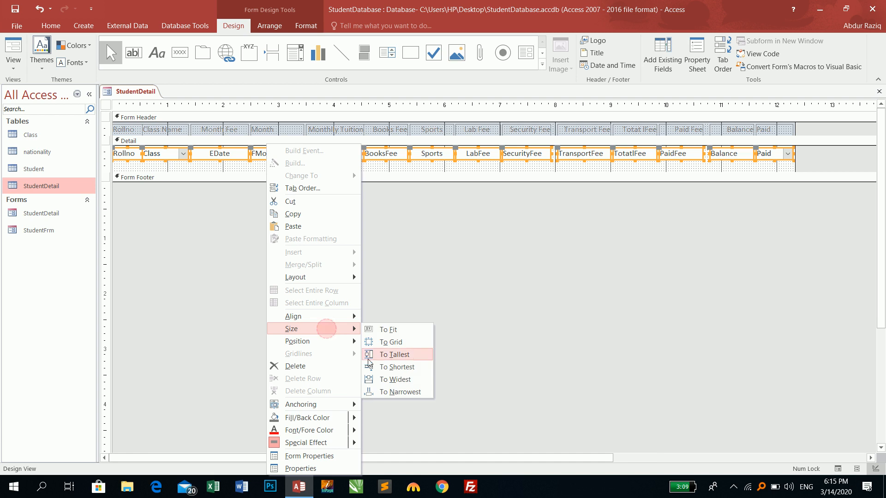
pyautogui.click(397, 367)
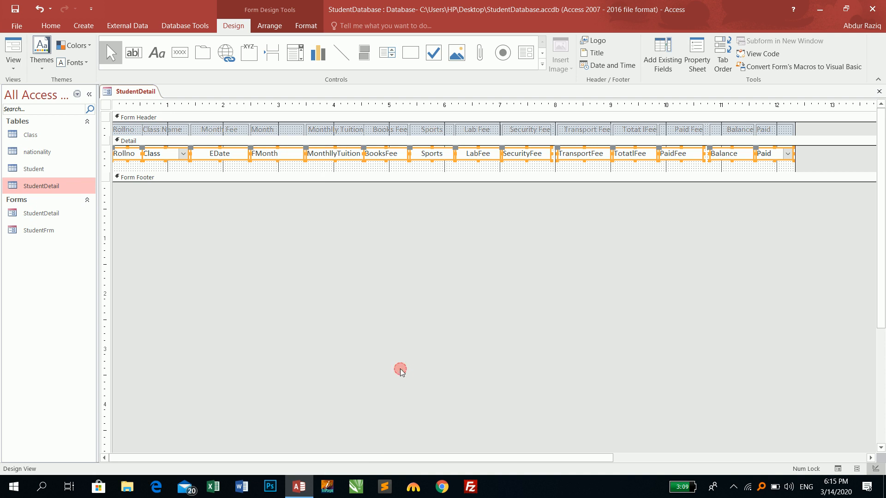
pyautogui.click(399, 368)
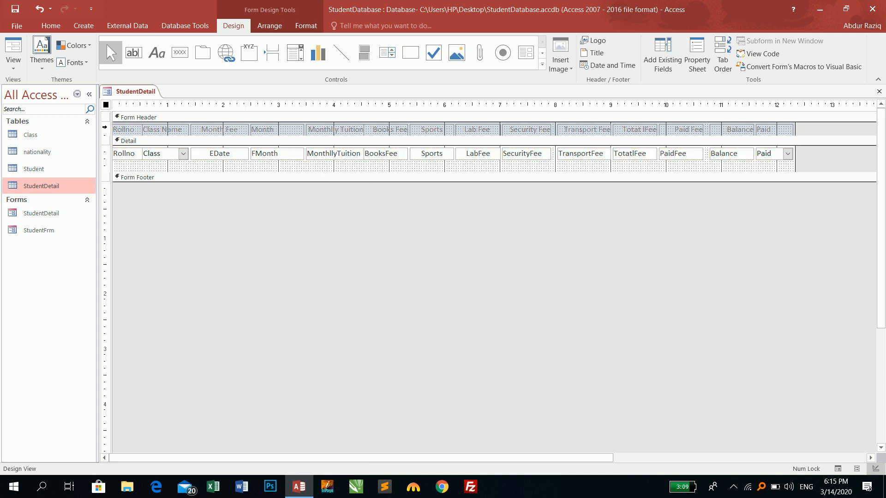
# Make all the Form Header labels bold and set their font color to the darkest black theme shade.
pyautogui.click(105, 129)
pyautogui.click(51, 27)
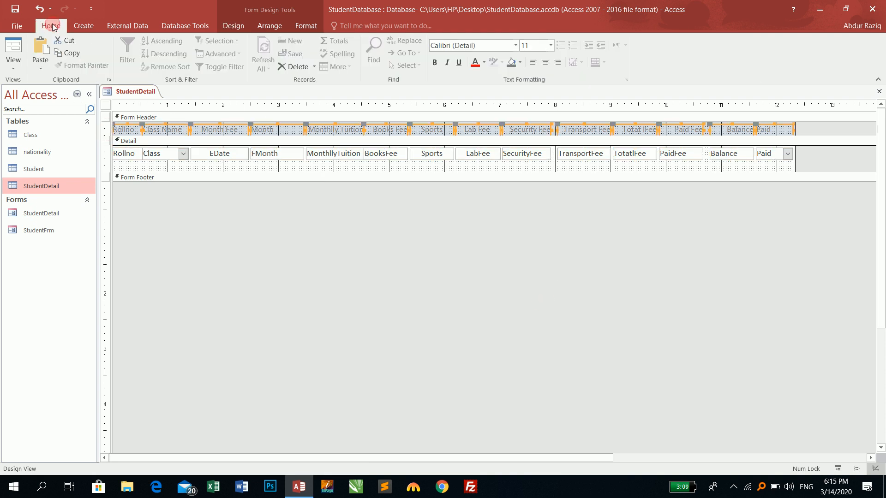
pyautogui.click(434, 62)
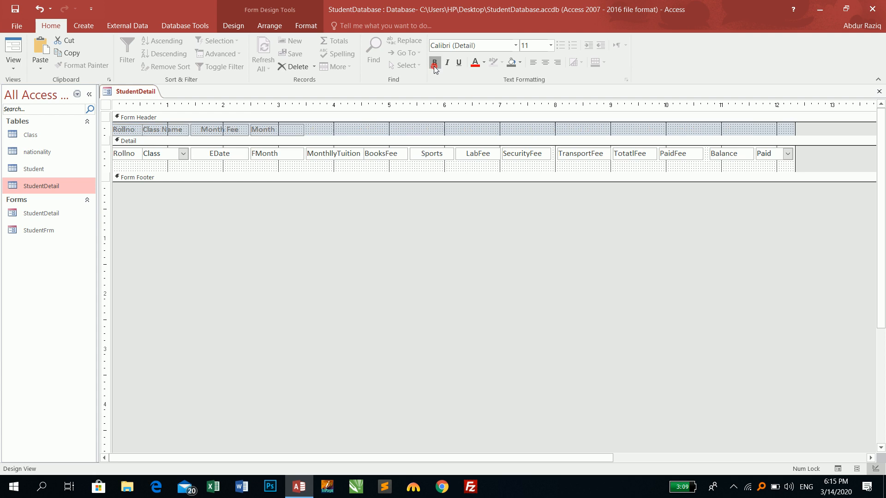
pyautogui.click(484, 62)
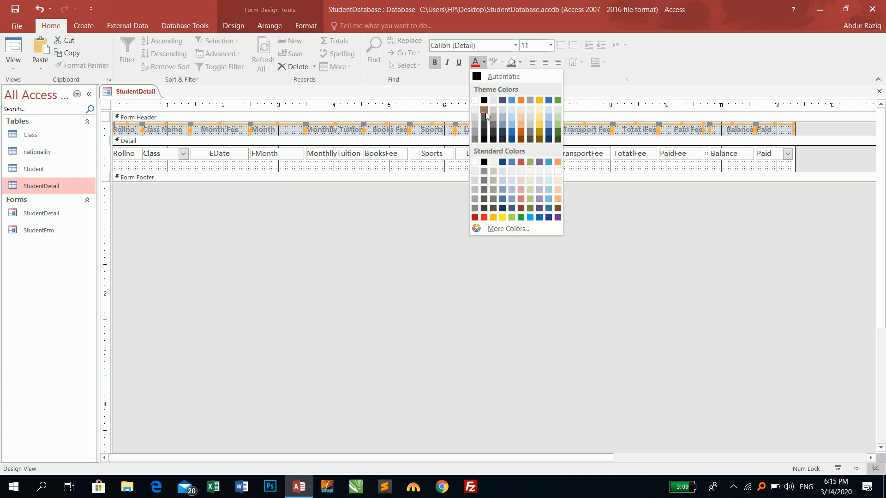
pyautogui.click(484, 137)
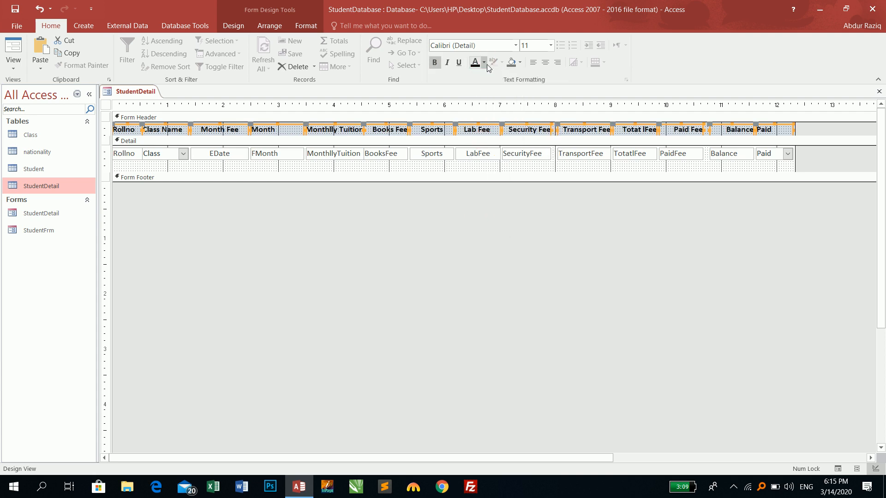
# Give all the Form Header labels a black background fill and a white font color.
pyautogui.click(519, 62)
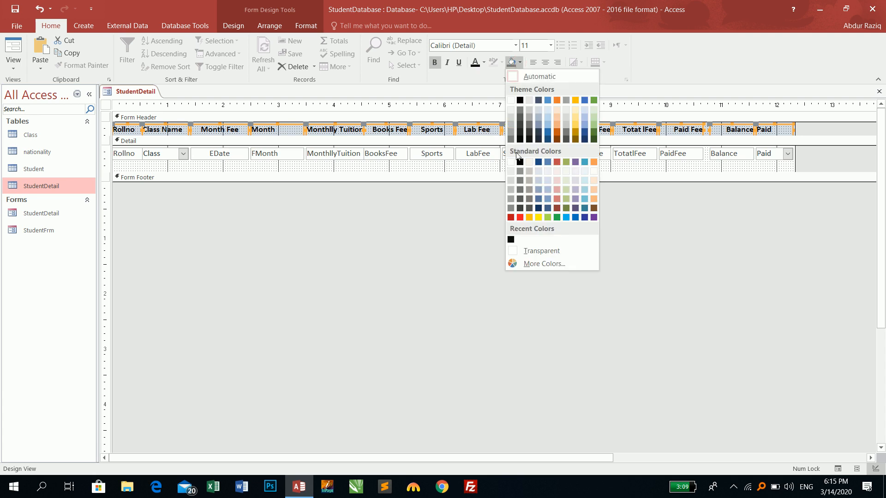
pyautogui.click(511, 101)
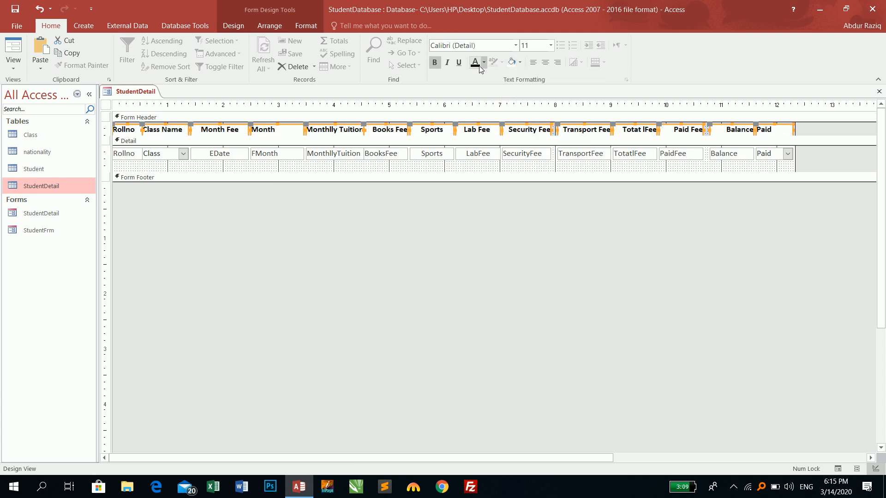
pyautogui.click(519, 63)
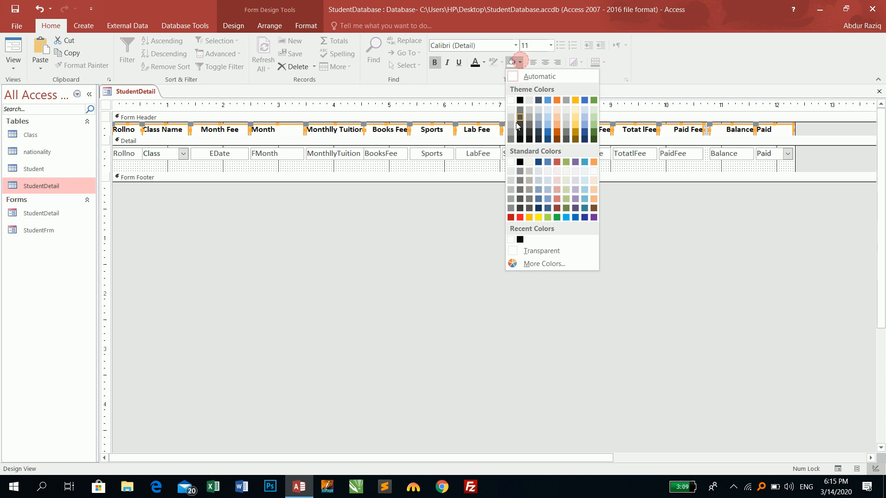
pyautogui.click(520, 161)
pyautogui.click(483, 62)
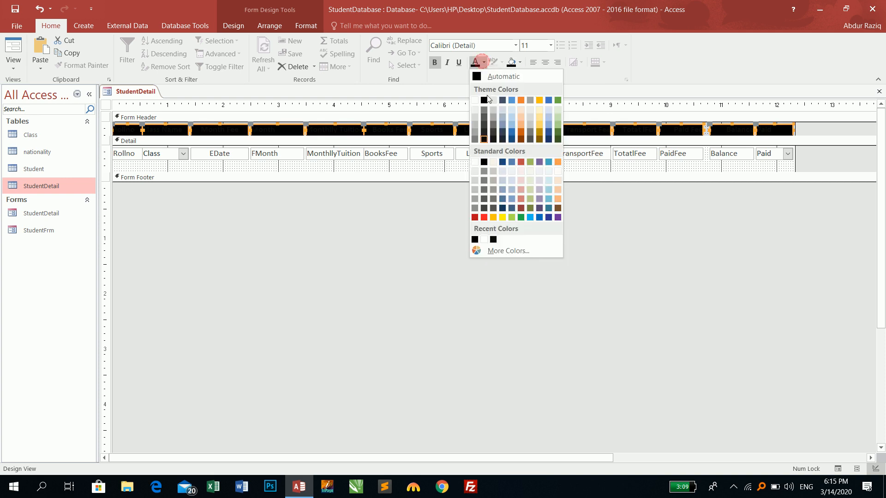
pyautogui.click(474, 161)
pyautogui.click(442, 222)
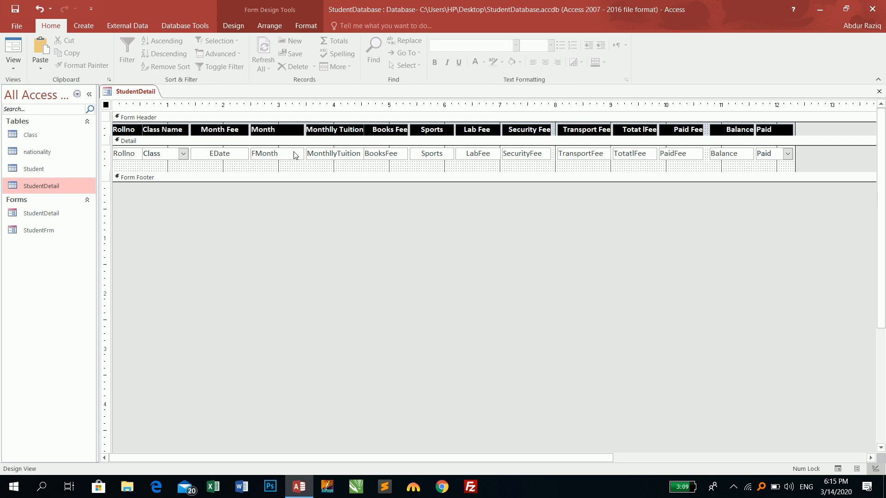
# Space all the header labels and Detail fields equally in the horizontal direction.
pyautogui.moveTo(108, 130); pyautogui.dragTo(110, 156)
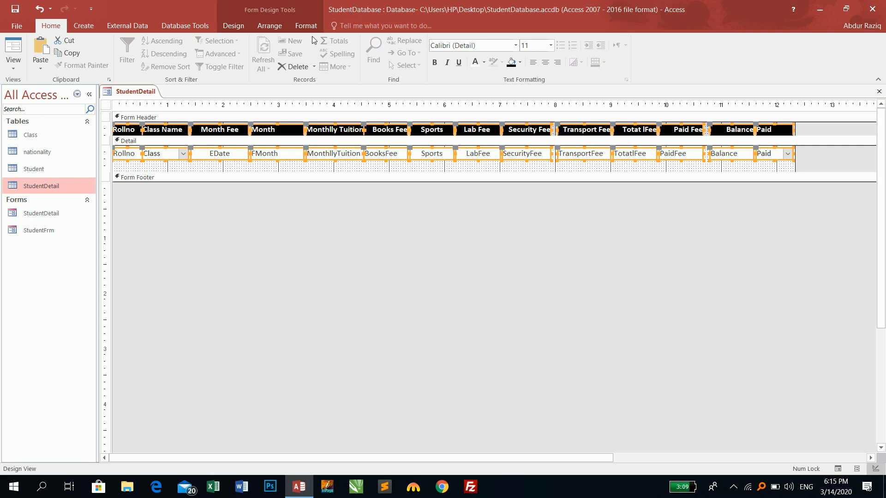
pyautogui.click(271, 26)
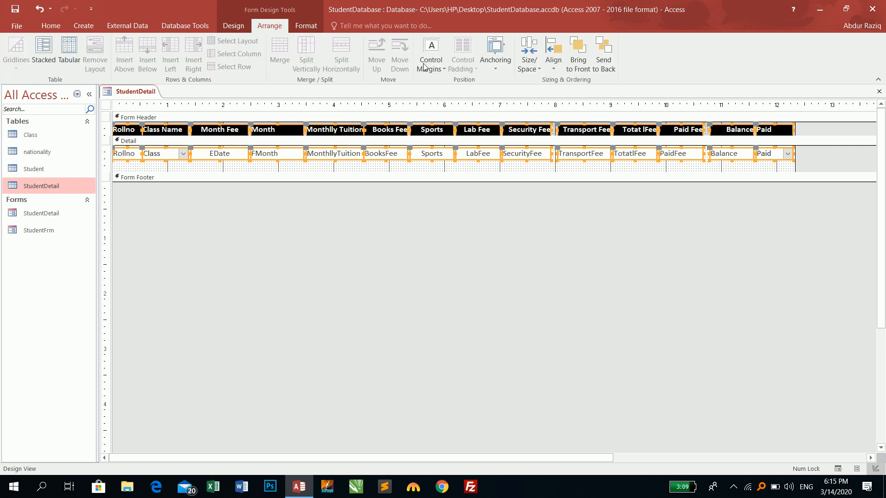
pyautogui.click(530, 72)
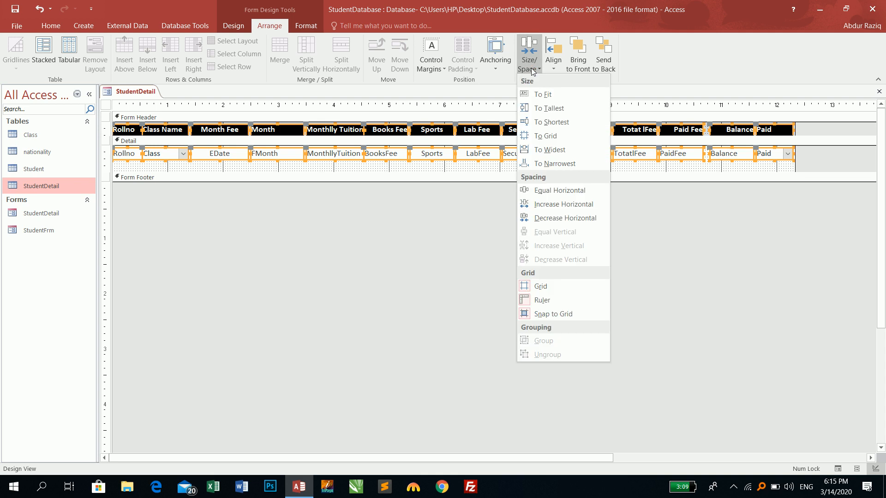
pyautogui.click(561, 193)
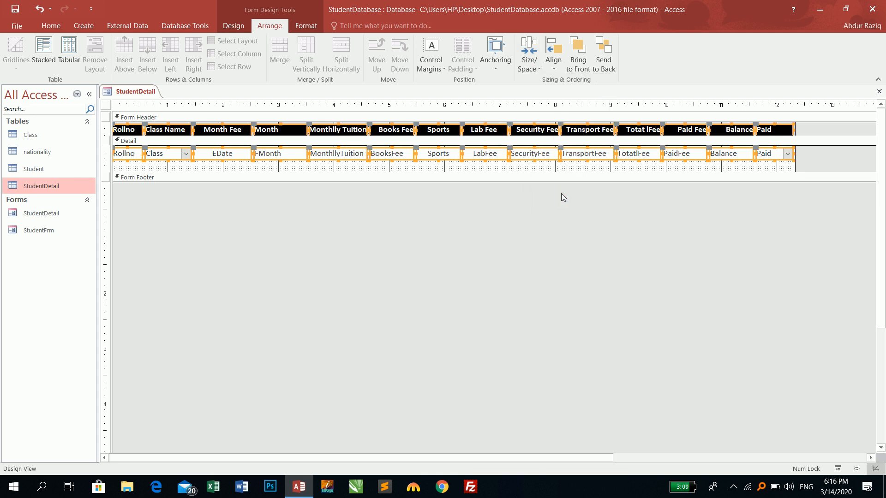
pyautogui.click(532, 70)
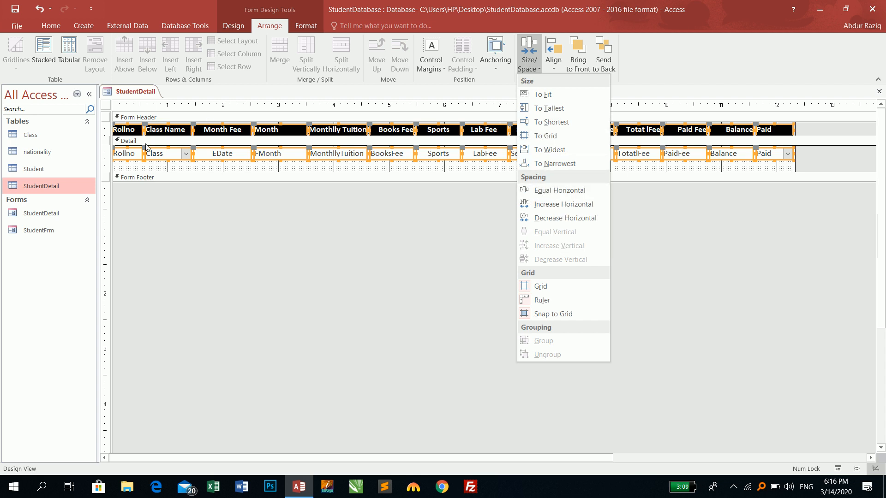
pyautogui.click(651, 235)
pyautogui.click(615, 224)
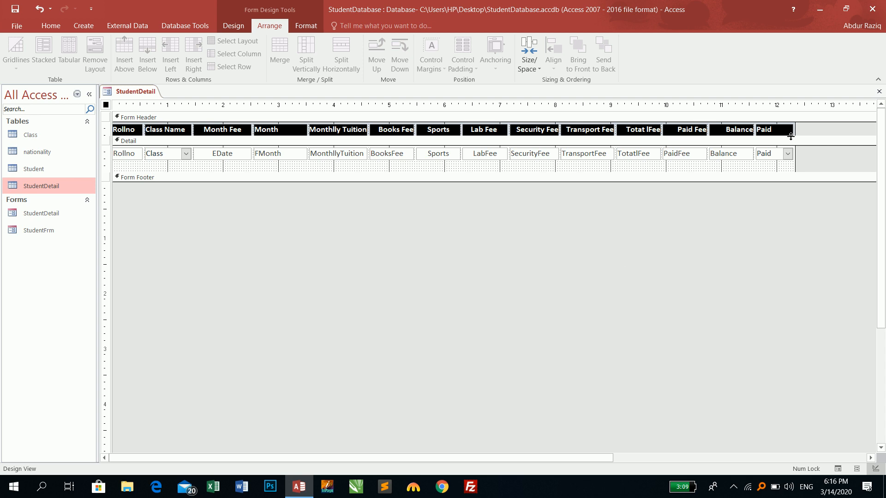
# Trim the form's width to about 12.29" at the Paid column's edge, shrink the Detail section to just below the fields, and save.
pyautogui.moveTo(799, 134); pyautogui.dragTo(792, 136)
pyautogui.moveTo(544, 172); pyautogui.dragTo(548, 155)
pyautogui.click(11, 9)
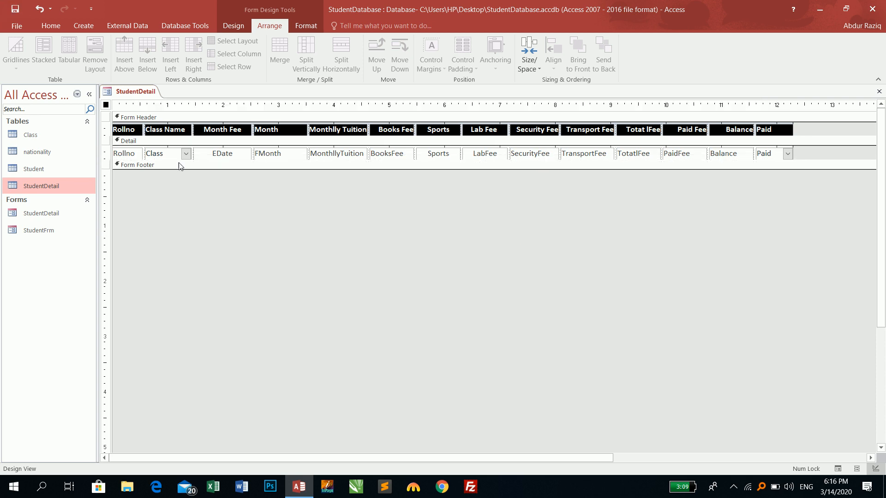
pyautogui.moveTo(179, 158)
pyautogui.mouseDown()
pyautogui.moveTo(173, 167)
pyautogui.moveTo(176, 159)
pyautogui.mouseUp()
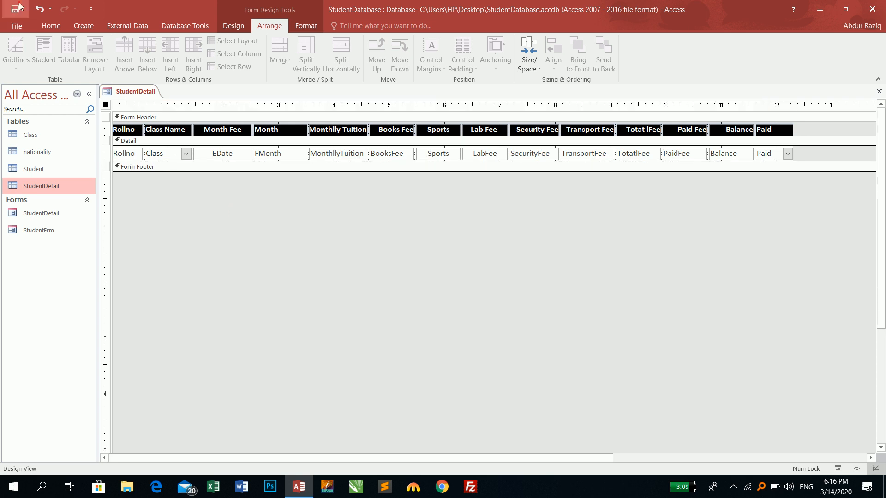
# Check the header styling and the Rollno field in Form View, and return to Design View.
pyautogui.click(48, 25)
pyautogui.click(14, 46)
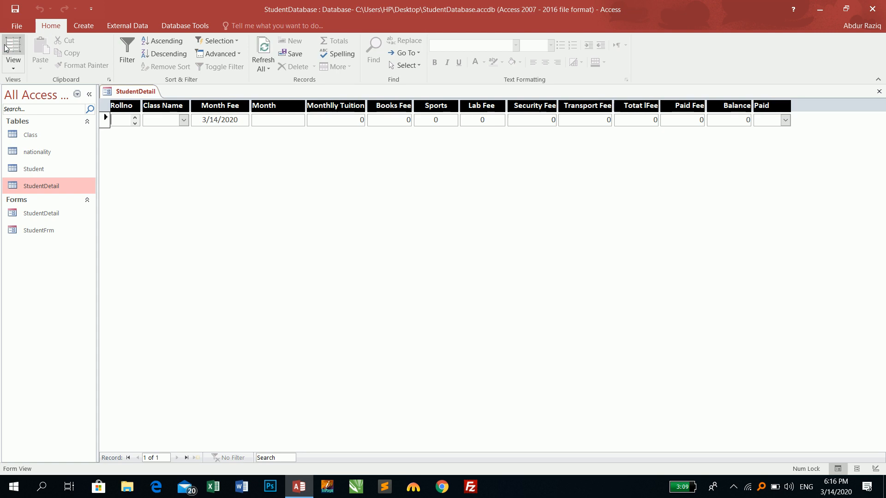
pyautogui.click(134, 122)
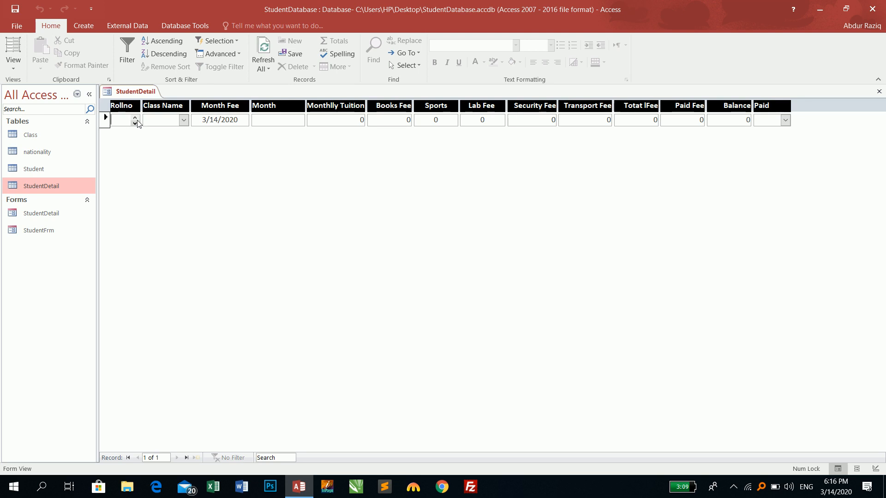
pyautogui.click(13, 67)
pyautogui.click(45, 148)
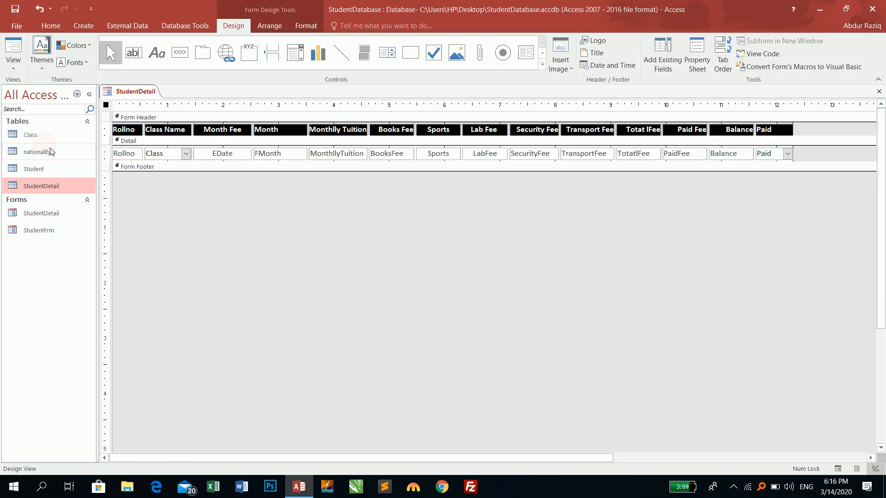
# Open the Property Sheet for the Rollno text box and examine its Data, Format and Other properties.
pyautogui.click(119, 151)
pyautogui.doubleClick(434, 320)
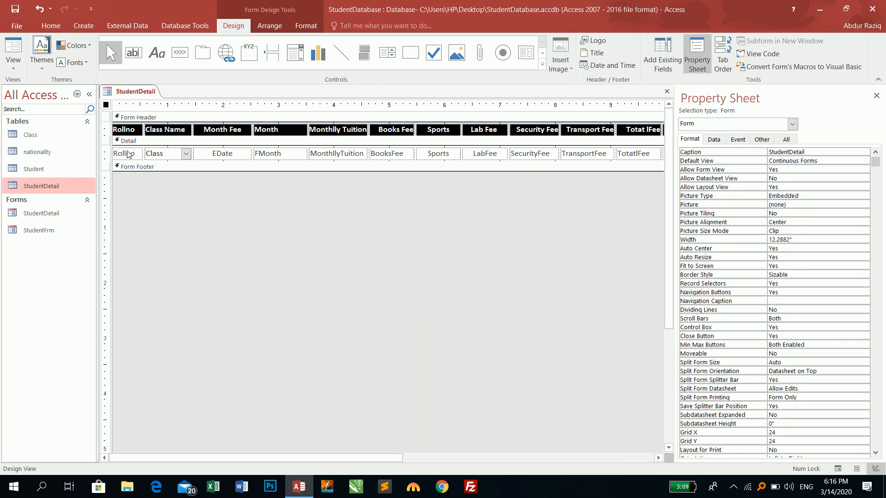
pyautogui.click(129, 154)
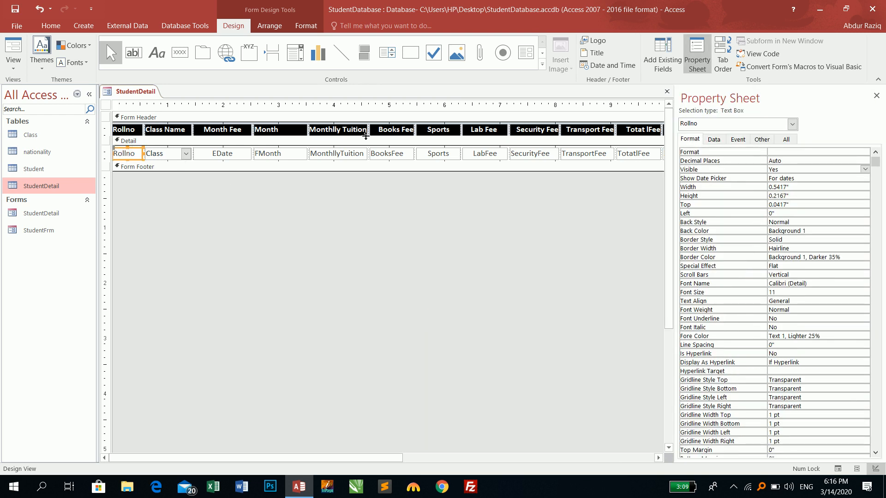
pyautogui.click(715, 139)
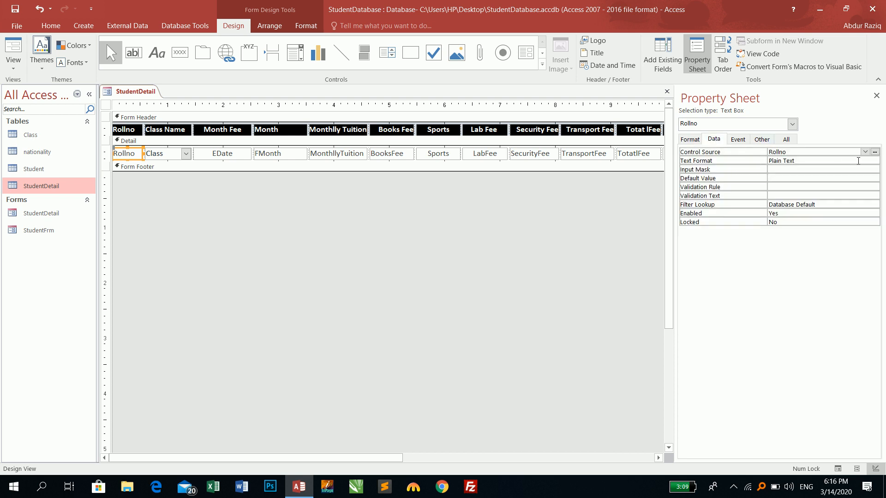
pyautogui.click(858, 161)
pyautogui.click(874, 160)
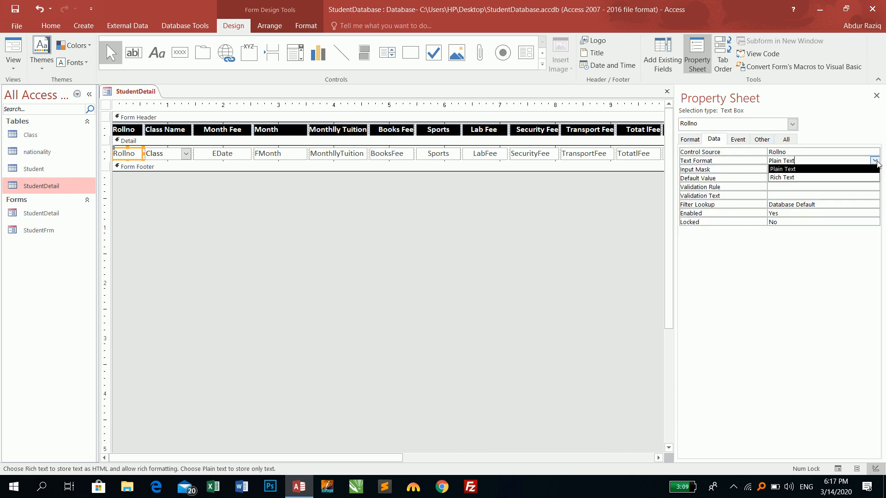
pyautogui.click(876, 162)
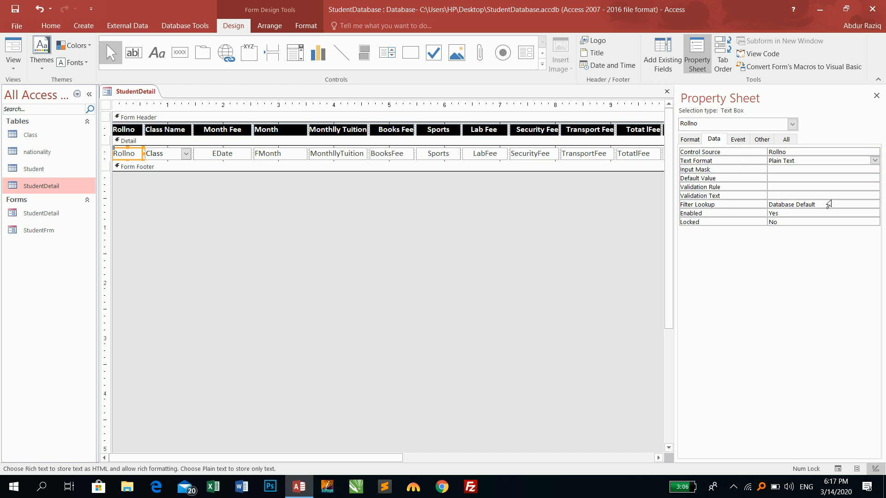
pyautogui.click(699, 139)
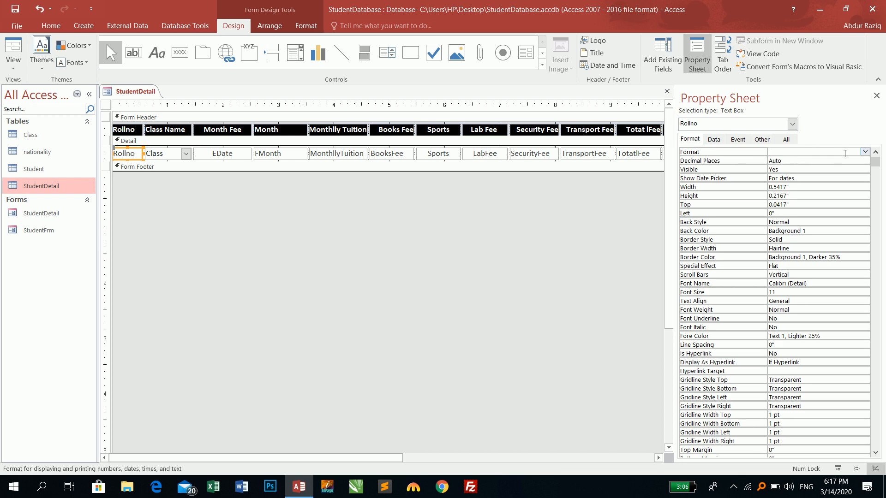
pyautogui.click(759, 140)
# Set the Rollno text box's Enter Key Behavior to Default and check the field in Form View.
pyautogui.click(794, 170)
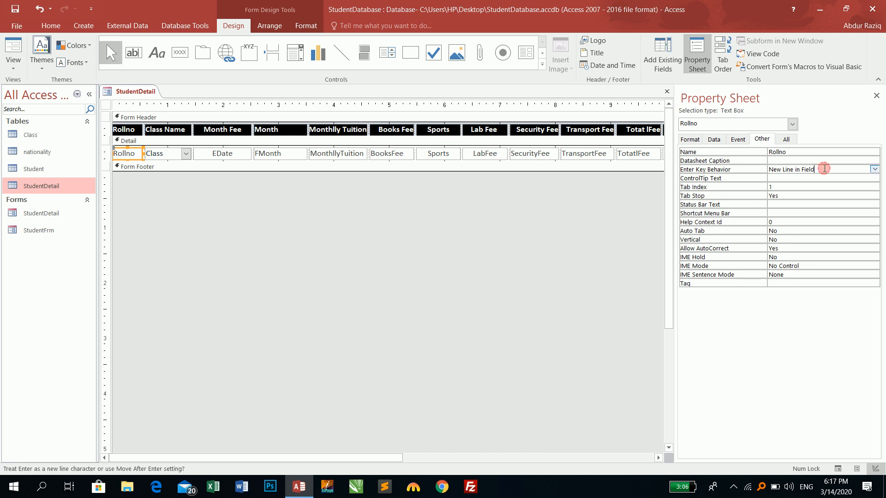
pyautogui.click(874, 170)
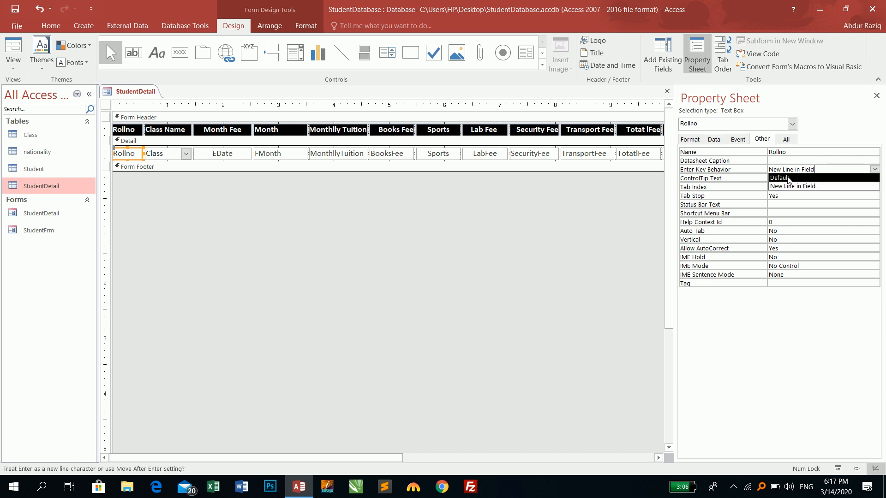
pyautogui.click(785, 179)
pyautogui.click(13, 47)
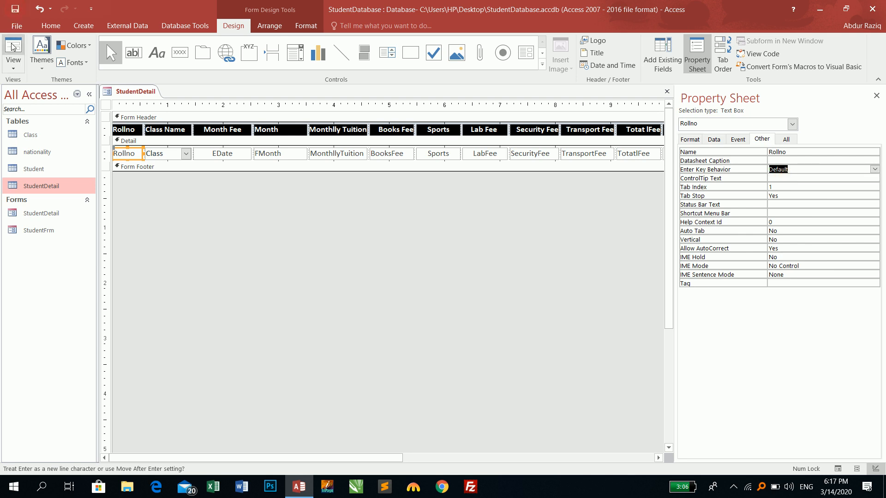
pyautogui.click(125, 123)
pyautogui.click(135, 124)
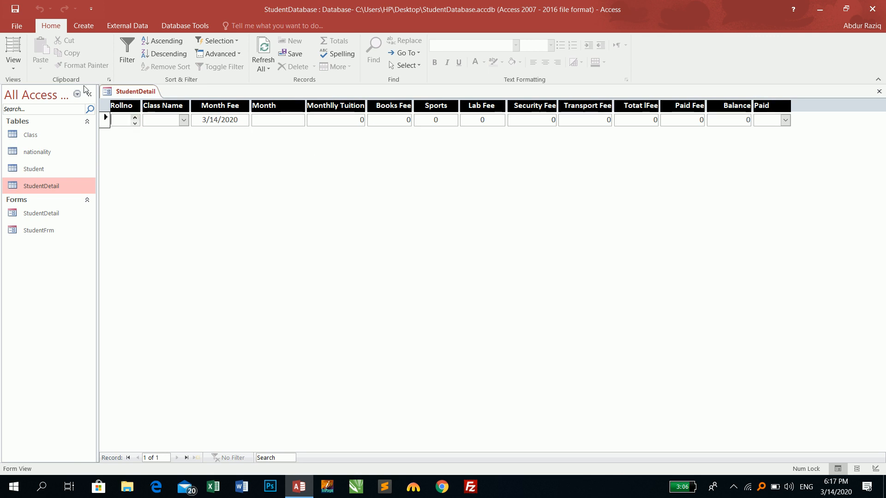
# Return to Design View and set the Rollno text box's Enter Key Behavior to New Line in Field.
pyautogui.click(13, 64)
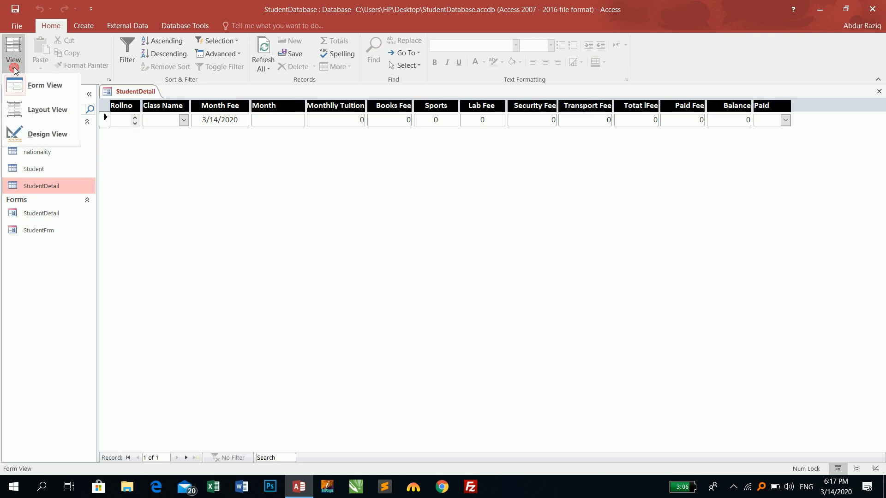
pyautogui.click(40, 141)
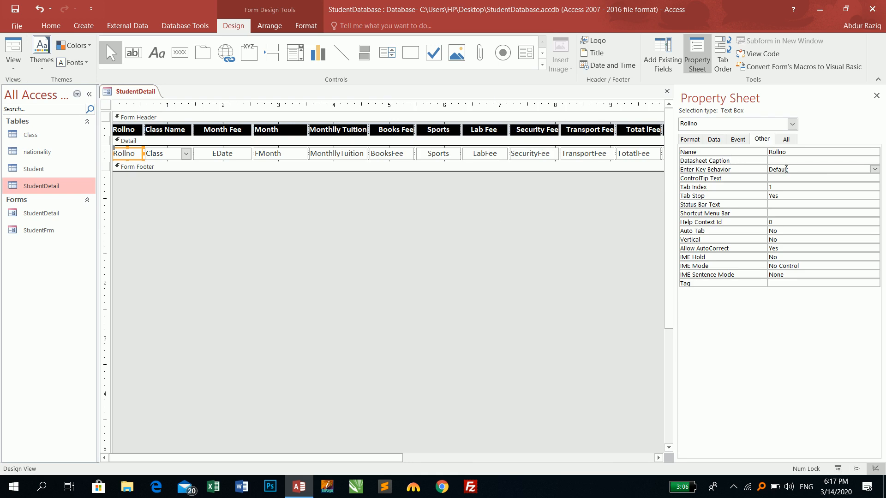
pyautogui.click(826, 169)
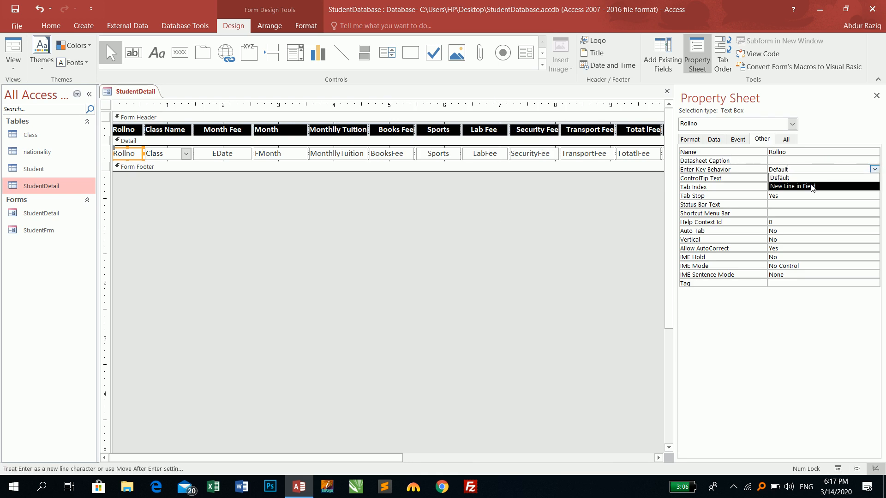
pyautogui.click(812, 186)
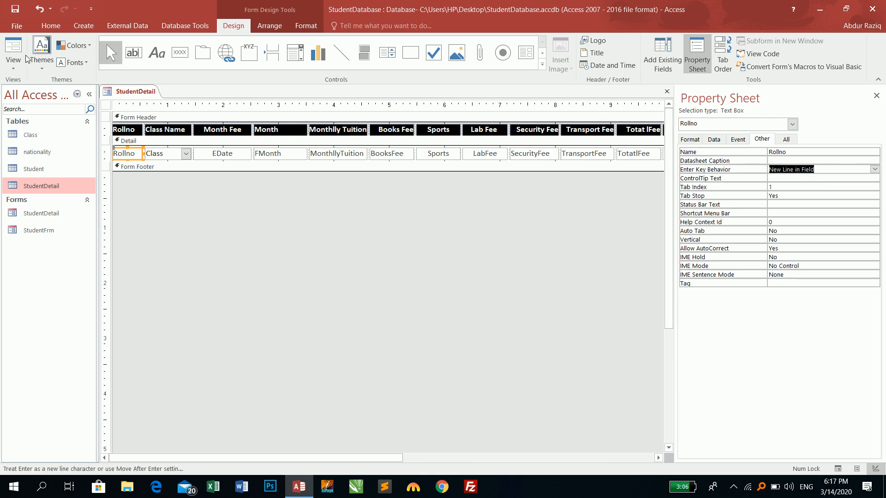
# Switch to Form View and enter 5 as the first record's Rollno, moving on to the Class Name field.
pyautogui.click(4, 37)
pyautogui.click(118, 121)
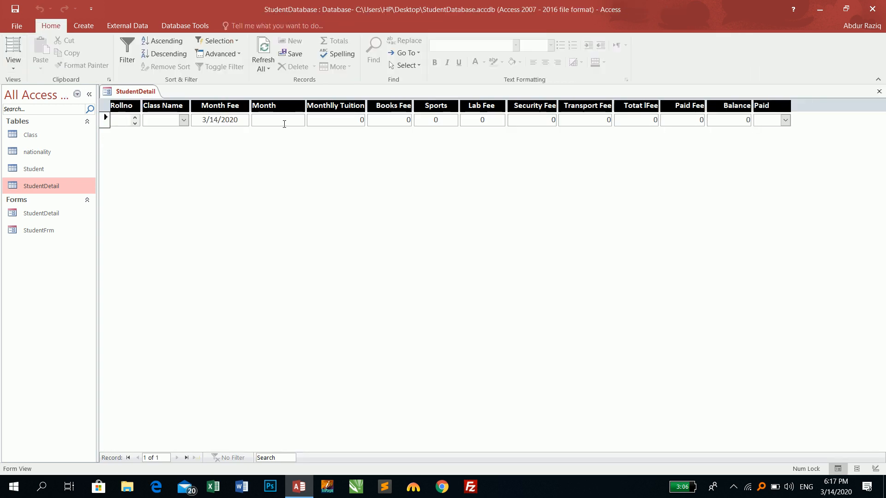
pyautogui.write('5')
pyautogui.press('BackSpace')
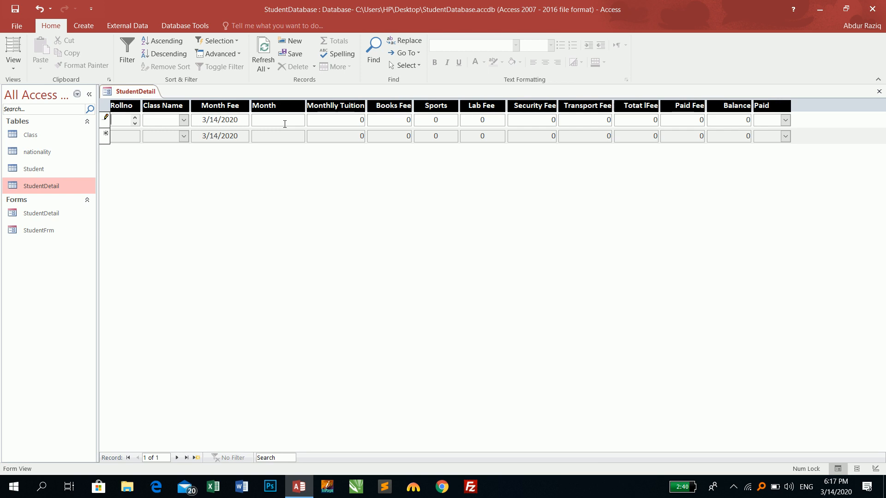
pyautogui.click(165, 122)
# In Design View, set the Rollno text box's Enter Key Behavior to Default and enter 55 as Rollno in Form View.
pyautogui.click(13, 65)
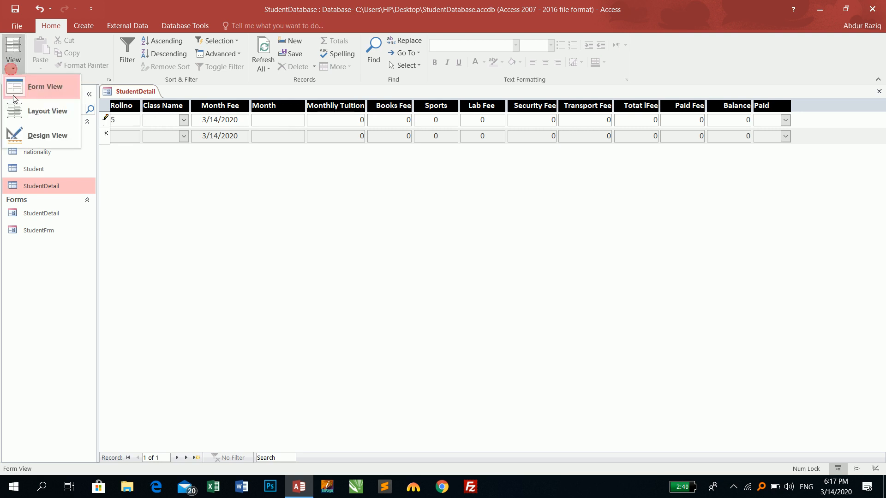
pyautogui.click(32, 135)
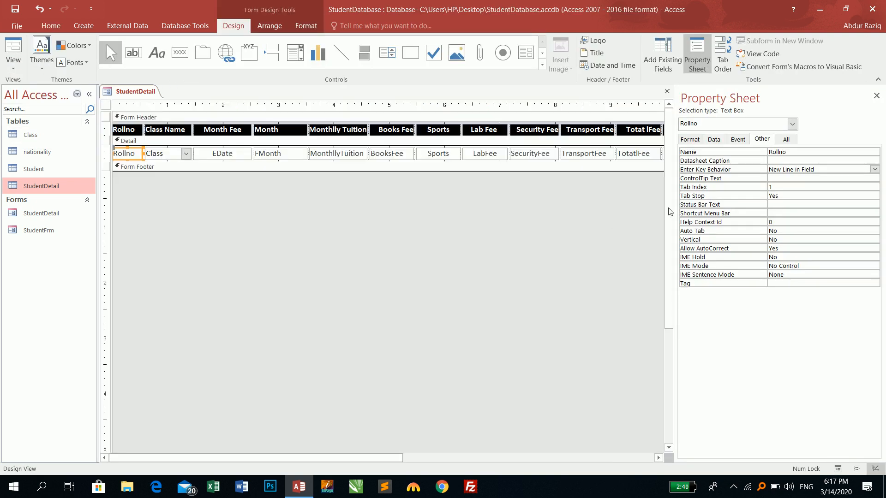
pyautogui.click(874, 170)
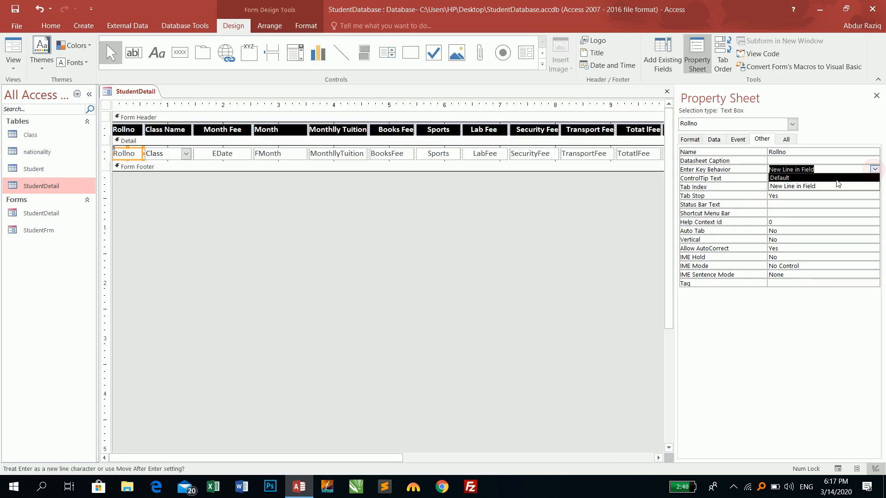
pyautogui.click(811, 178)
pyautogui.click(13, 51)
pyautogui.write('55')
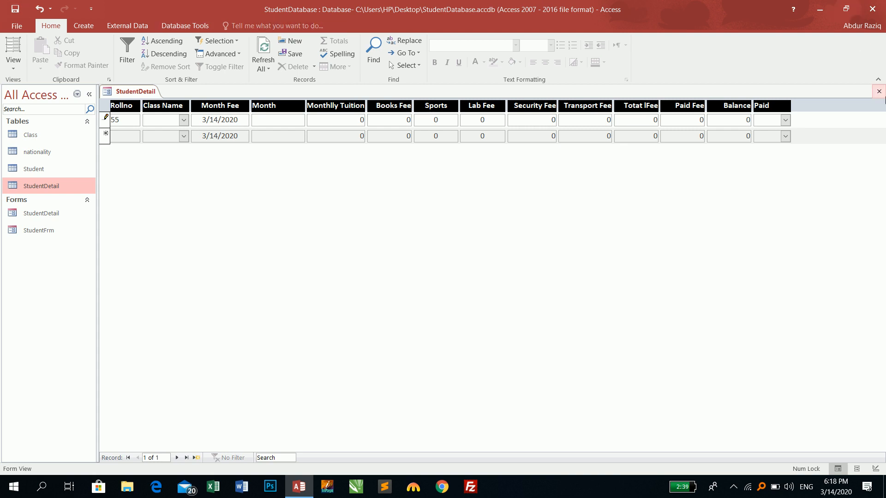
# Close the StudentDetail form and open the StudentFrm form in Design View.
pyautogui.click(884, 94)
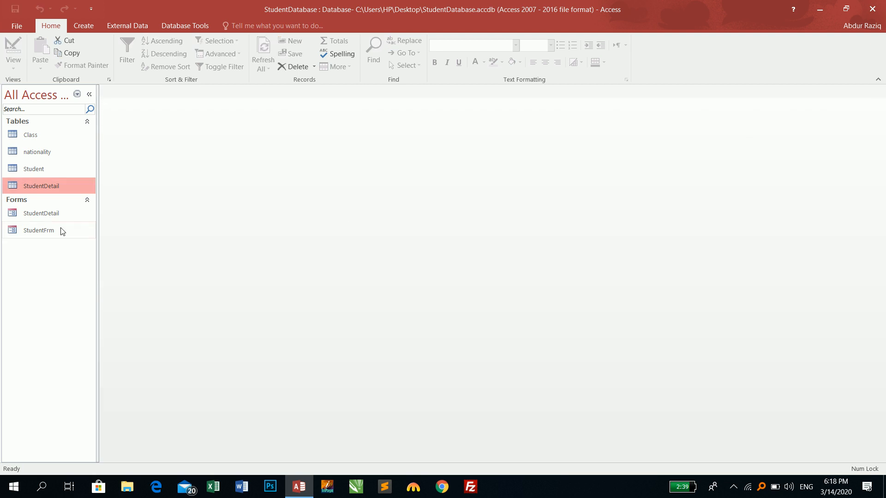
pyautogui.doubleClick(46, 234)
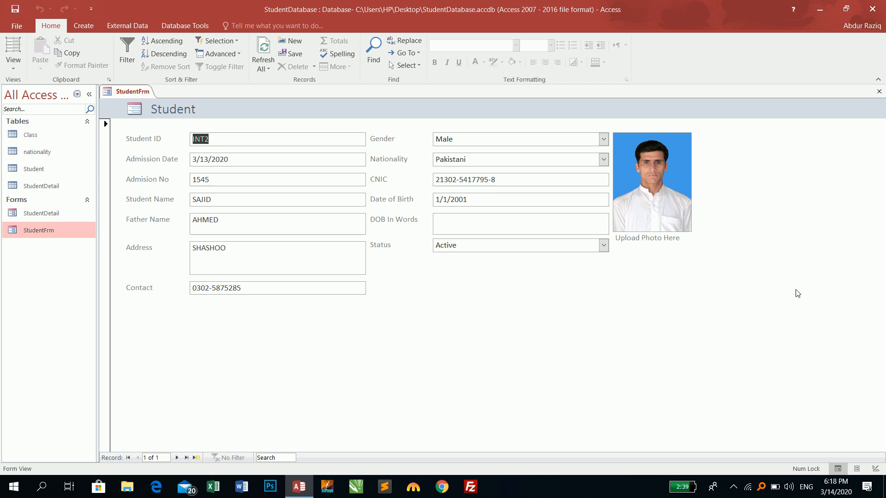
pyautogui.rightClick(780, 199)
pyautogui.click(791, 233)
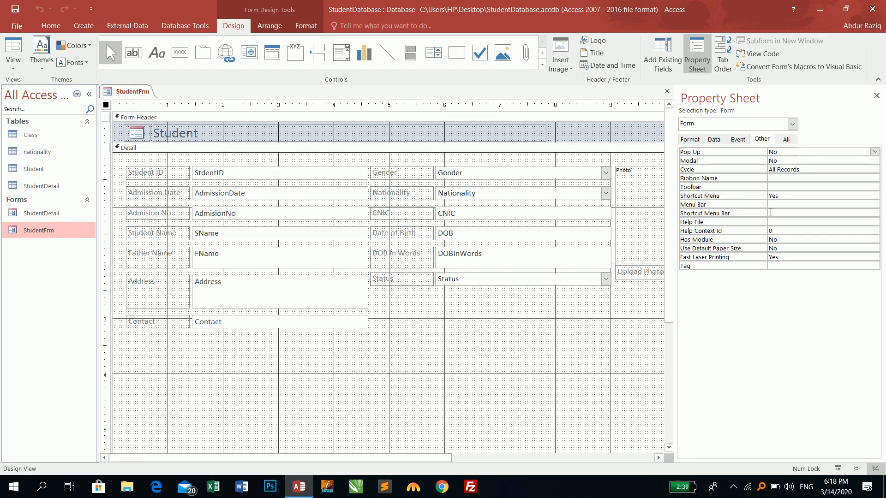
# Draw a Subform/Subreport control across the form's width in the Detail section, below the Contact field.
pyautogui.click(542, 64)
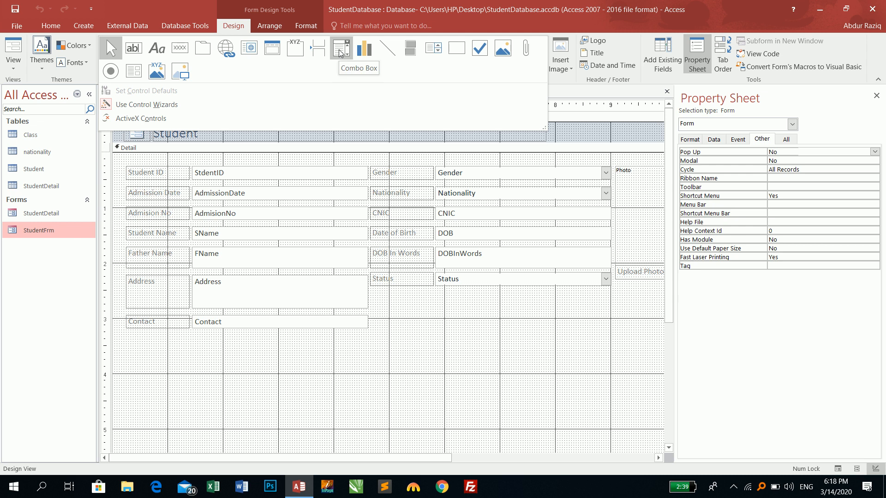
pyautogui.click(130, 75)
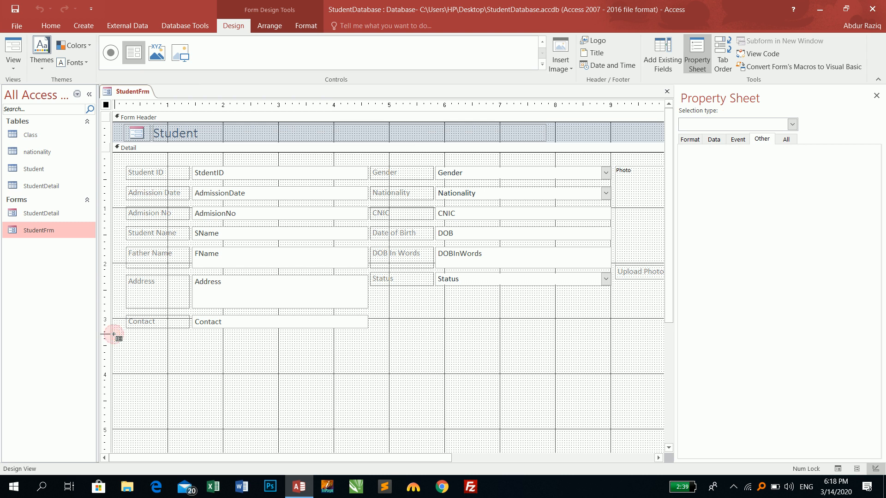
pyautogui.moveTo(115, 335); pyautogui.dragTo(656, 442)
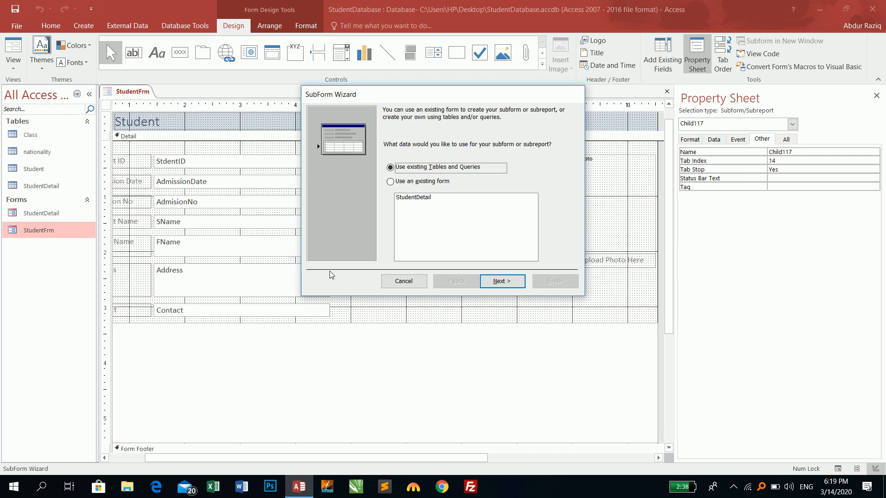
# In the SubForm Wizard, use the existing form StudentDetail as the subform's source and continue to the field linking.
pyautogui.click(418, 200)
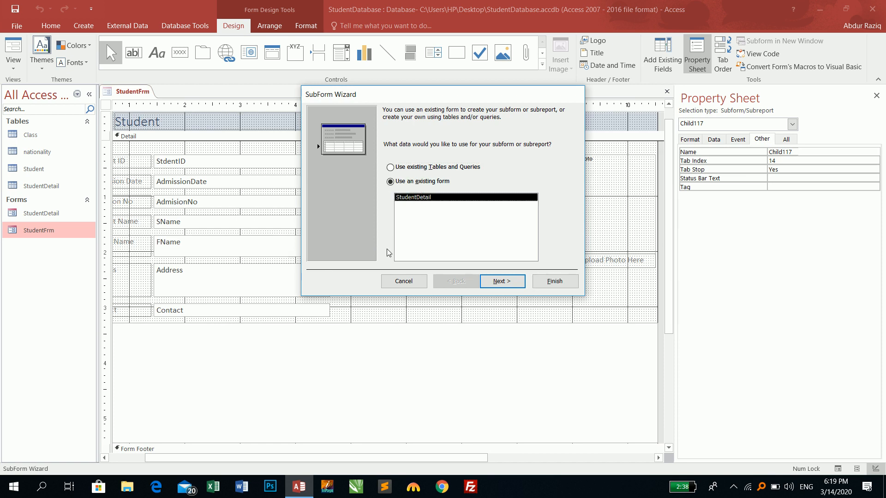
pyautogui.click(419, 168)
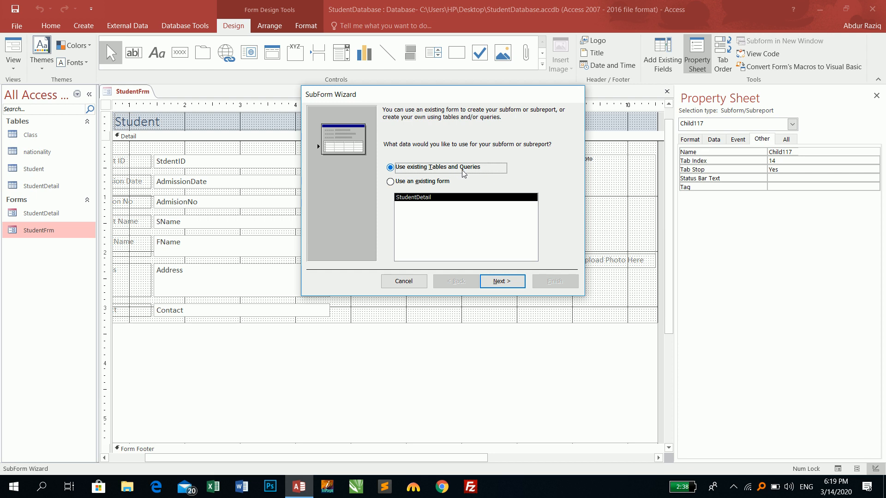
pyautogui.click(426, 186)
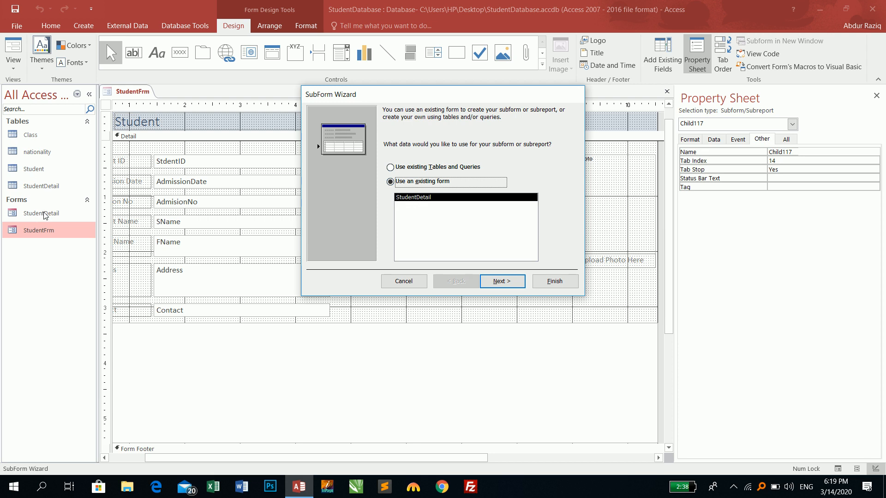
pyautogui.click(502, 281)
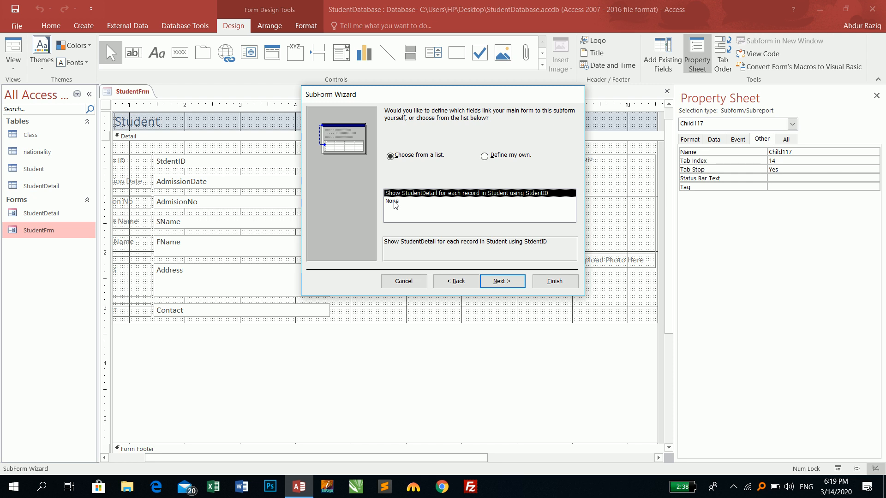
# Try defining the link manually, matching the main form's StdentID field to the subform's StudentID field.
pyautogui.click(493, 156)
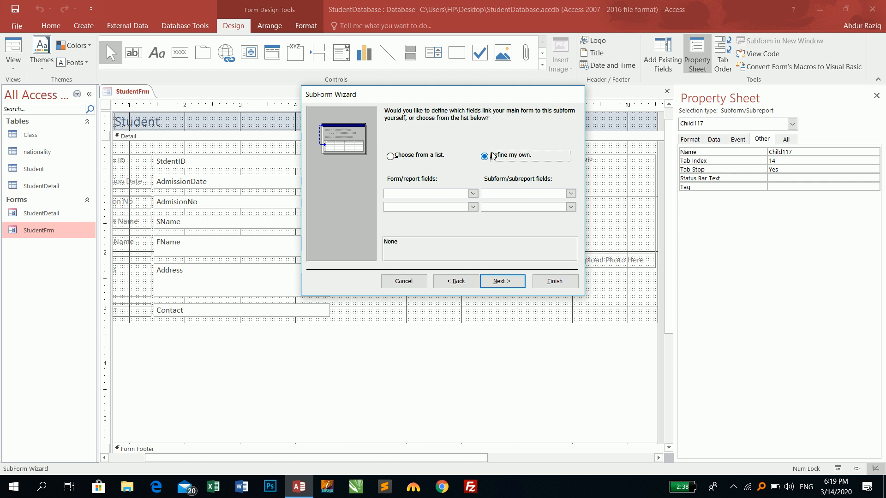
pyautogui.click(472, 193)
pyautogui.click(438, 205)
pyautogui.click(473, 193)
pyautogui.click(454, 211)
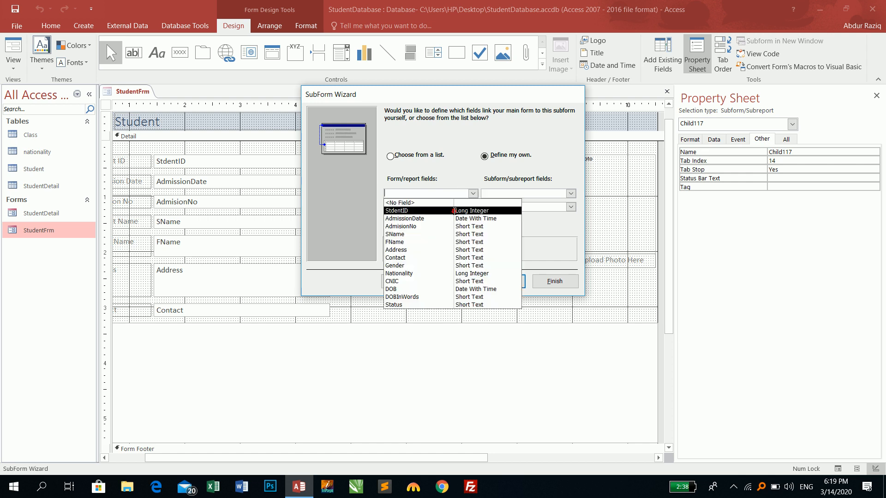
pyautogui.click(571, 194)
pyautogui.click(525, 211)
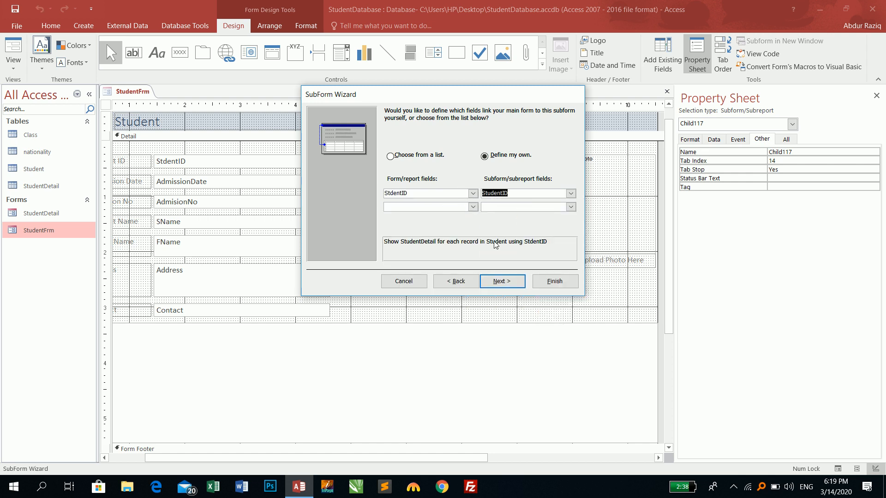
# Use the listed StdentID link, finish the subform under the name StudentDetail and show StudentFrm in Form View.
pyautogui.click(411, 157)
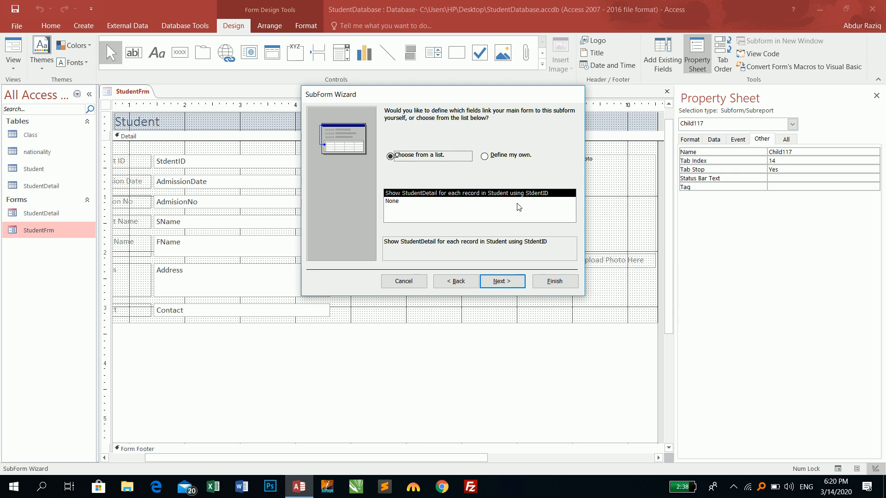
pyautogui.click(508, 282)
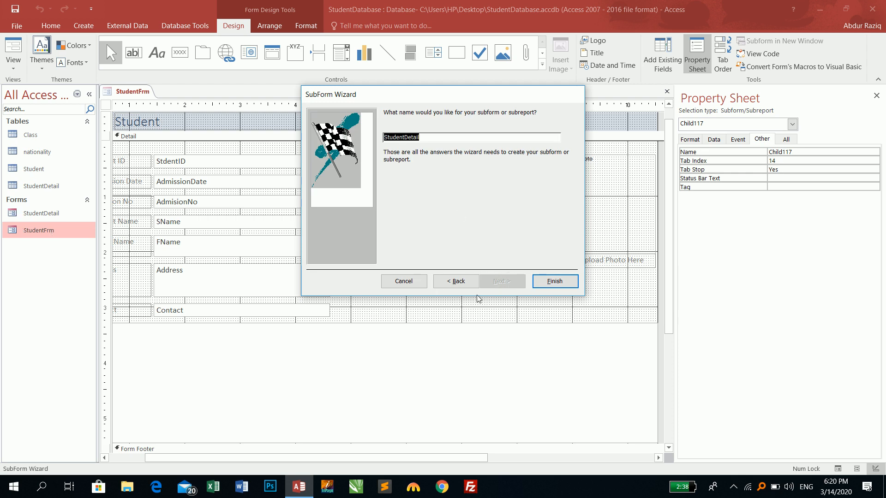
pyautogui.click(553, 281)
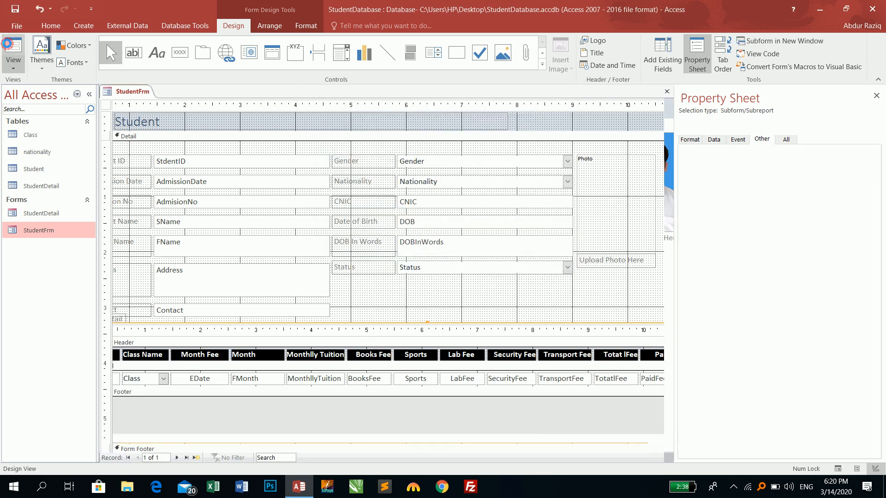
pyautogui.click(8, 46)
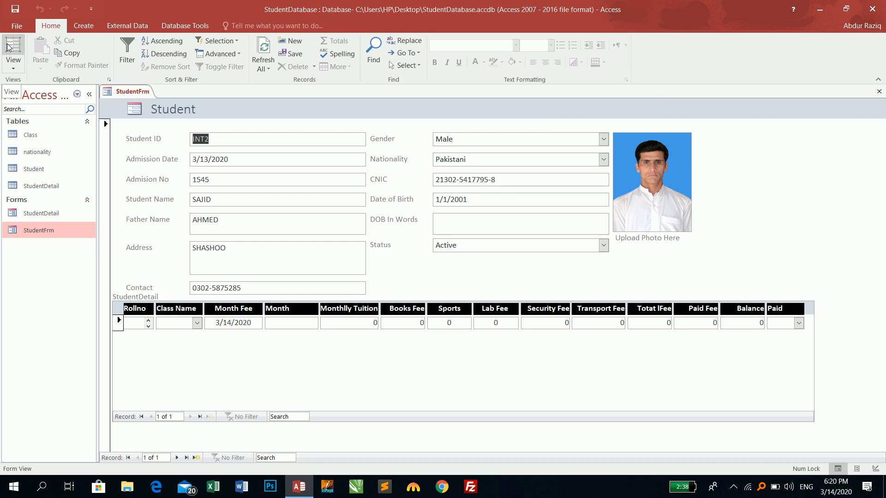
# Move through the main form's fields into the subform's first record and enter 45 as its Rollno.
pyautogui.press('Tab')
pyautogui.press('Tab')
pyautogui.press('Tab')
pyautogui.press('Tab')
pyautogui.press('Tab')
pyautogui.press('Tab')
pyautogui.press('Tab')
pyautogui.press('Tab')
pyautogui.press('Tab')
pyautogui.press('Tab')
pyautogui.press('Tab')
pyautogui.press('Tab')
pyautogui.press('Tab')
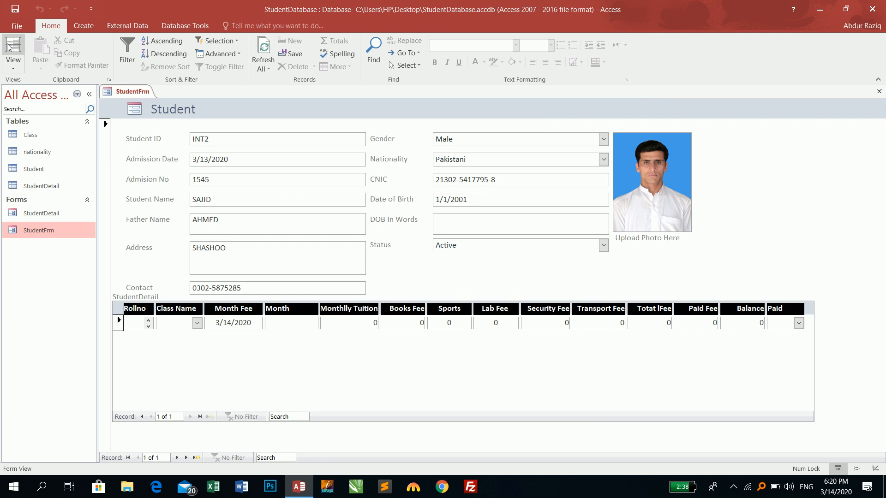
pyautogui.write('45')
pyautogui.press('Tab')
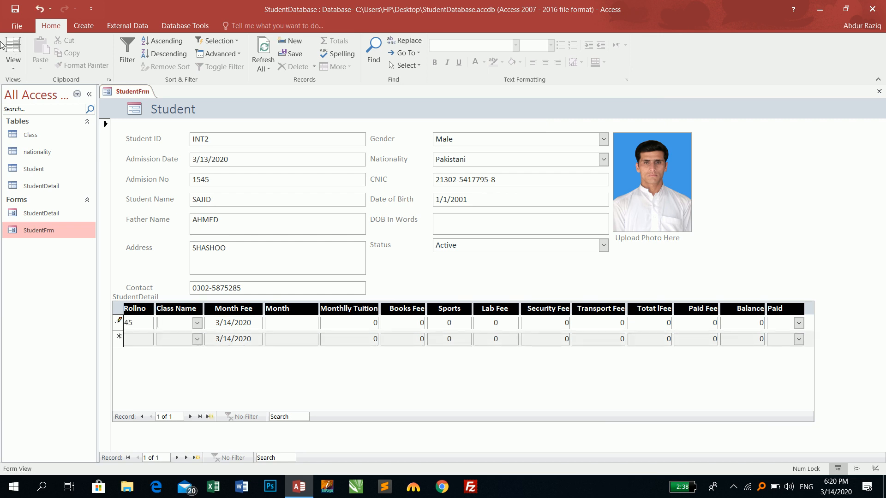
# Set the subform record's Class Name to Nursary and move past Month Fee to the Month field.
pyautogui.click(197, 323)
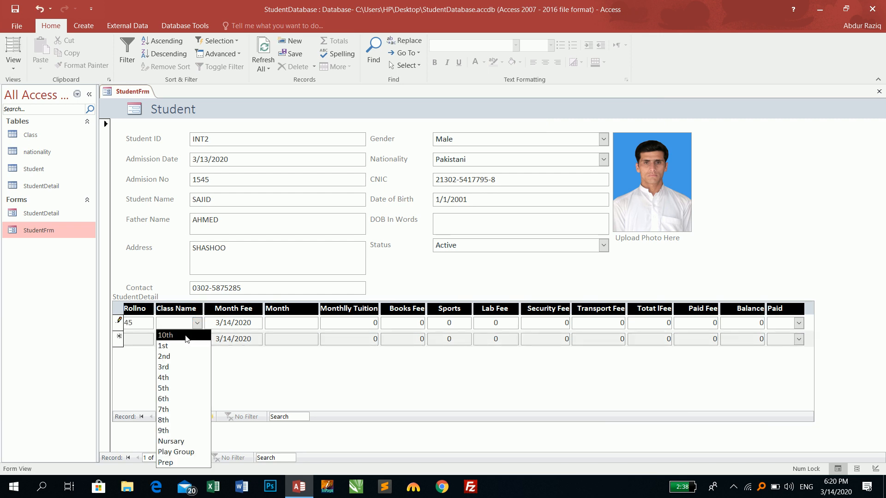
pyautogui.click(170, 443)
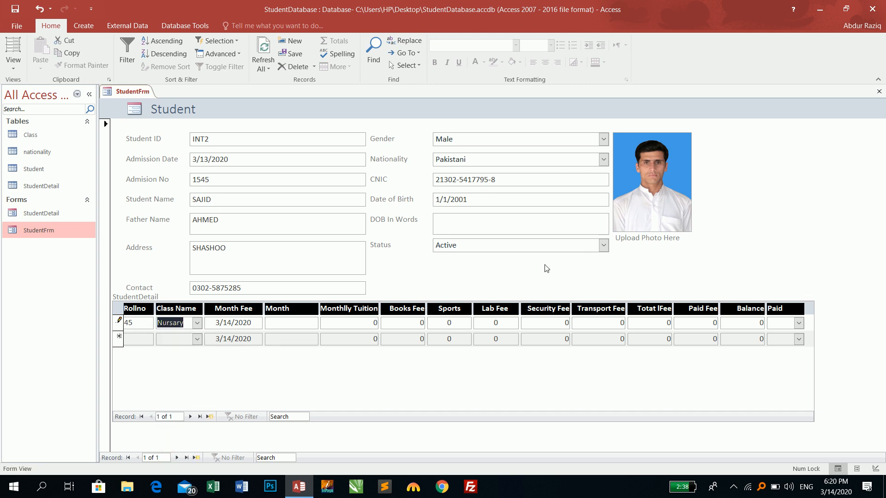
pyautogui.press('Tab')
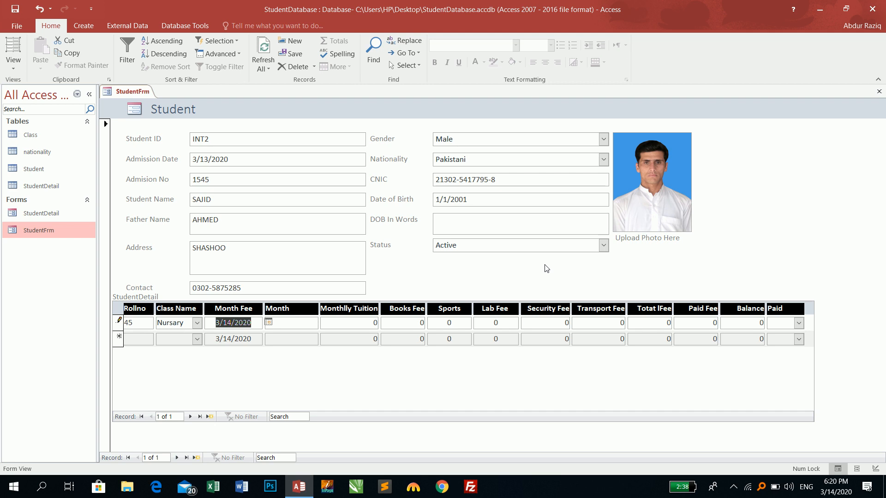
pyautogui.press('Tab')
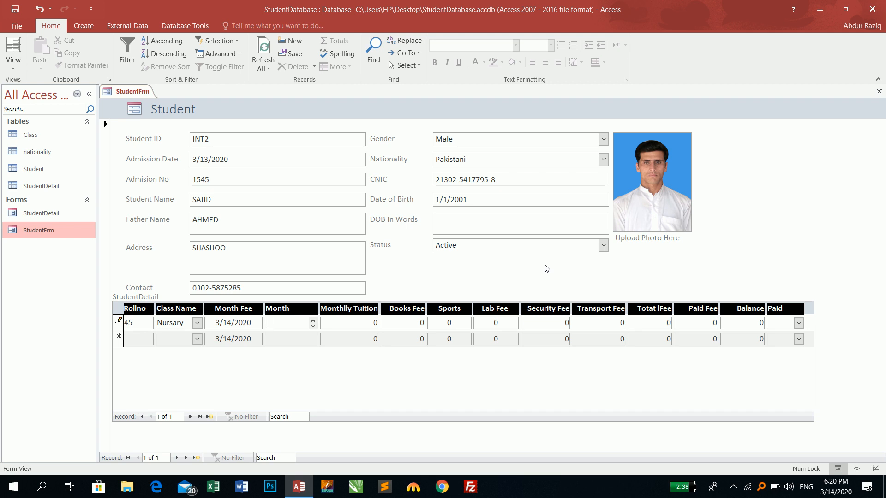
# Return to Design View and set the subform's FMonth text box's Enter Key Behavior to Default.
pyautogui.click(14, 62)
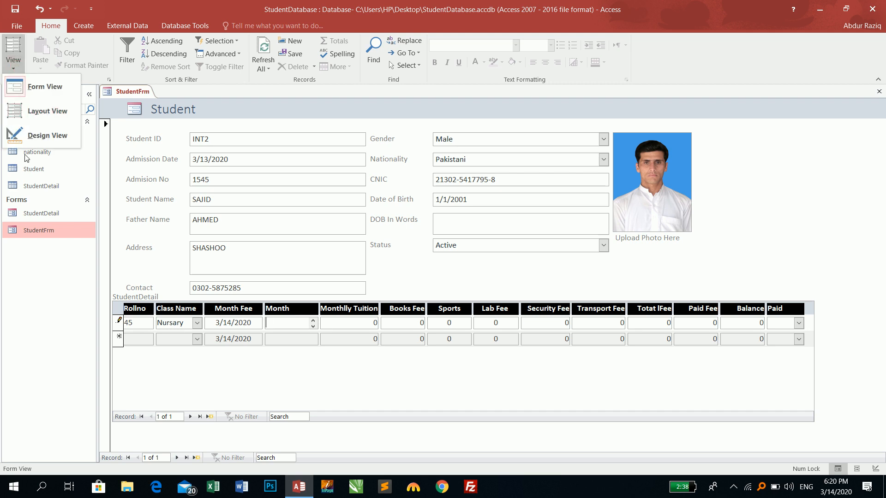
pyautogui.click(48, 135)
pyautogui.click(298, 388)
pyautogui.click(298, 388)
pyautogui.click(316, 416)
pyautogui.click(298, 390)
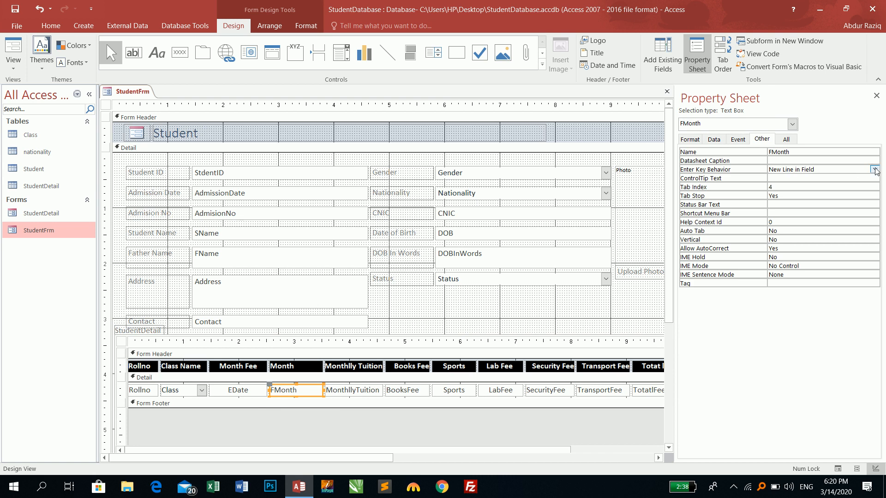
pyautogui.click(874, 169)
pyautogui.click(837, 178)
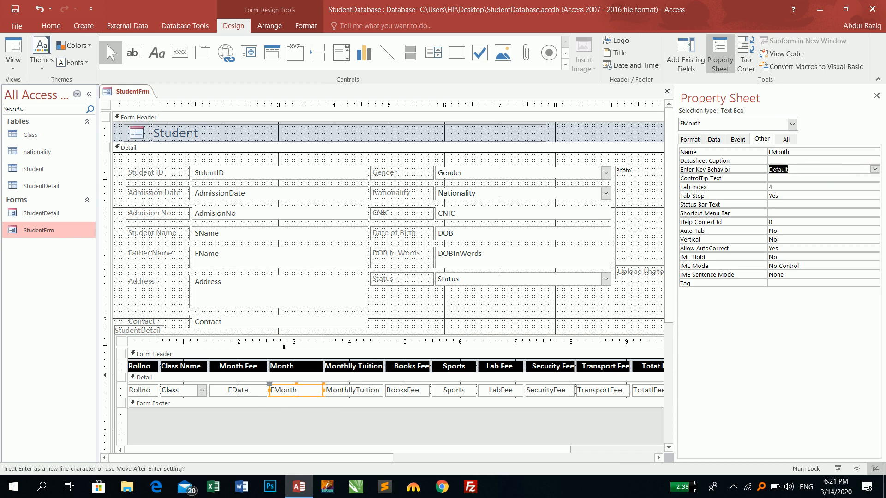
# Replace the FMonth text box's field binding with the expression =Format([edate],"mmmm") and save the form.
pyautogui.click(304, 392)
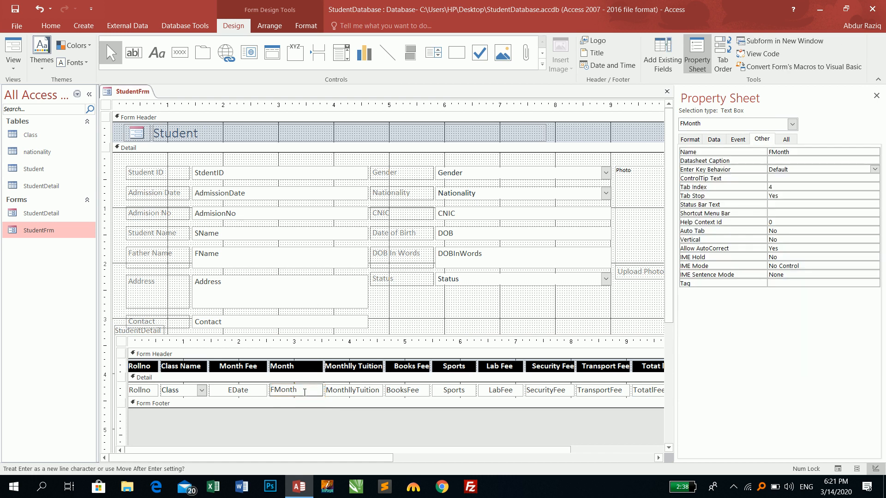
pyautogui.press('BackSpace')
pyautogui.press('BackSpace')
pyautogui.press('BackSpace')
pyautogui.press('BackSpace')
pyautogui.press('BackSpace')
pyautogui.press('BackSpace')
pyautogui.write('=f')
pyautogui.write('ormat(')
pyautogui.write('[')
pyautogui.write('edate')
pyautogui.write('],')
pyautogui.write('"mm')
pyautogui.write('mm')
pyautogui.write('")')
pyautogui.press('Return')
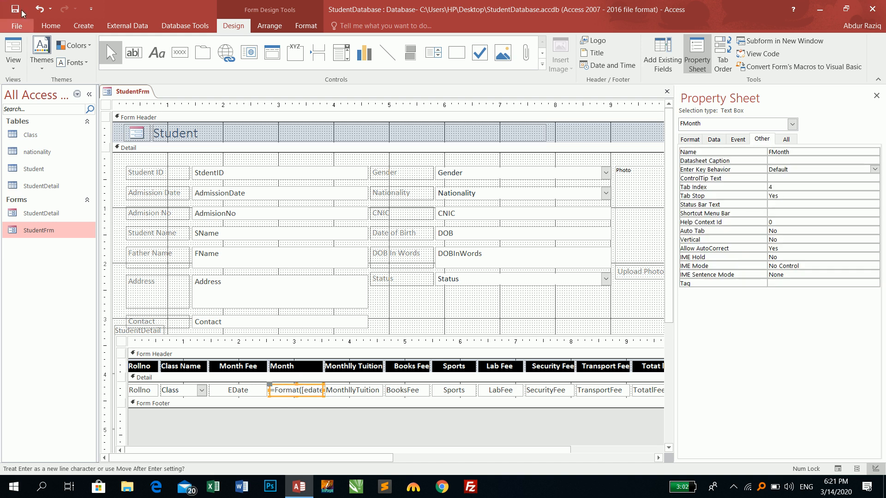
pyautogui.click(15, 8)
# Switch to Form View, set the first subform record's Month Fee date to 1/14/2020 and move on to its Month field.
pyautogui.click(10, 46)
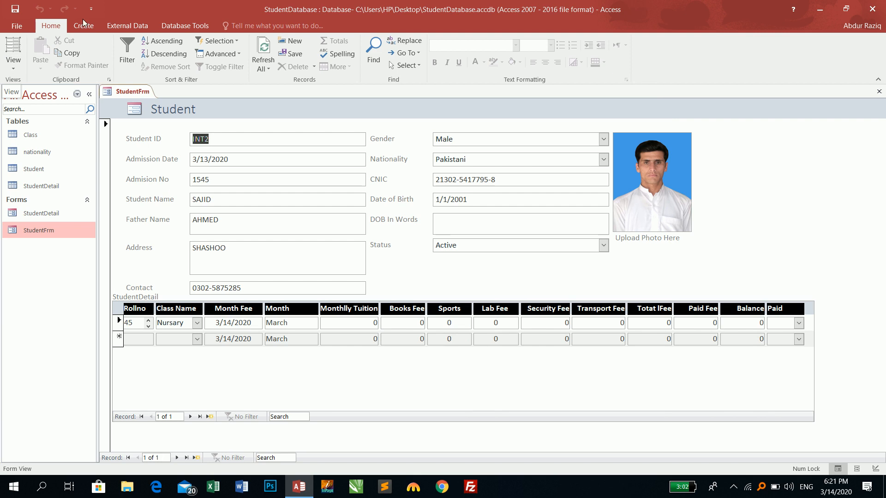
pyautogui.click(221, 323)
pyautogui.write('1')
pyautogui.press('Tab')
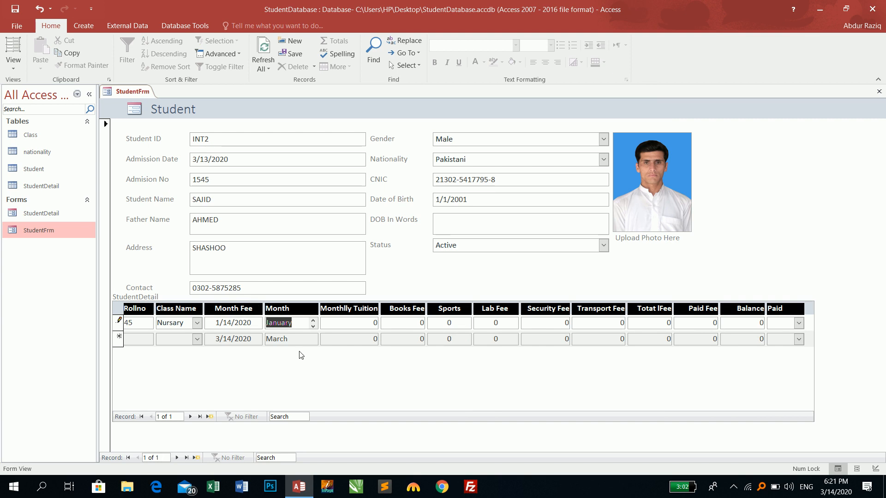
pyautogui.click(226, 324)
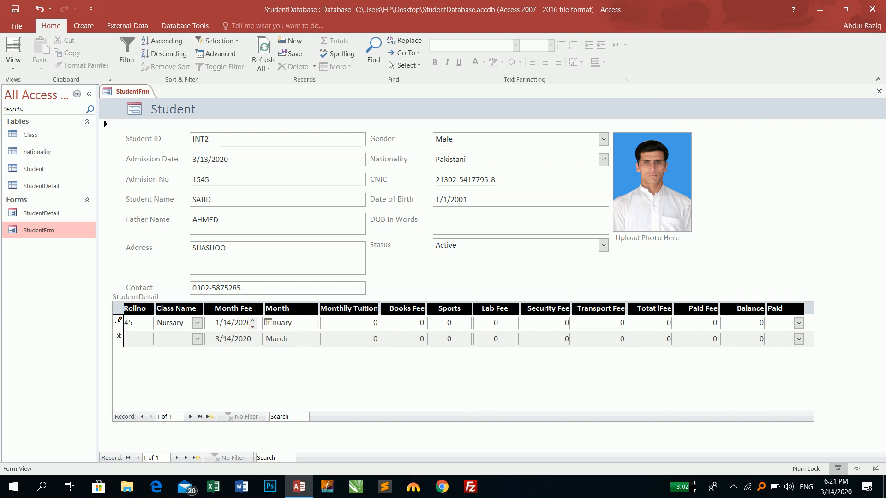
pyautogui.press('Tab')
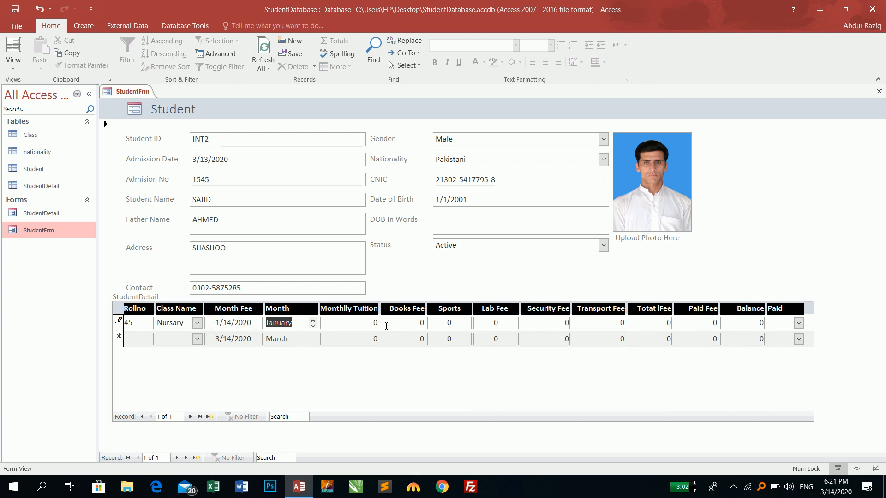
# Try to delete the month name in the subform record's Month field.
pyautogui.press('BackSpace')
pyautogui.press('BackSpace')
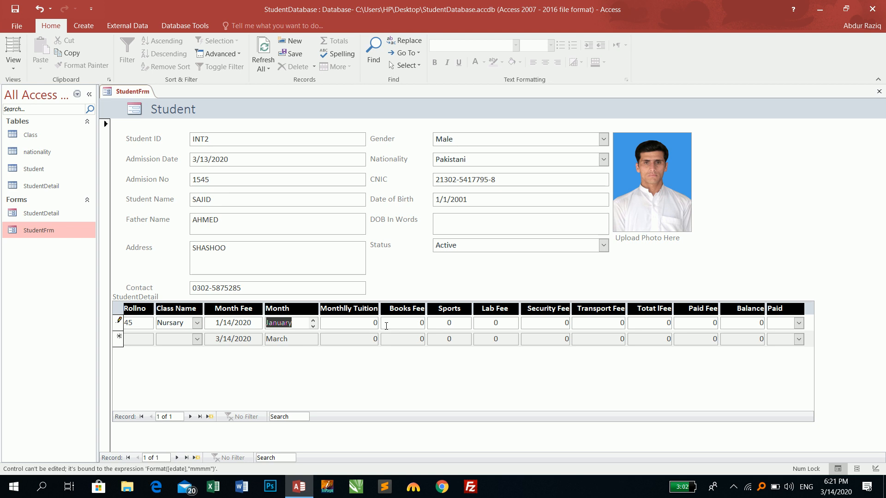
pyautogui.hotkey('shift', 'Tab')
pyautogui.press('Tab')
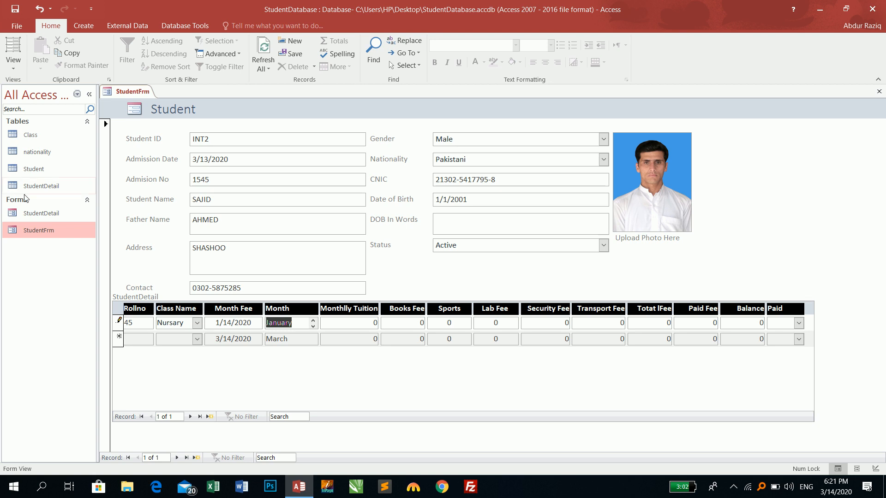
# Return to Design View, set the subform's FMonth text box to Locked Yes and Enabled No, and save the form.
pyautogui.click(12, 73)
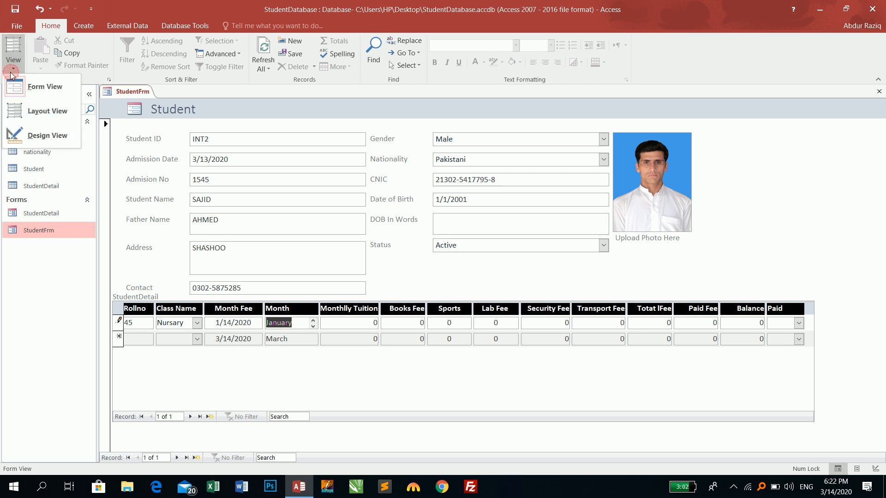
pyautogui.click(30, 138)
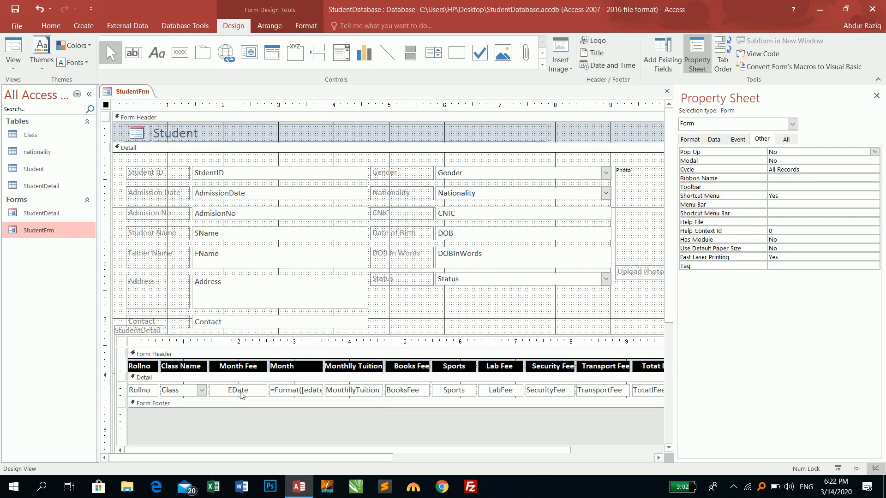
pyautogui.click(296, 393)
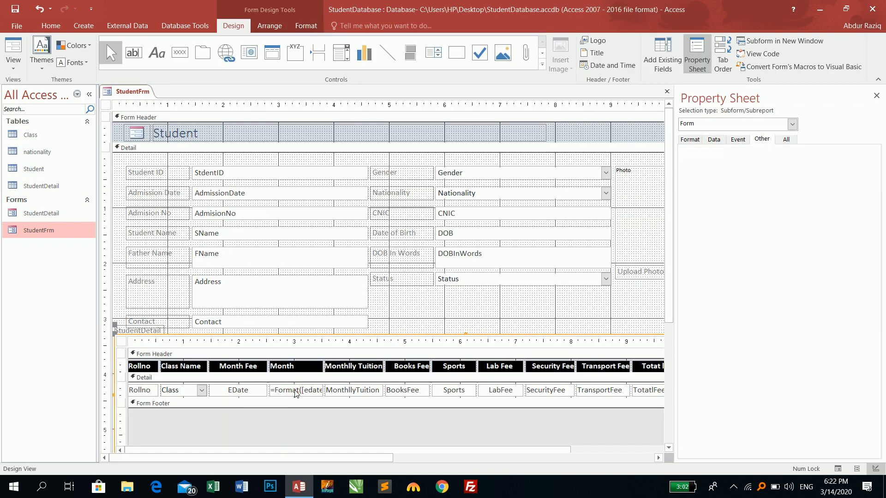
pyautogui.click(297, 393)
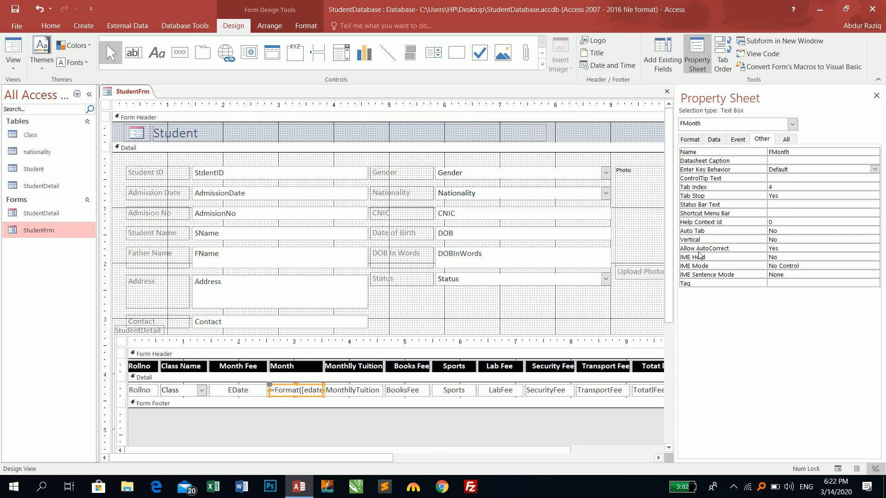
pyautogui.click(711, 139)
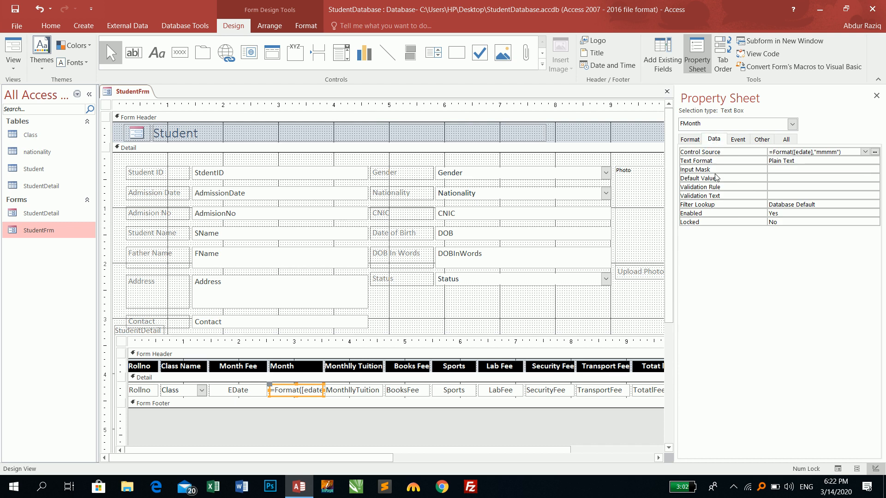
pyautogui.doubleClick(787, 221)
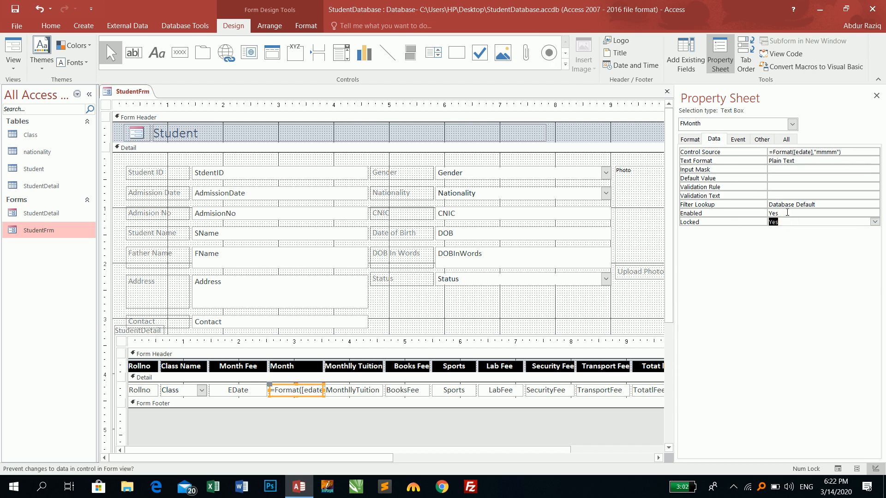
pyautogui.doubleClick(787, 213)
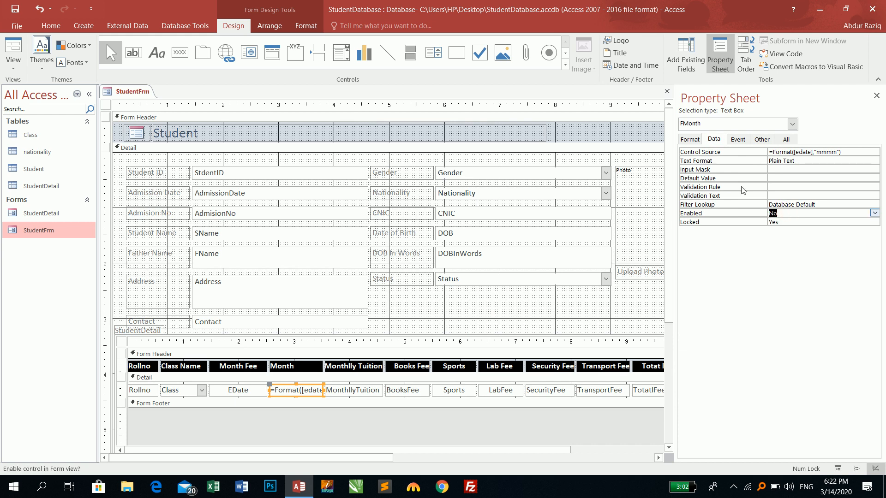
pyautogui.click(13, 10)
# Switch to Form View and move through the first subform record's fields to test whether Month can be entered.
pyautogui.click(5, 48)
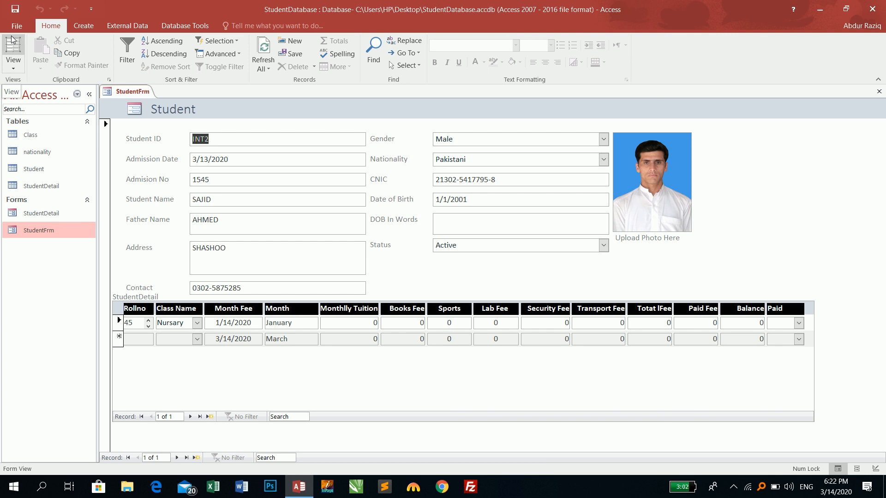
pyautogui.click(134, 323)
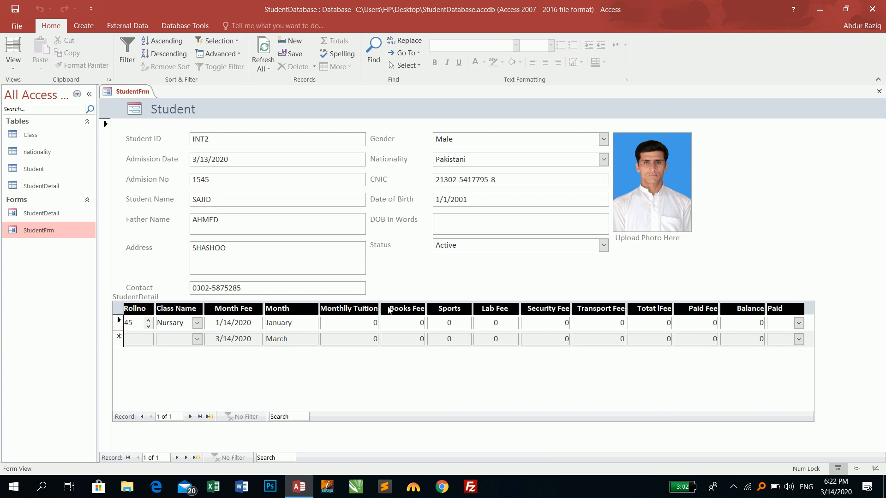
pyautogui.press('Tab')
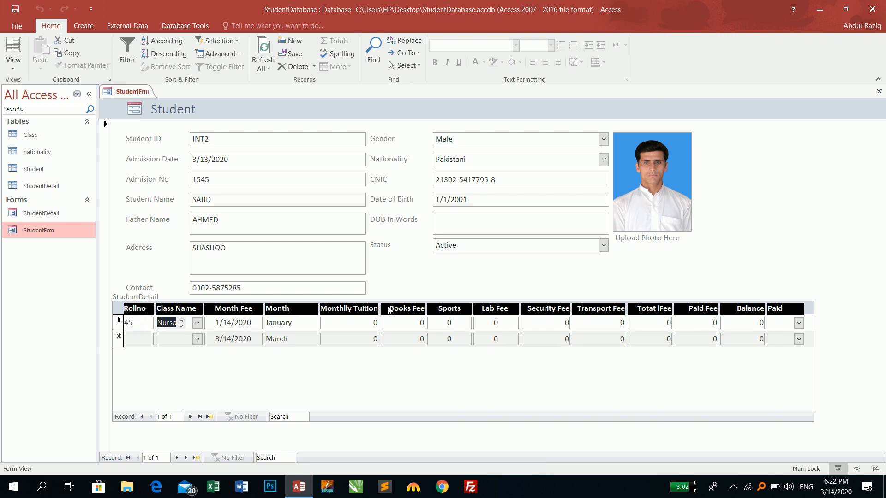
pyautogui.press('Tab')
pyautogui.press('Tab')
pyautogui.click(296, 323)
# Choose 1/1/2020 from the calendar as the first subform record's Month Fee date and move on to Monthlly Tuition.
pyautogui.click(221, 322)
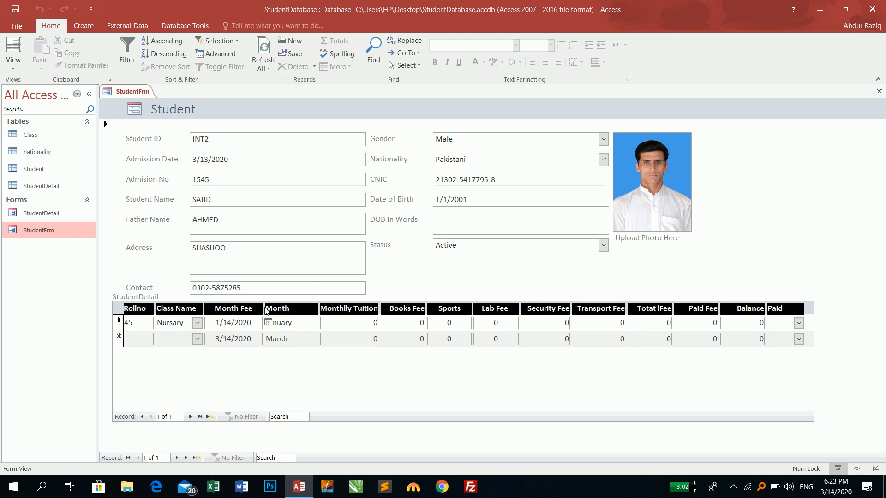
pyautogui.click(268, 321)
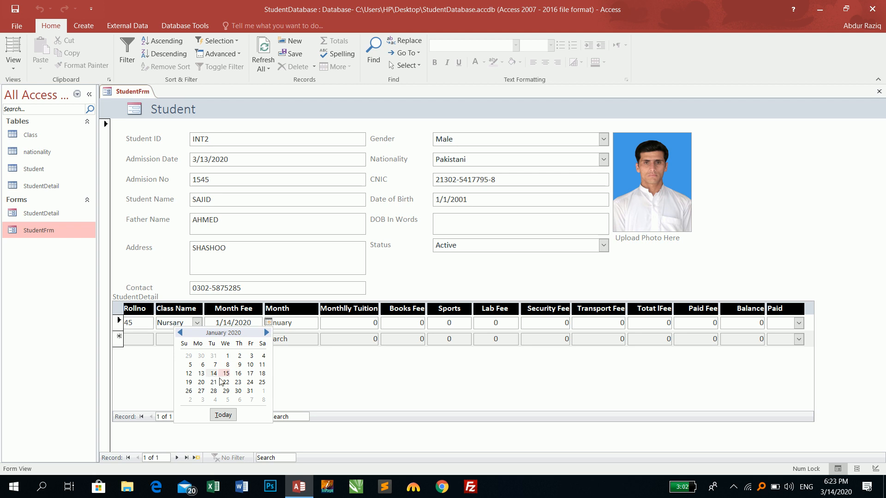
pyautogui.click(228, 356)
pyautogui.press('Tab')
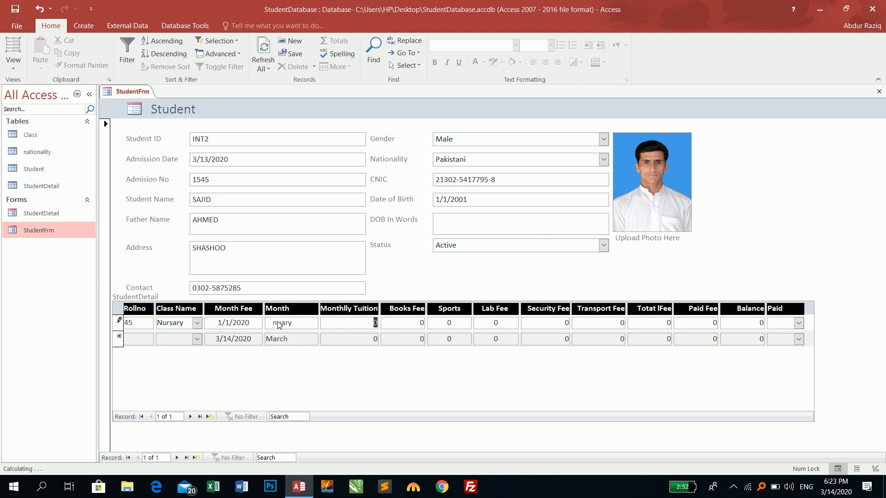
pyautogui.click(256, 322)
pyautogui.click(341, 323)
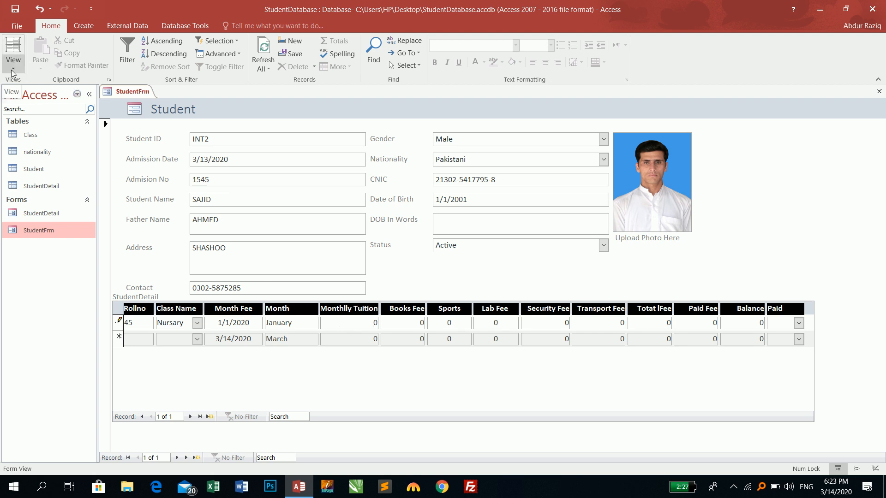
# Try to set the subform record's Month Fee to the future date 4/1/2020 from the calendar, and dismiss the message.
pyautogui.click(230, 323)
pyautogui.click(268, 322)
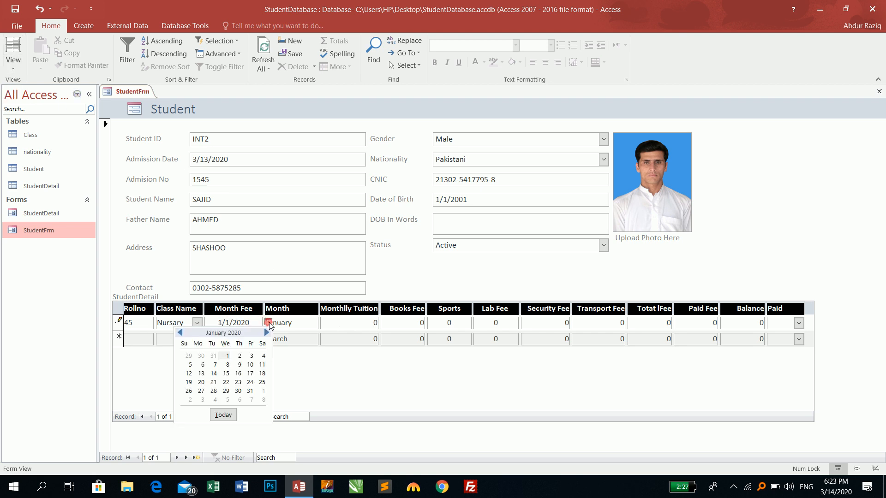
pyautogui.click(268, 332)
pyautogui.click(268, 333)
pyautogui.click(268, 333)
pyautogui.click(227, 355)
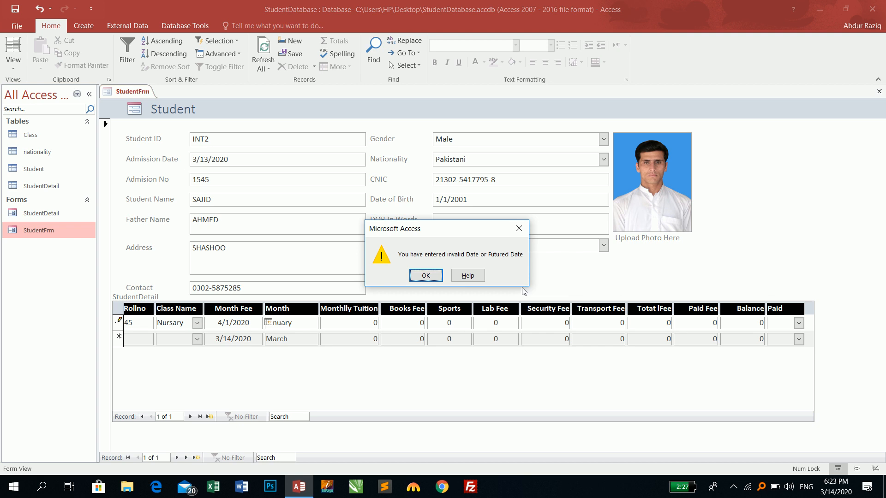
pyautogui.click(426, 276)
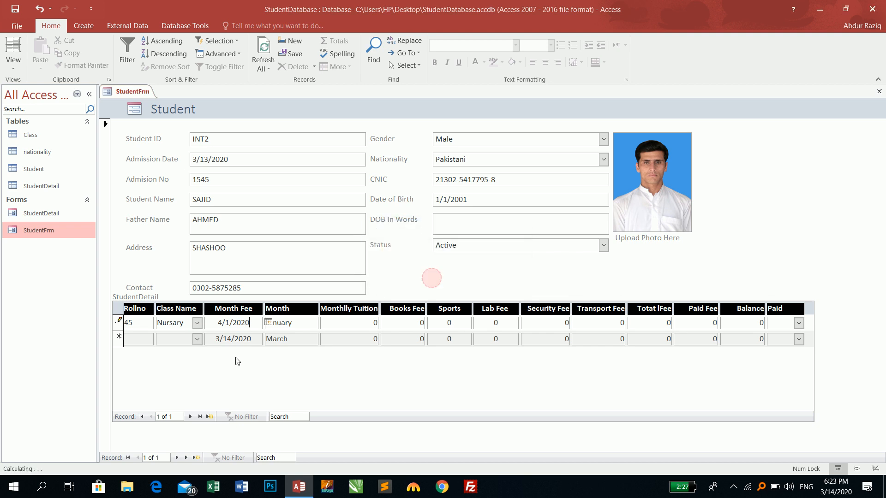
# Choose 11/5/2019 from the calendar as the subform record's Month Fee date and move on to Monthlly Tuition.
pyautogui.click(266, 321)
pyautogui.click(180, 333)
pyautogui.click(180, 332)
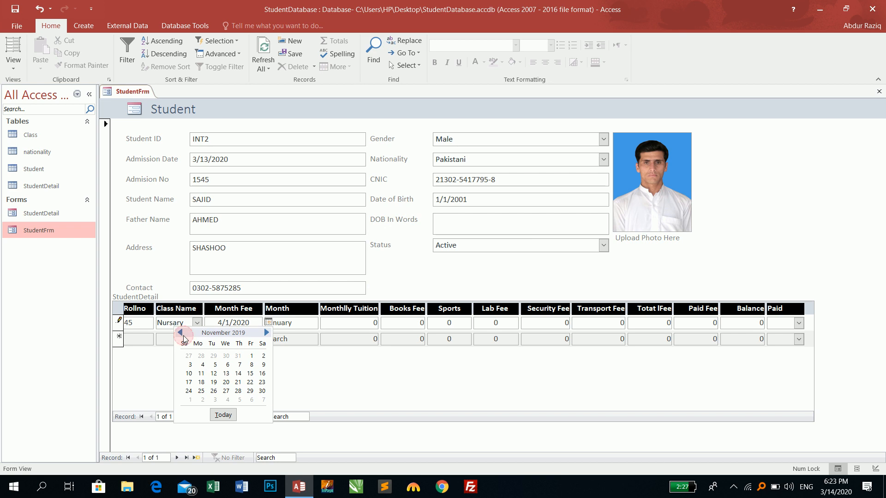
pyautogui.click(215, 365)
pyautogui.press('Tab')
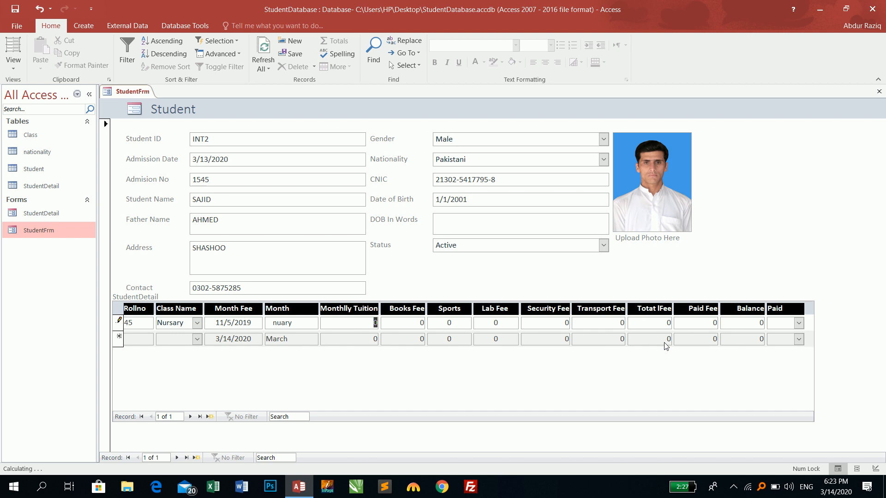
# Move through the remaining fields of the first StudentDetail record to check whether its Month value updates.
pyautogui.press('Tab')
pyautogui.press('Tab')
pyautogui.press('Tab')
pyautogui.press('Tab')
pyautogui.press('Tab')
pyautogui.press('Tab')
pyautogui.press('Tab')
pyautogui.press('Tab')
pyautogui.press('Tab')
pyautogui.press('Tab')
pyautogui.click(295, 325)
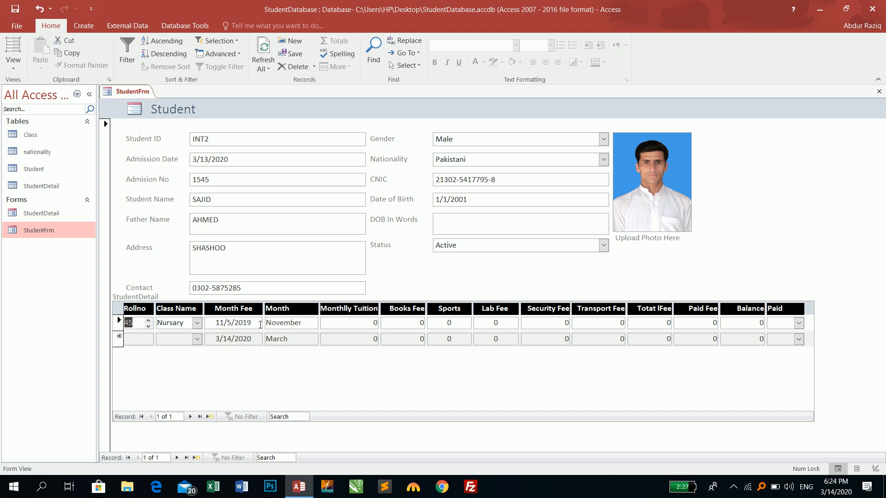
# In Design View, set the On Lost Focus event of the subform's EDate text box to [Event Procedure] and open its code.
pyautogui.rightClick(730, 134)
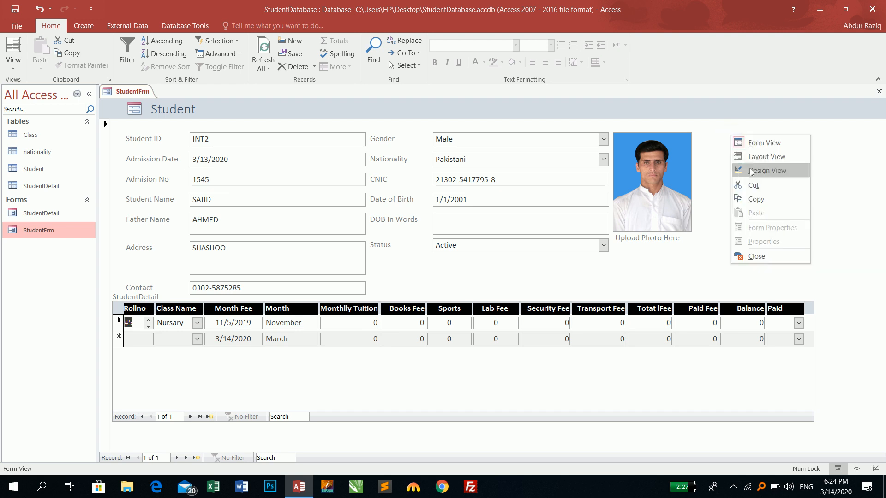
pyautogui.click(748, 168)
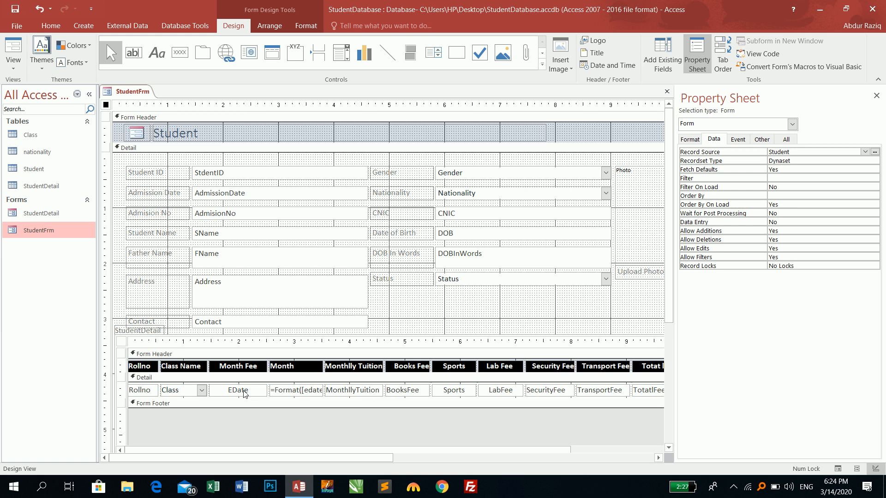
pyautogui.click(244, 392)
pyautogui.click(244, 392)
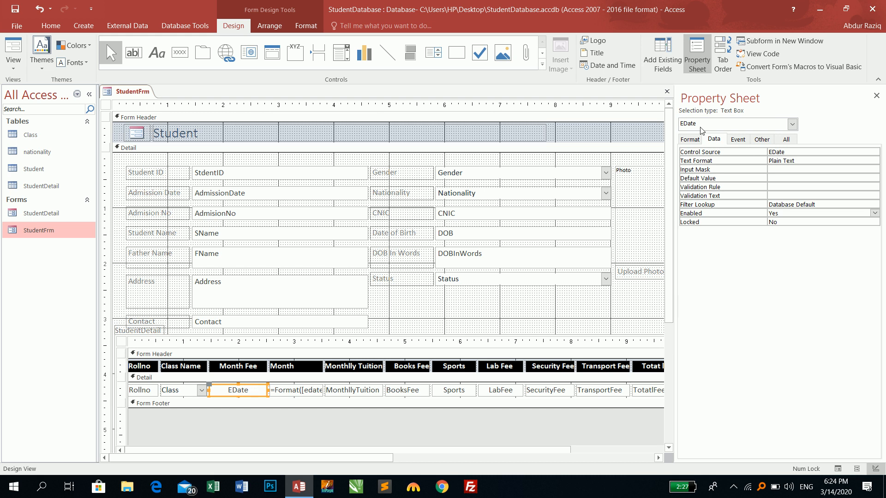
pyautogui.click(738, 139)
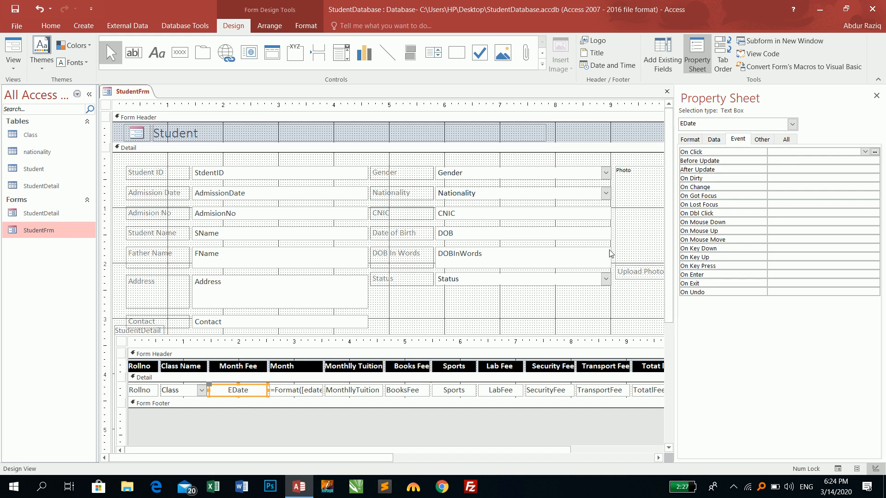
pyautogui.click(780, 204)
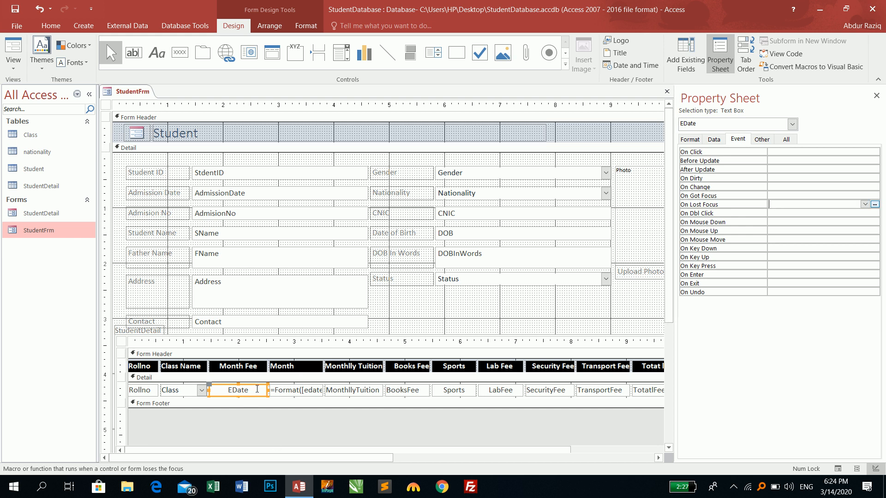
pyautogui.click(865, 204)
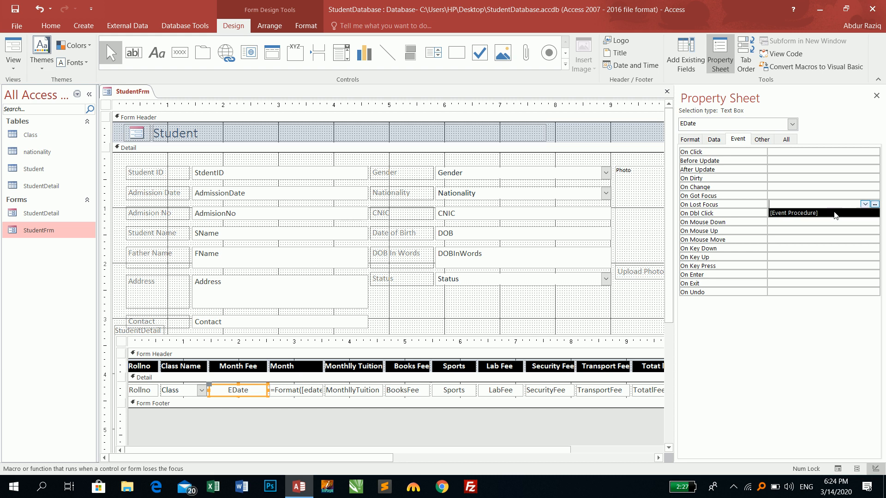
pyautogui.click(835, 213)
pyautogui.click(874, 204)
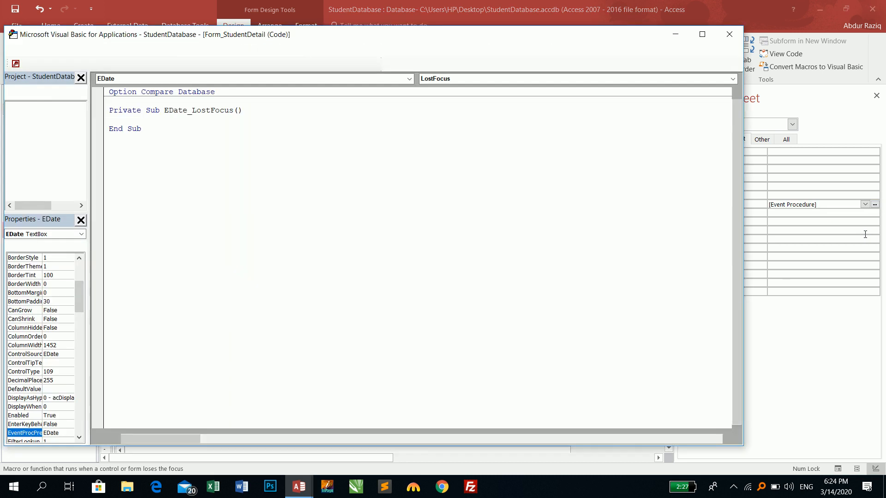
# Add the statement me.Refresh to the EDate_LostFocus procedure and close the code editor.
pyautogui.write('me.refresh')
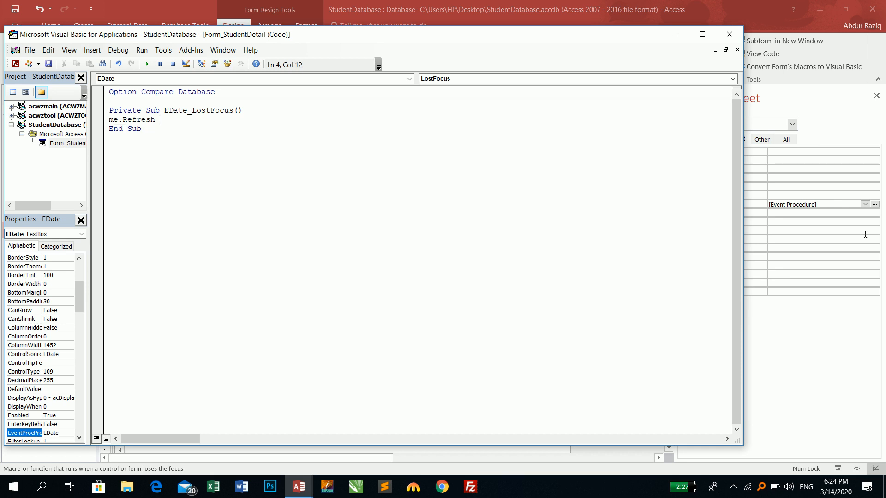
pyautogui.press('Down')
pyautogui.click(729, 34)
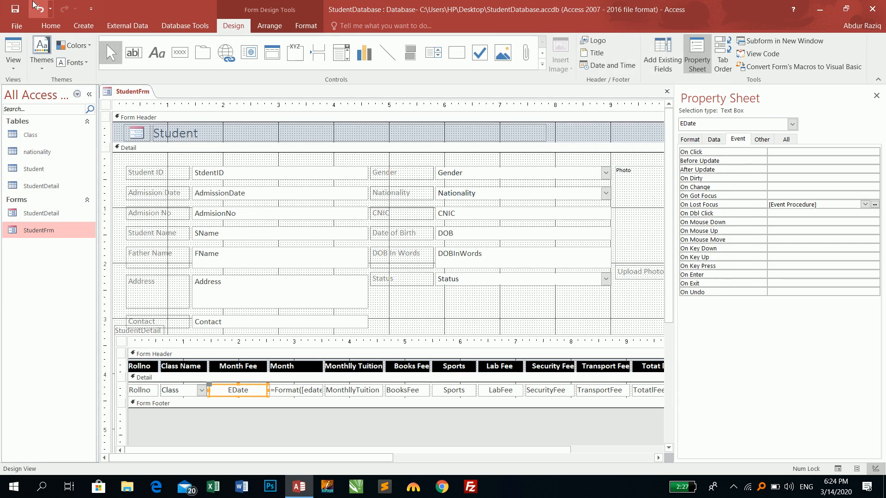
# In Form View, set the first StudentDetail record's Month Fee date to 11/4/2019 and move through its following fields.
pyautogui.click(13, 50)
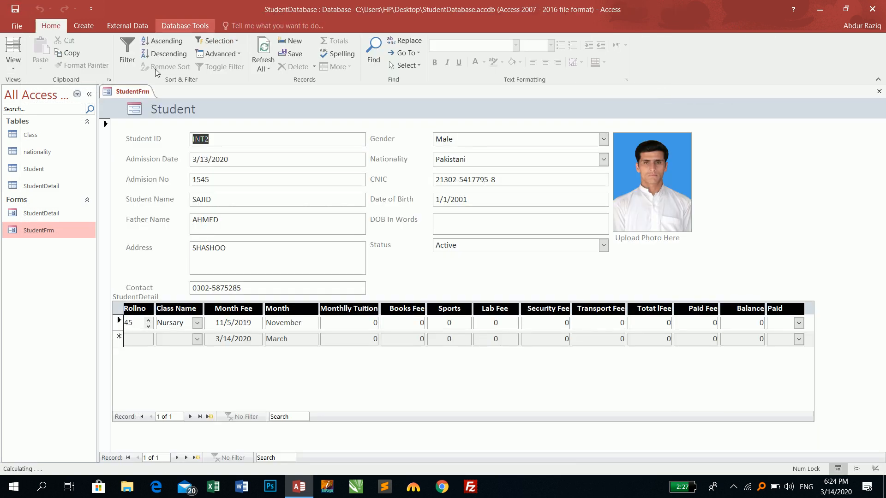
pyautogui.click(252, 325)
pyautogui.click(268, 323)
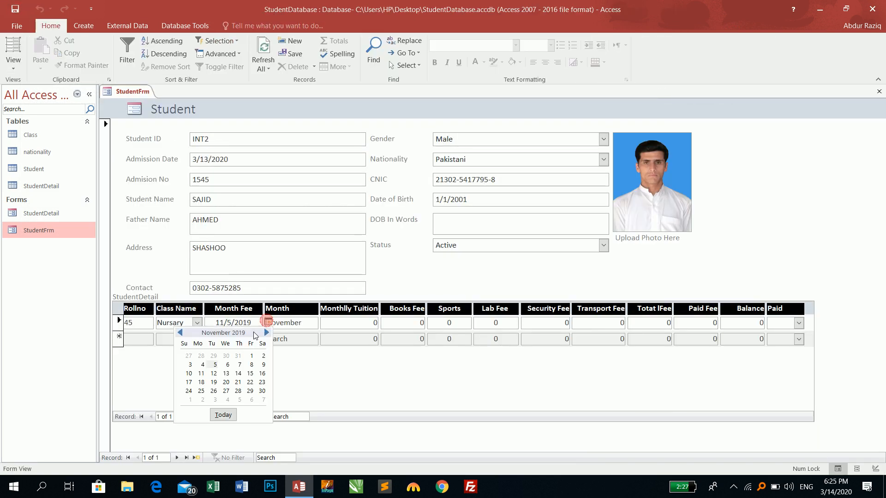
pyautogui.click(203, 365)
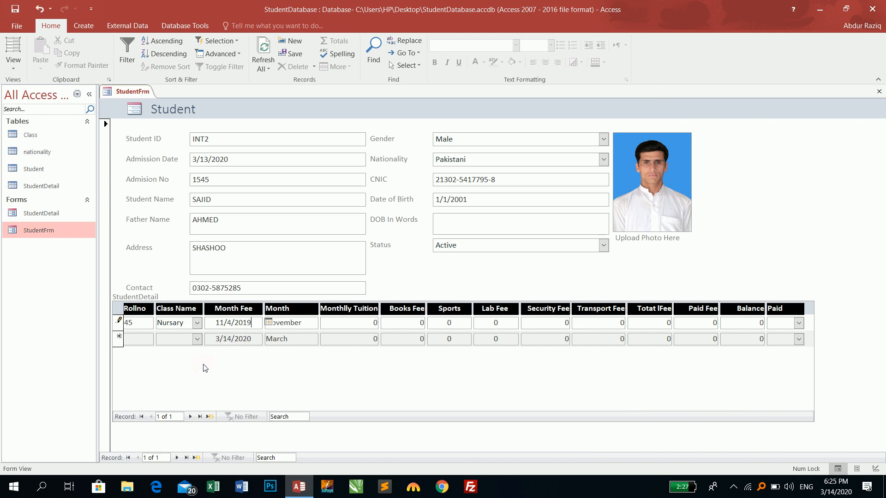
pyautogui.press('Tab')
pyautogui.press('Tab')
pyautogui.press('Tab')
pyautogui.press('Tab')
pyautogui.press('Tab')
pyautogui.press('Tab')
pyautogui.press('Tab')
pyautogui.press('Tab')
pyautogui.press('Tab')
pyautogui.press('Up')
# Change the first record's Month Fee date to 11/3/2019 and move on to the next field.
pyautogui.click(243, 322)
pyautogui.click(269, 322)
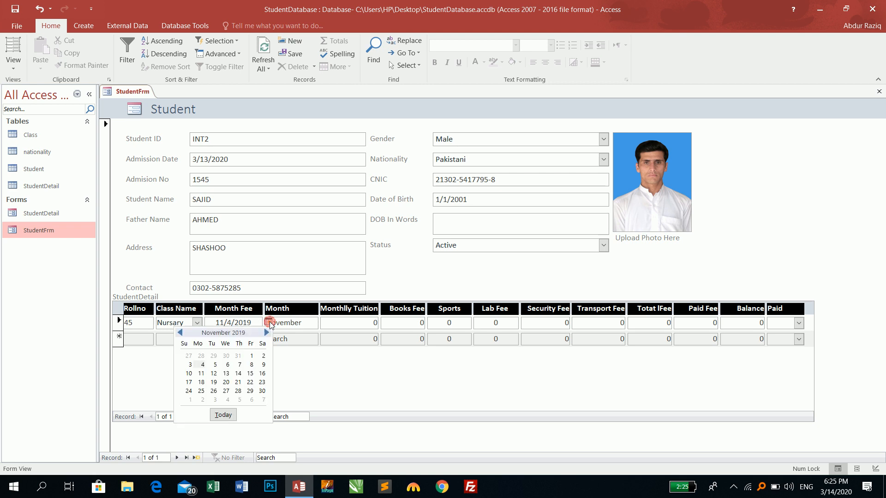
pyautogui.click(188, 368)
pyautogui.press('Tab')
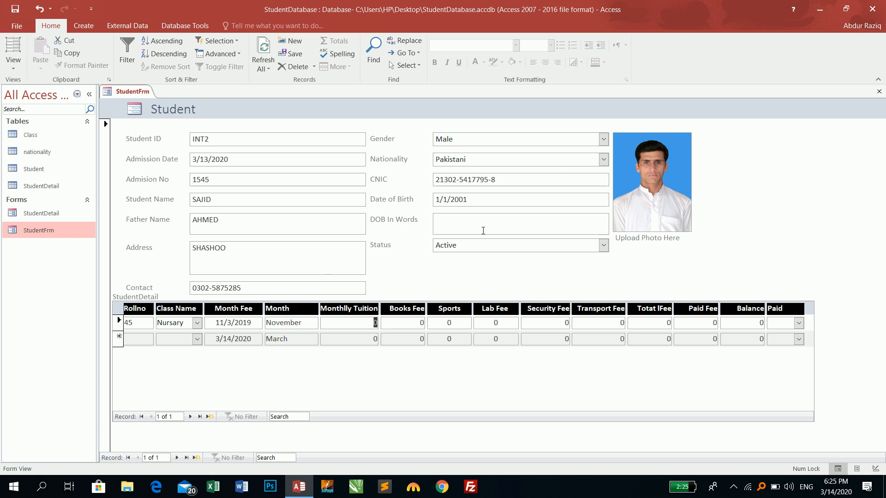
# Change the first record's Month Fee date to 1/1/2020 and leave the field to test the month refresh.
pyautogui.click(233, 323)
pyautogui.click(269, 322)
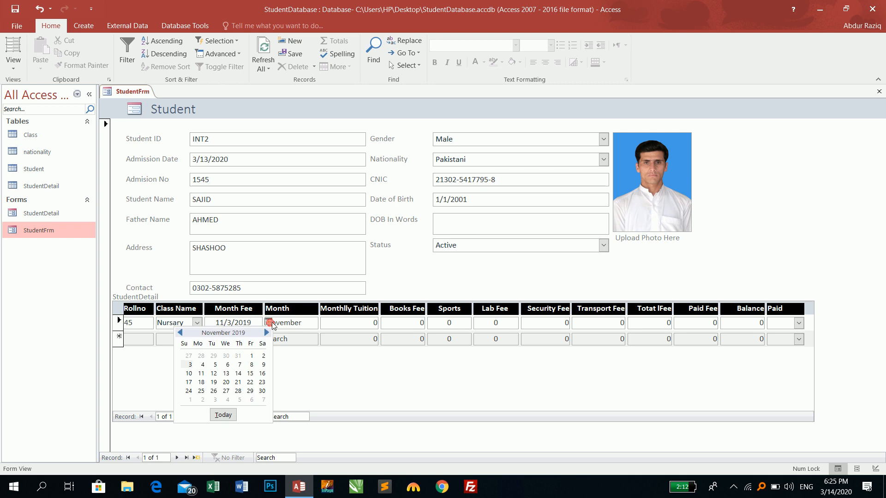
pyautogui.click(267, 332)
pyautogui.click(267, 332)
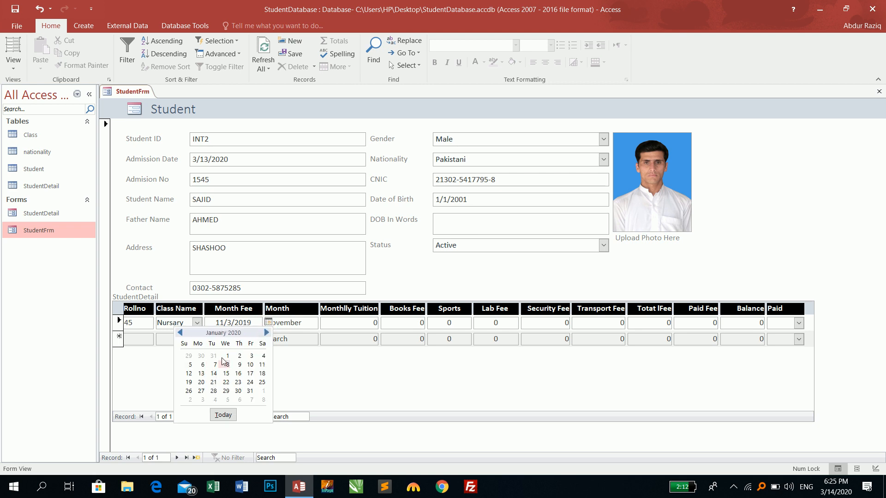
pyautogui.click(229, 355)
pyautogui.press('Tab')
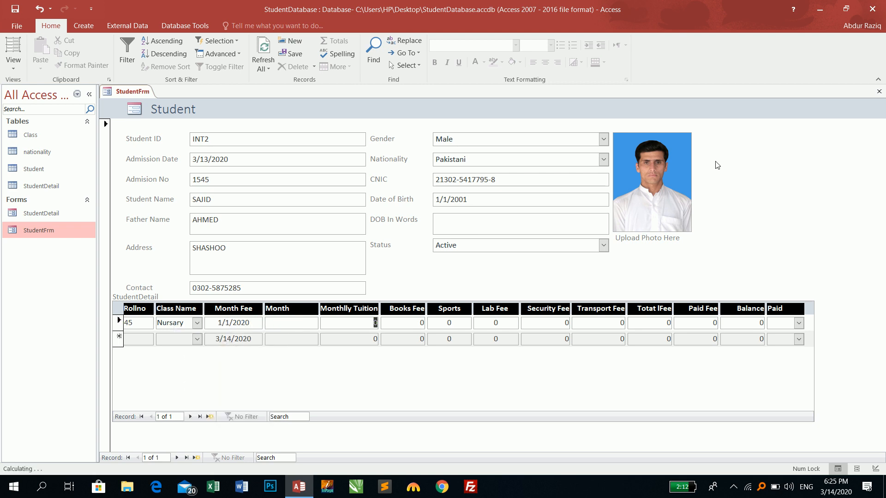
# Return to Design View and set the Enabled property of the subform's EDate text box to No.
pyautogui.rightClick(734, 147)
pyautogui.click(13, 67)
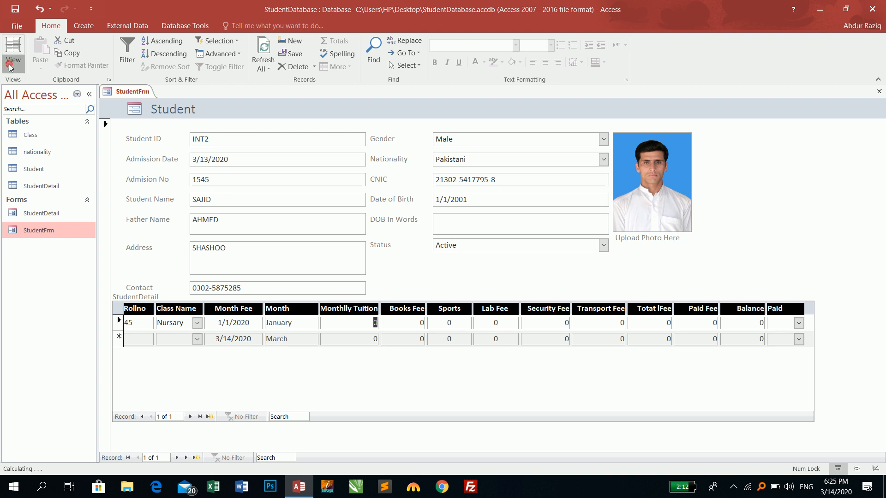
pyautogui.click(17, 138)
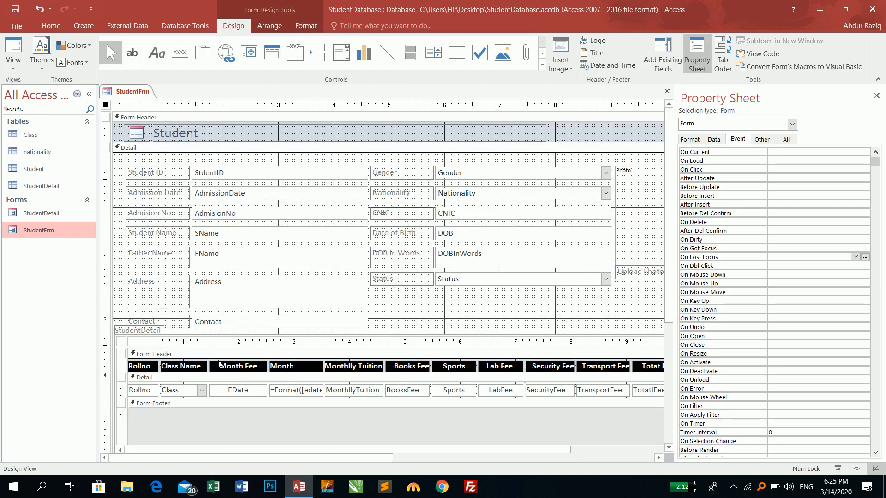
pyautogui.click(223, 391)
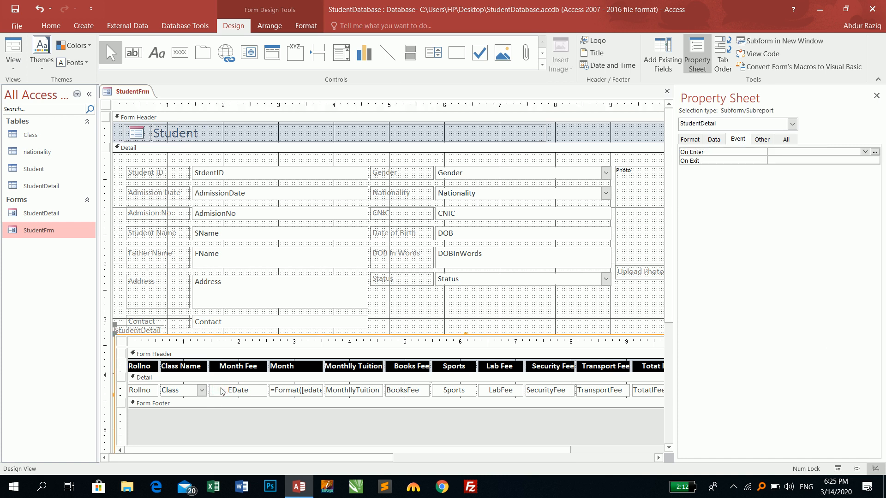
pyautogui.click(228, 391)
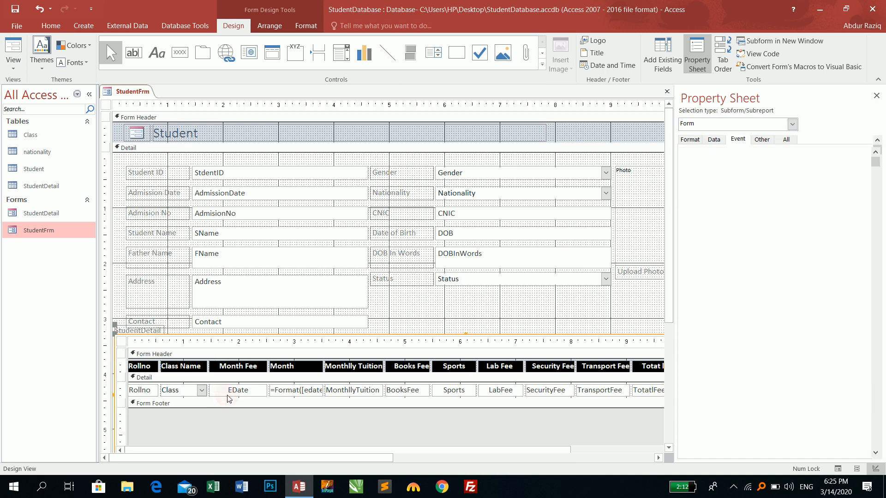
pyautogui.click(715, 139)
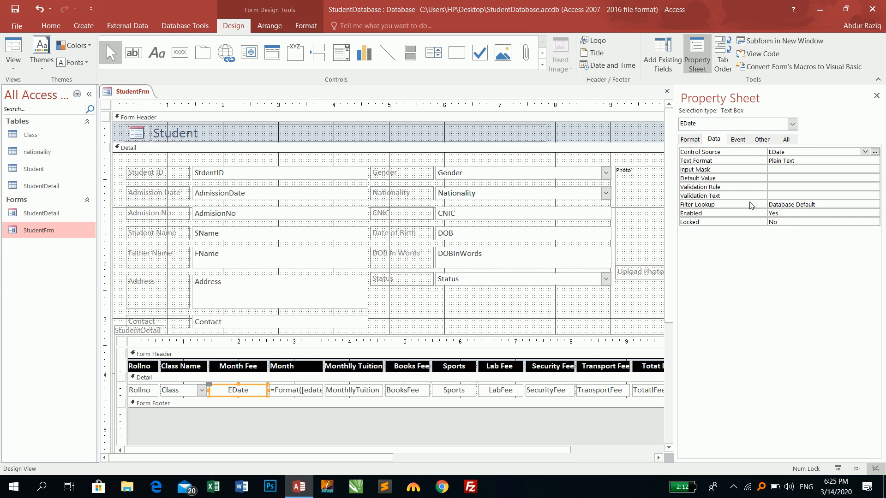
pyautogui.doubleClick(789, 214)
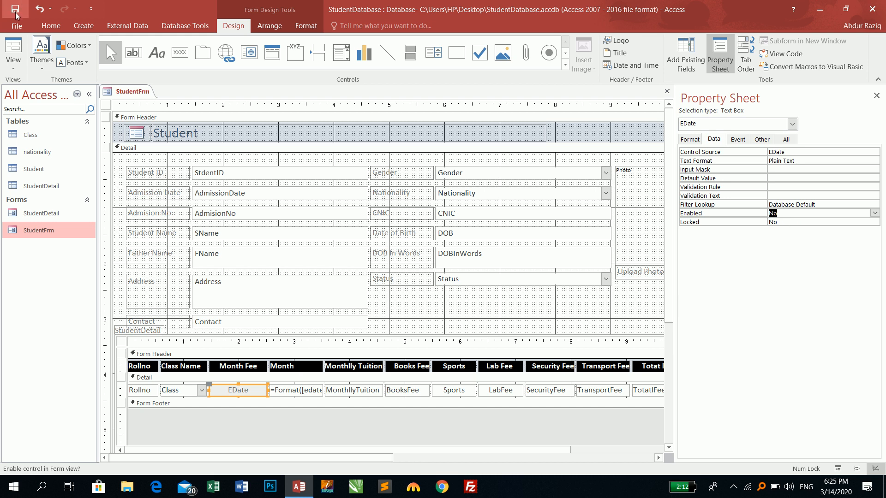
# In Form View, move from Rollno through the first StudentDetail record to check how the disabled date field behaves.
pyautogui.click(6, 54)
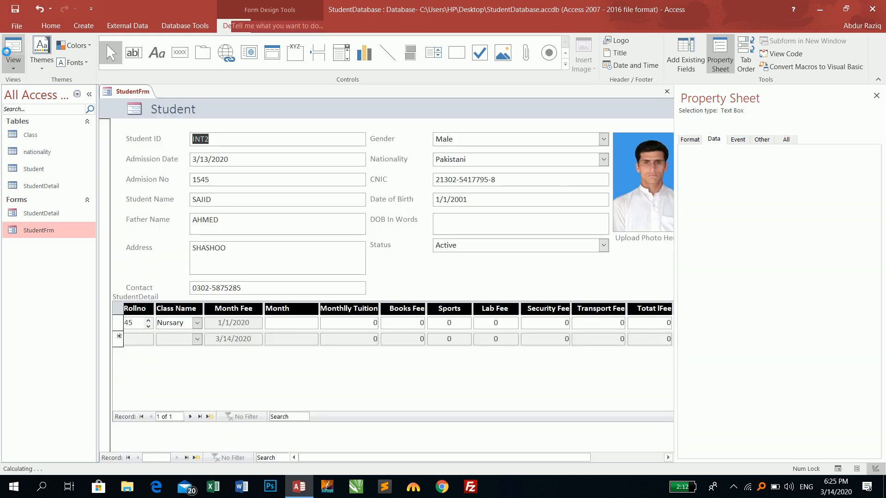
pyautogui.click(139, 318)
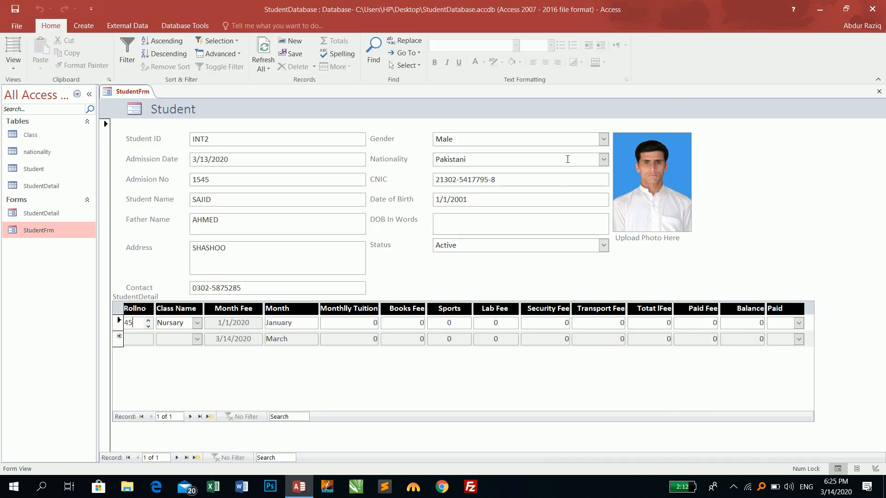
pyautogui.press('Tab')
pyautogui.press('Tab')
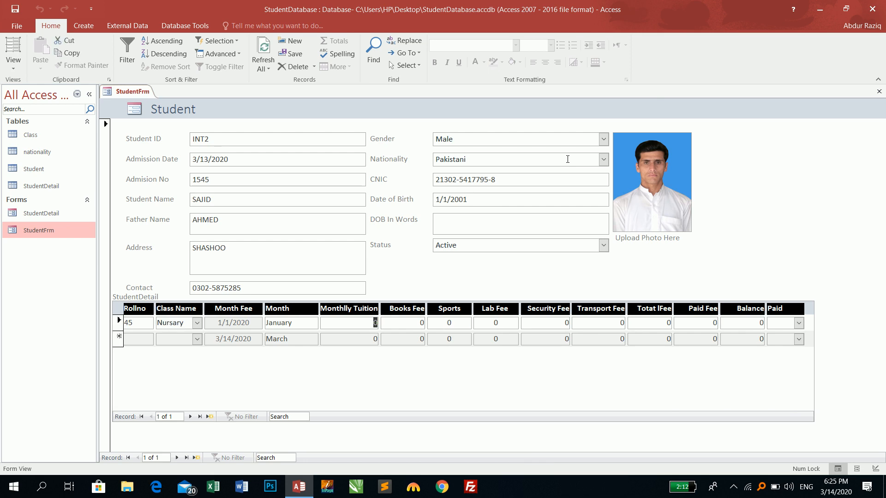
# Return to Design View and set the EDate text box's Enabled property back to Yes.
pyautogui.click(7, 66)
pyautogui.click(32, 135)
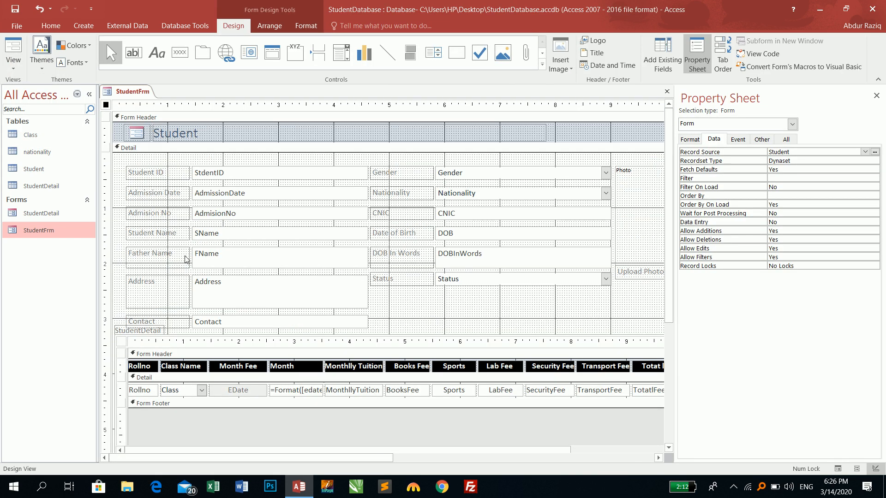
pyautogui.click(226, 389)
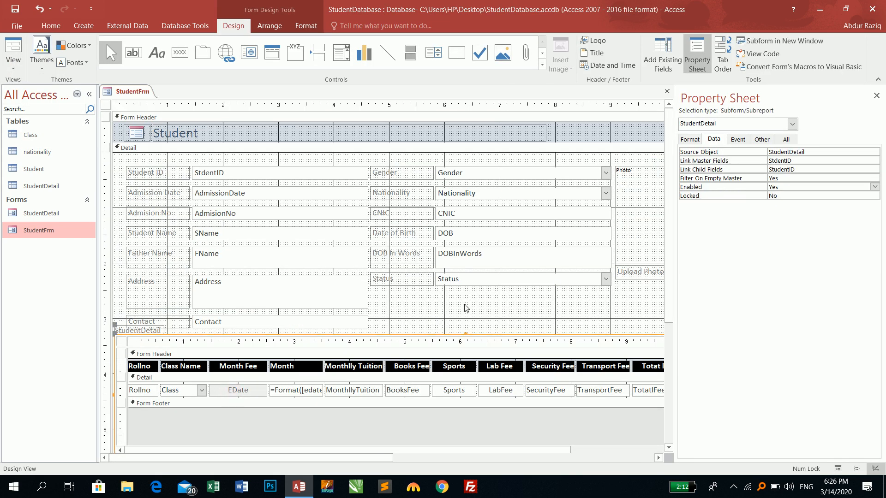
pyautogui.click(243, 392)
pyautogui.click(795, 212)
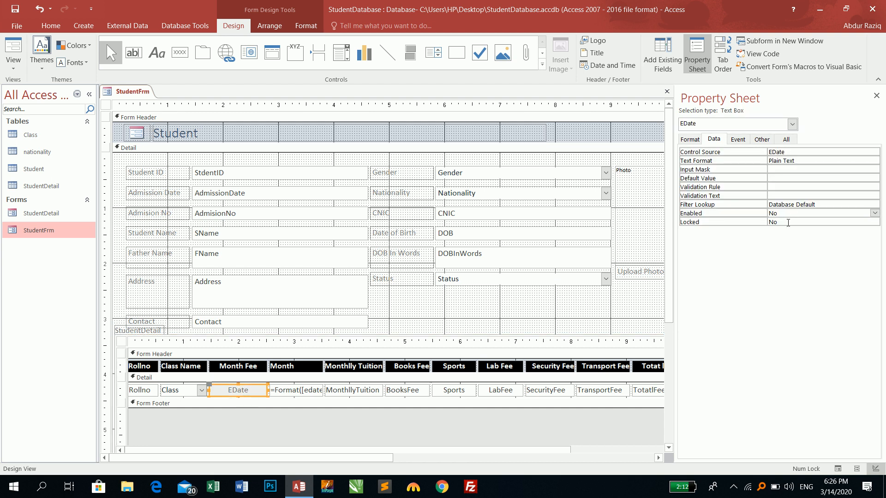
pyautogui.doubleClick(788, 213)
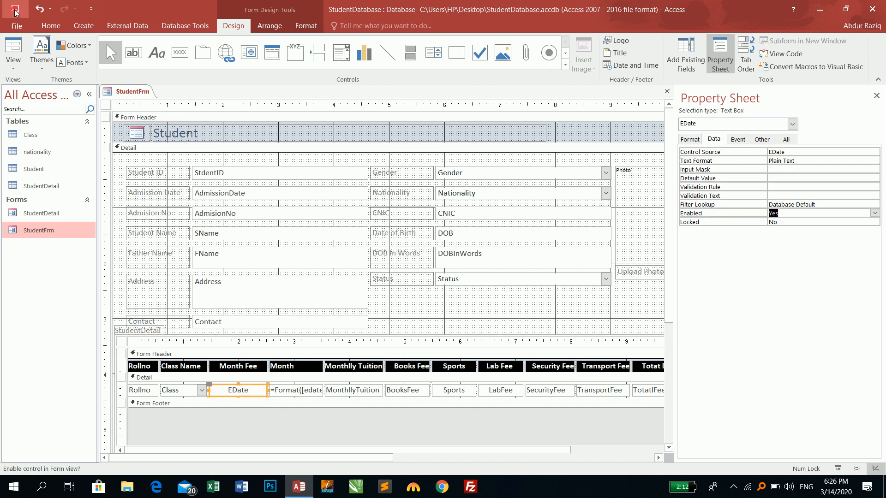
# Set the FMonth text box's Locked property to No and toggle its Enabled property.
pyautogui.click(289, 392)
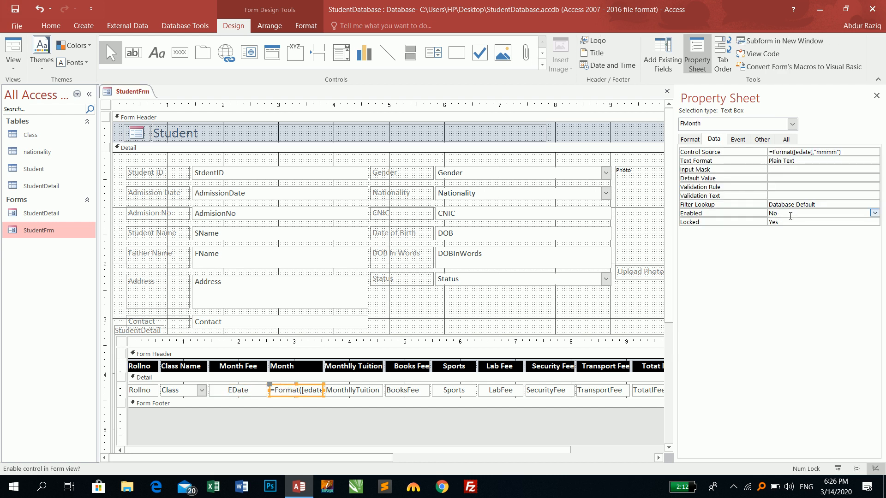
pyautogui.doubleClick(787, 222)
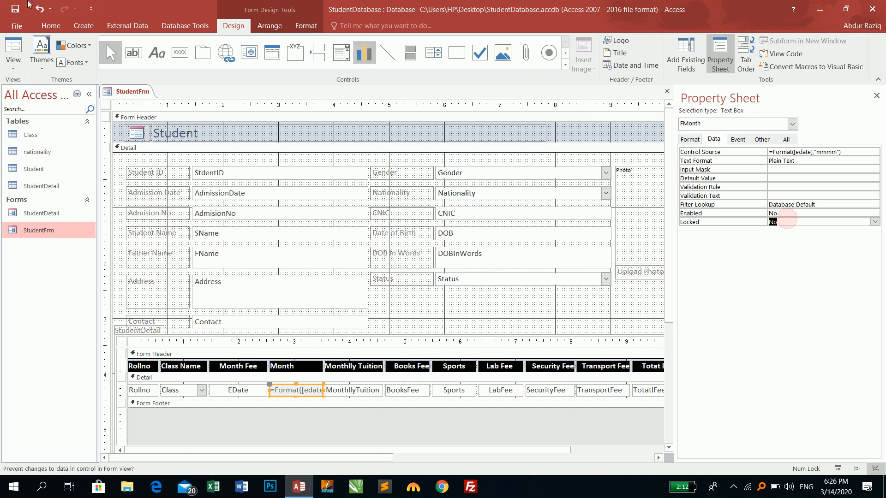
pyautogui.doubleClick(782, 213)
# Save the form and, in Form View, set the first fee record's Month Fee date to 1/7/2020.
pyautogui.click(19, 10)
pyautogui.click(13, 53)
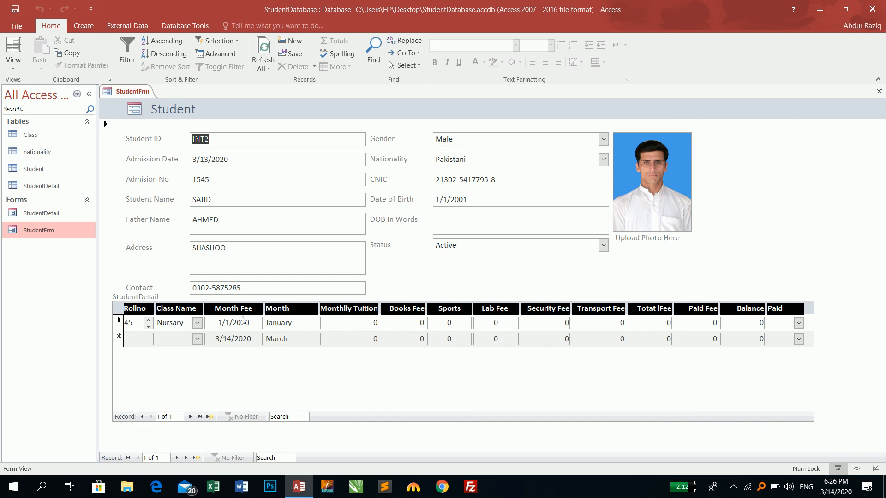
pyautogui.click(250, 324)
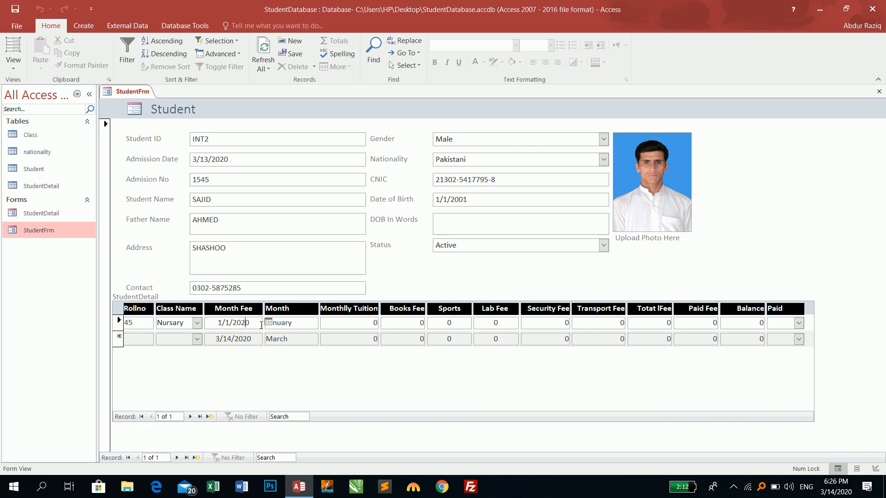
pyautogui.click(268, 323)
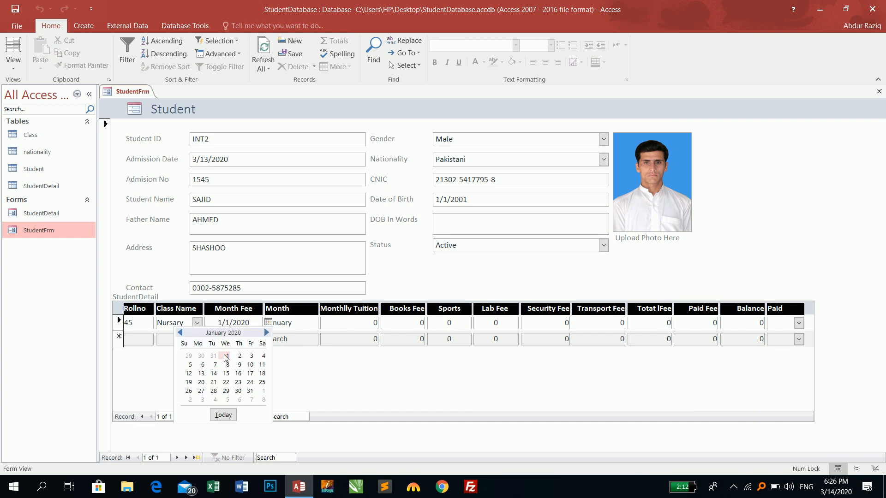
pyautogui.click(226, 357)
pyautogui.click(269, 324)
pyautogui.click(212, 366)
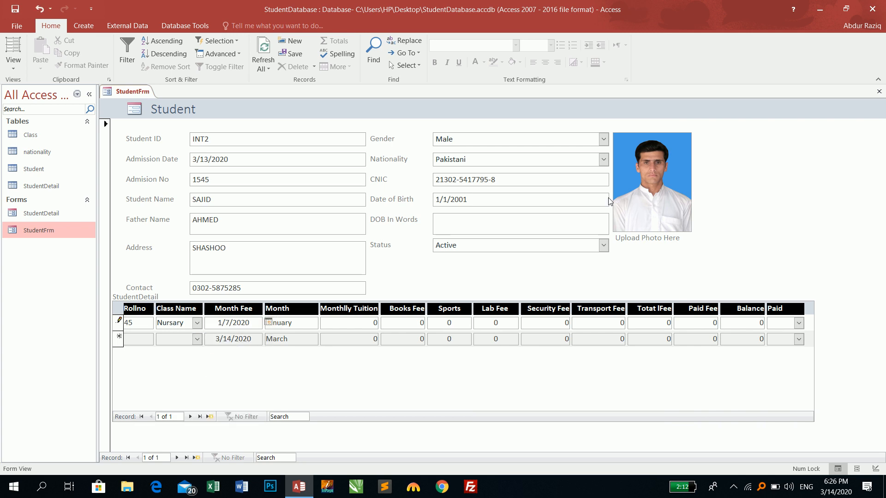
pyautogui.press('Tab')
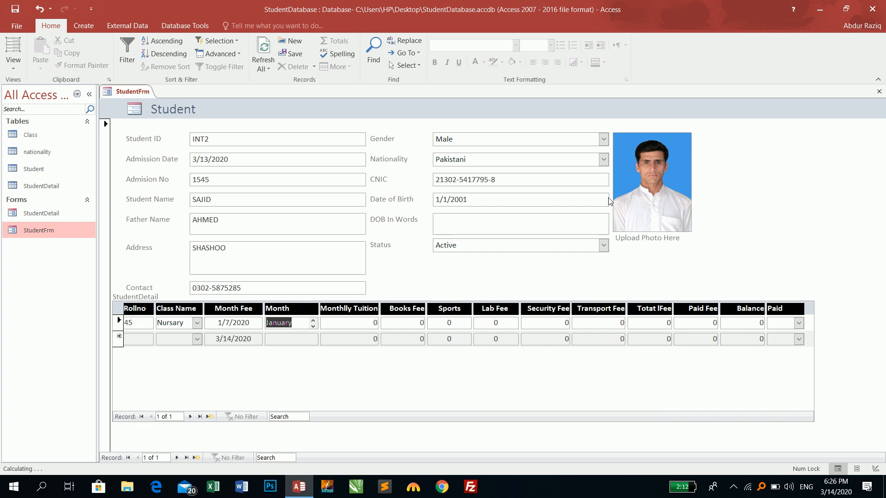
# Change the first fee record's Month Fee date to 2/5/2020 and move to its Month field.
pyautogui.click(250, 327)
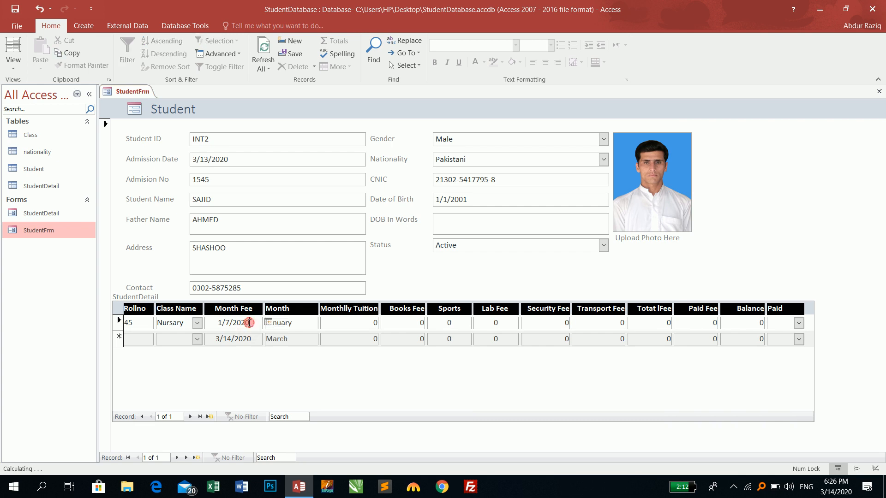
pyautogui.click(267, 323)
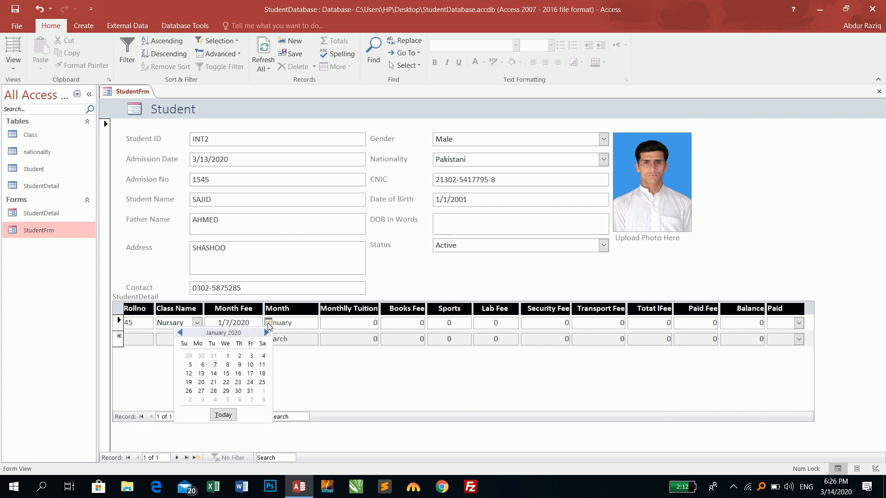
pyautogui.click(267, 332)
pyautogui.click(226, 364)
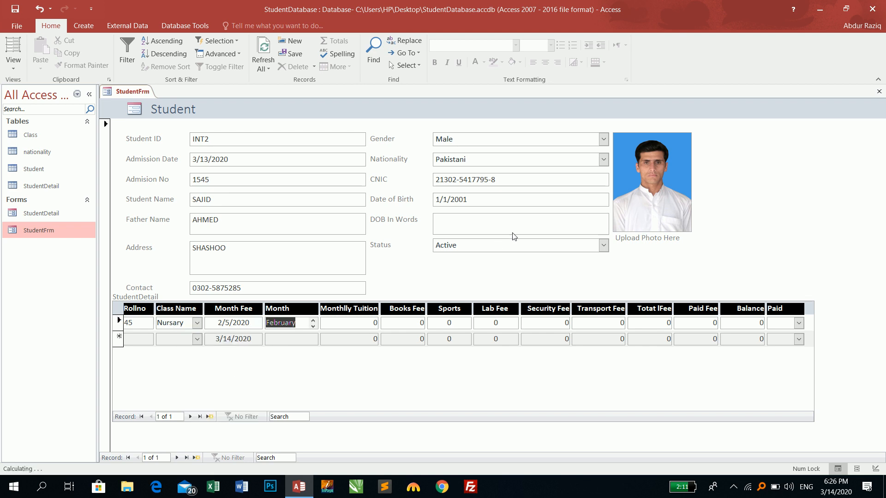
pyautogui.press('Tab')
pyautogui.click(303, 323)
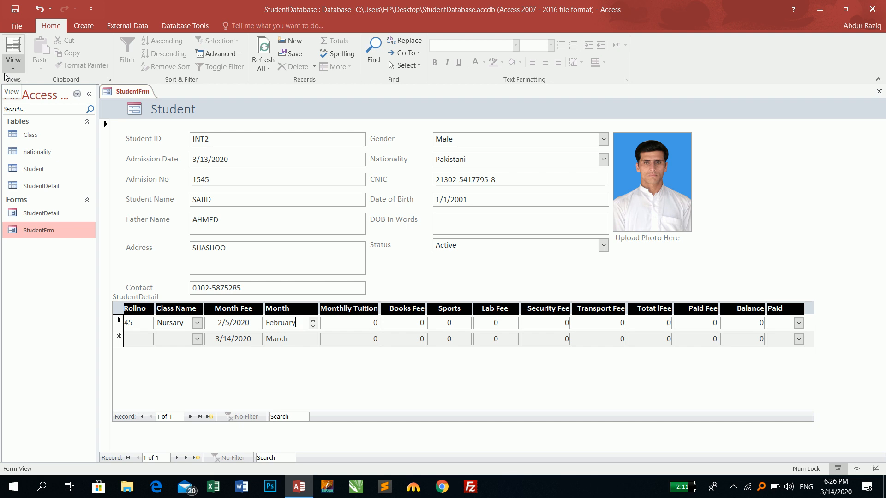
# Enter a monthly tuition of 5000, a books fee of 100 and a sports fee of 50 in the first fee record.
pyautogui.press('Tab')
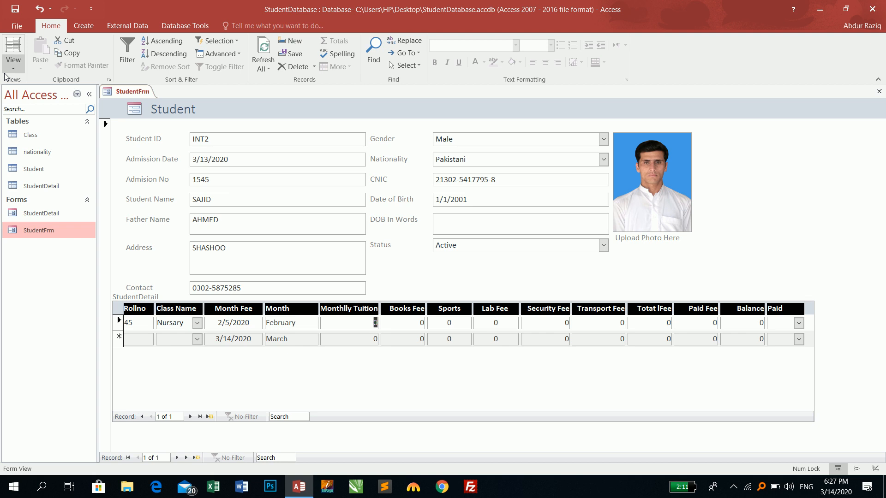
pyautogui.write('5000')
pyautogui.press('Tab')
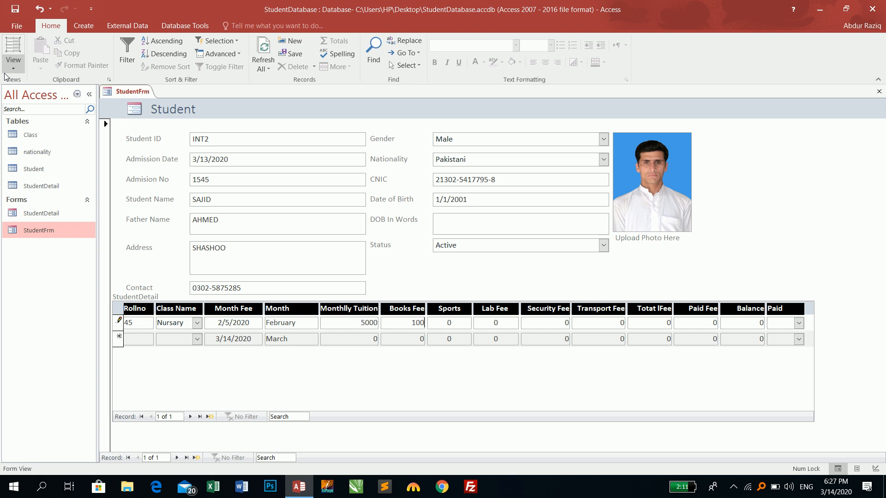
pyautogui.write('50')
pyautogui.press('Tab')
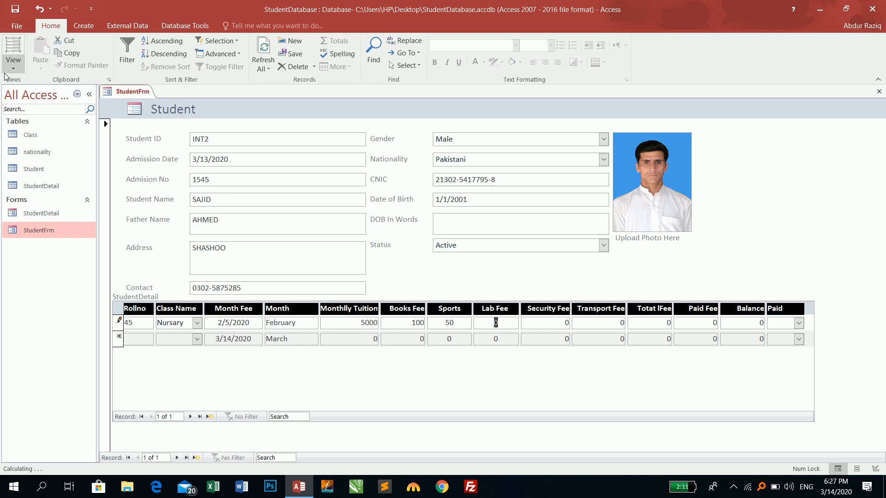
# Enter a lab fee of 60, a security fee of 8000 and a transport fee of 50 in the first fee record.
pyautogui.write('60')
pyautogui.press('Tab')
pyautogui.write('8000')
pyautogui.press('Tab')
pyautogui.write('50')
pyautogui.press('Tab')
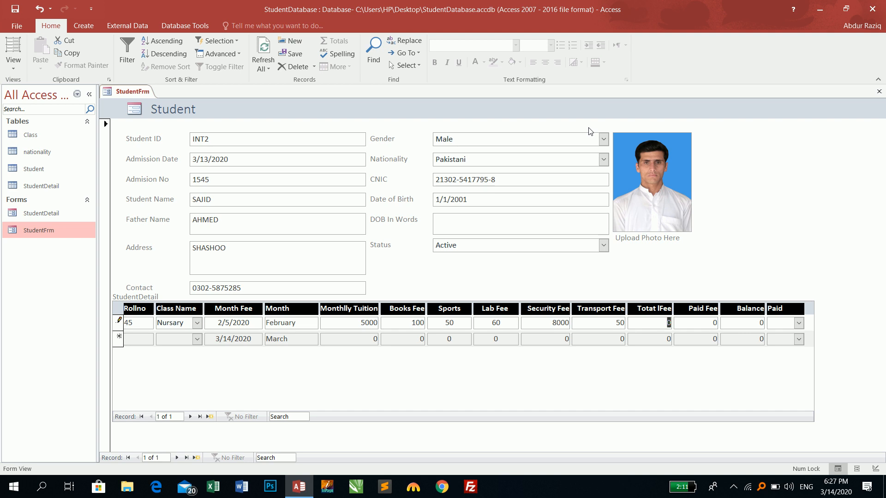
# Set the first fee record's Paid field to Yes and move on to the new record row.
pyautogui.press('Tab')
pyautogui.press('Tab')
pyautogui.press('Tab')
pyautogui.click(799, 323)
pyautogui.click(780, 338)
pyautogui.press('Tab')
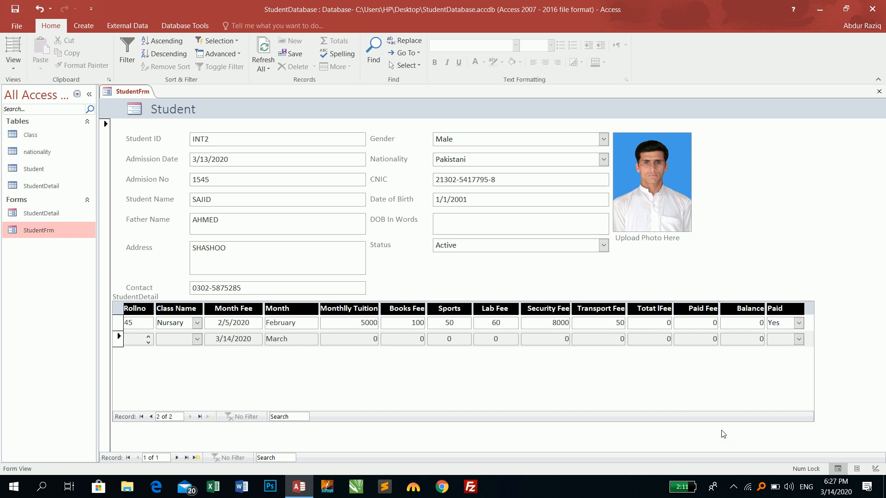
# Return to Design View and clear the field name from the subform's TotatlFee text box.
pyautogui.click(13, 60)
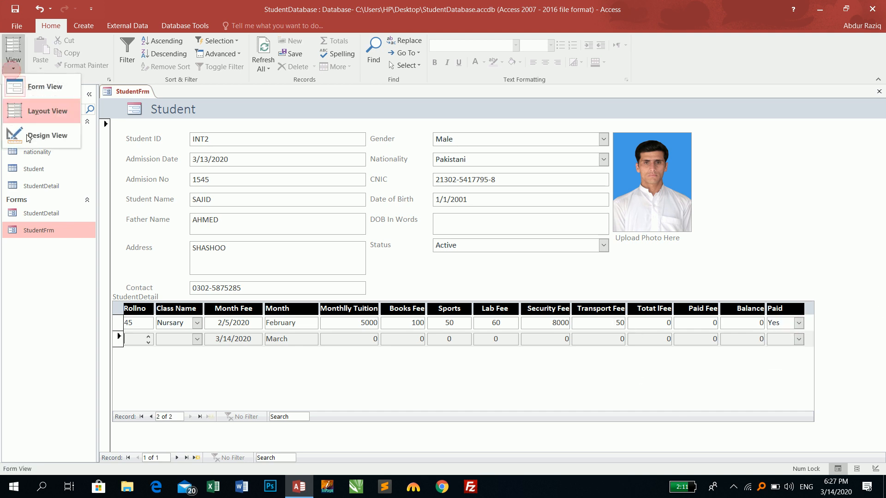
pyautogui.click(28, 135)
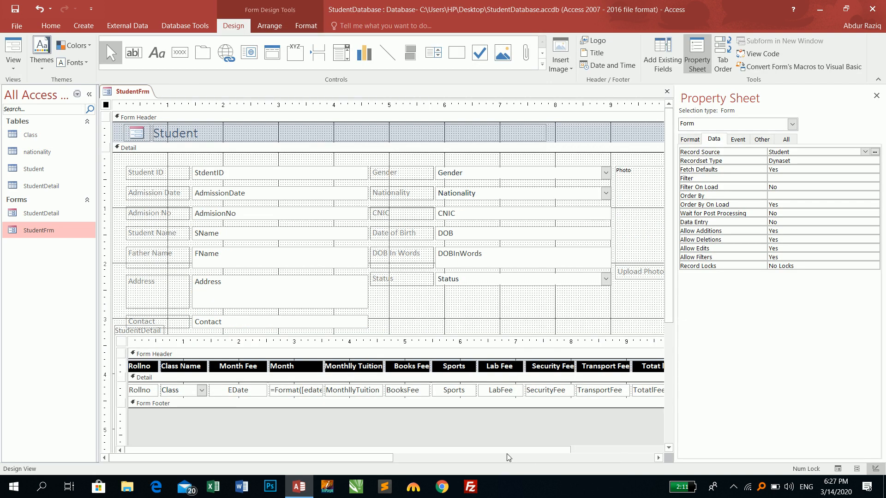
pyautogui.moveTo(386, 459); pyautogui.dragTo(476, 459)
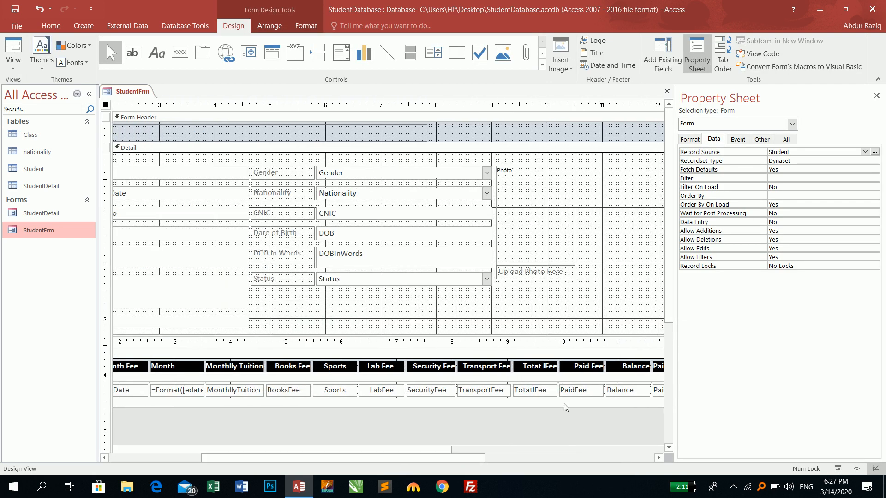
pyautogui.click(534, 392)
pyautogui.click(536, 391)
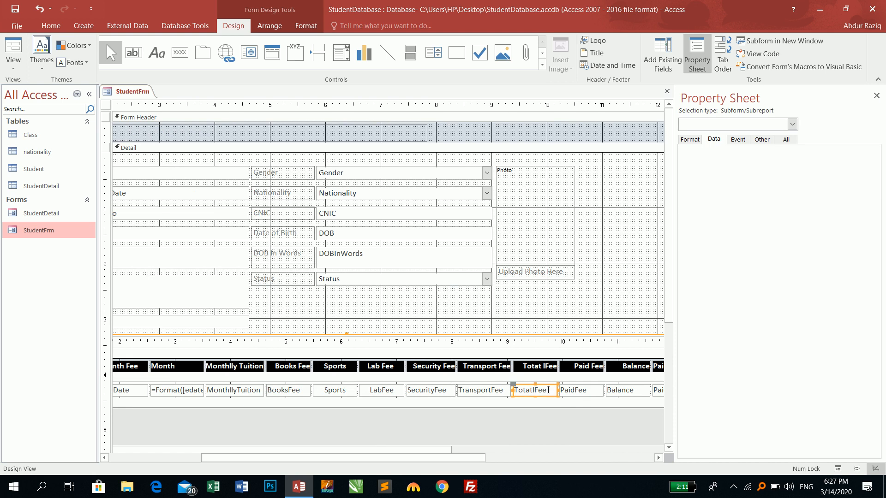
pyautogui.doubleClick(547, 389)
pyautogui.press('Delete')
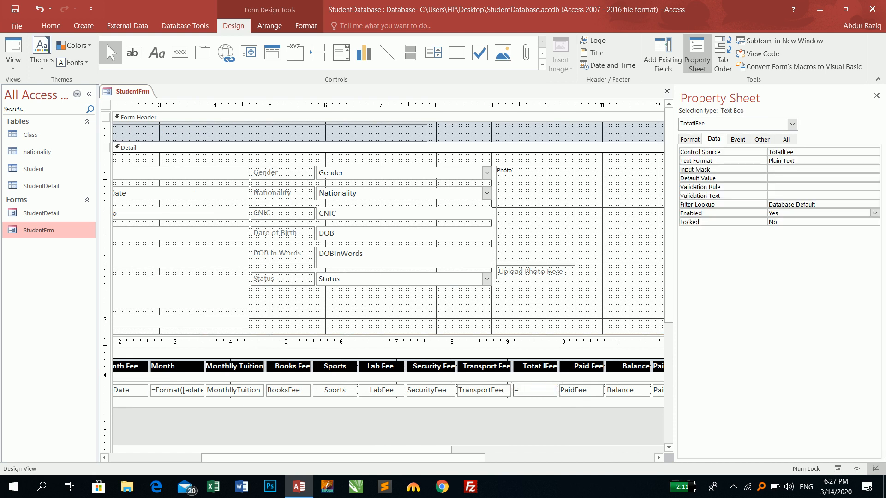
# Enter the expression =monthlytuition+booksfee+sports+labfee+securityfee+transportfee in the TotatlFee text box.
pyautogui.write('=mon')
pyautogui.write('thly')
pyautogui.write('tuitio')
pyautogui.write('n+')
pyautogui.write('booksfee')
pyautogui.write('+')
pyautogui.write('spo')
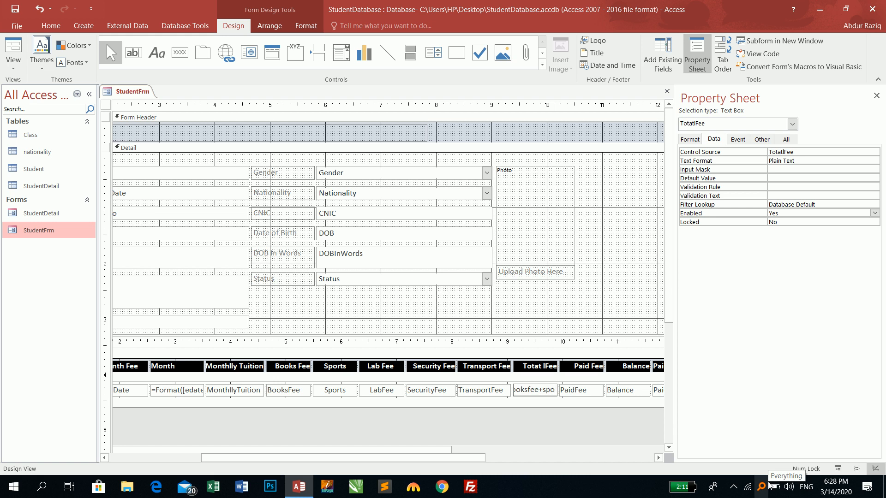
pyautogui.write('rts')
pyautogui.write('+')
pyautogui.write('labfee+')
pyautogui.write('securit')
pyautogui.write('y')
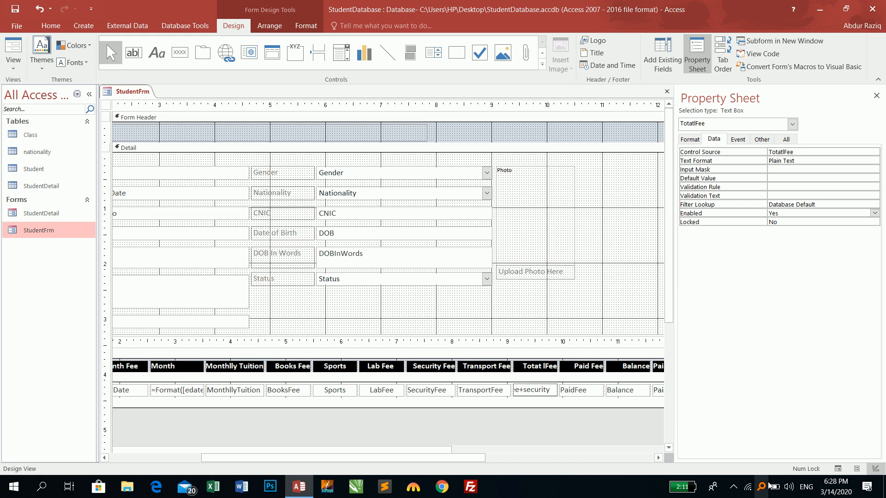
pyautogui.write('fee')
pyautogui.write('+')
pyautogui.write('tra')
pyautogui.write('nsportf')
pyautogui.write('ee')
pyautogui.press('Return')
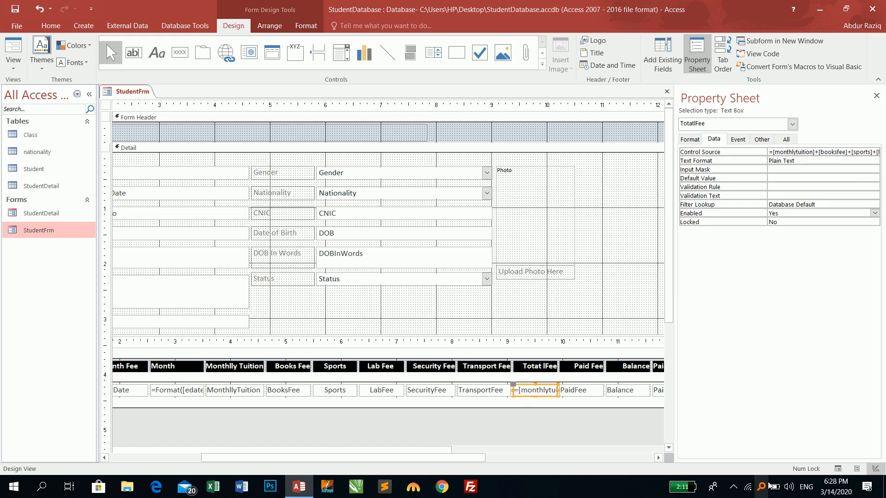
# Check the calculated total fee in Form View and return to Design View.
pyautogui.click(11, 44)
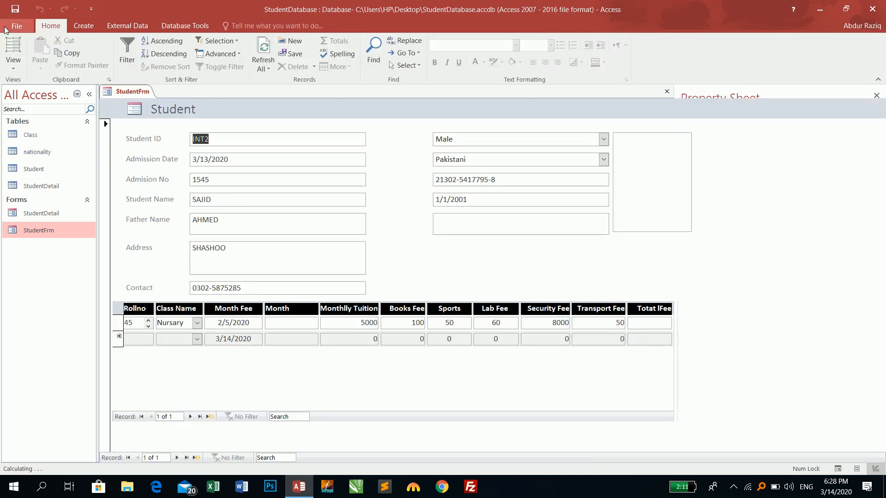
pyautogui.click(13, 67)
pyautogui.click(26, 138)
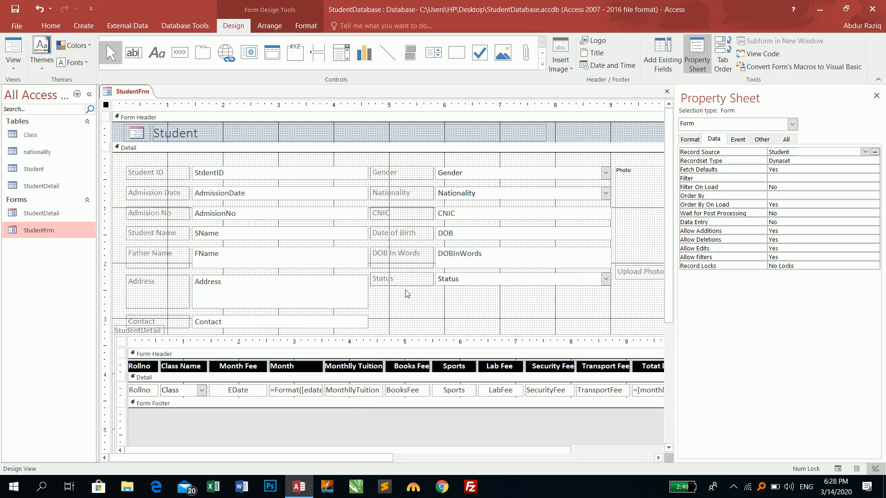
# Open the TotatlFee text box's Control Source expression in the Expression Builder and move the dialog clear of the subform fields.
pyautogui.click(644, 393)
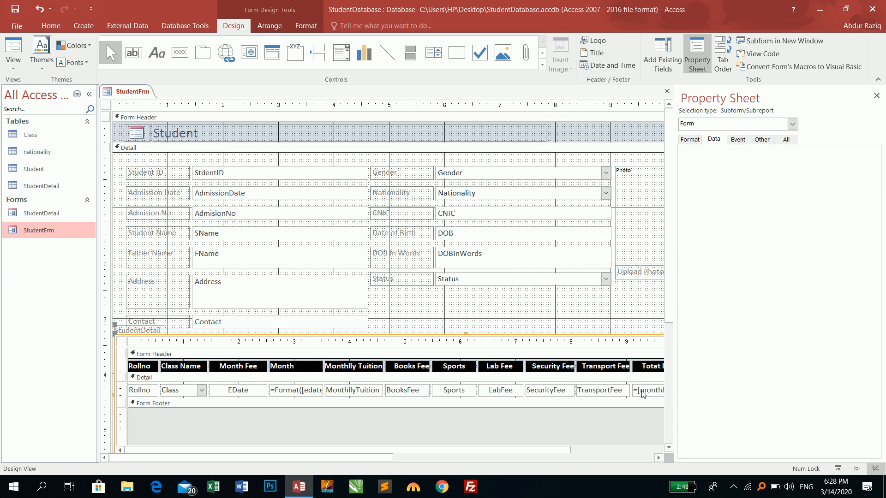
pyautogui.rightClick(643, 394)
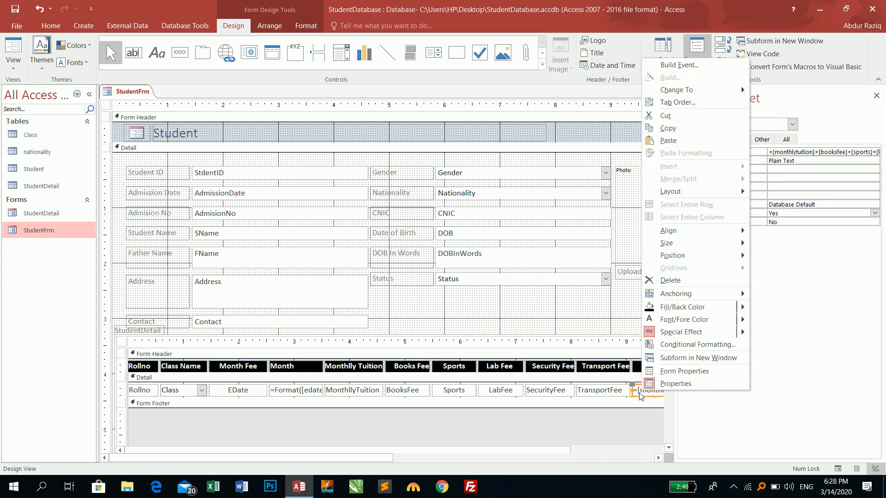
pyautogui.click(610, 430)
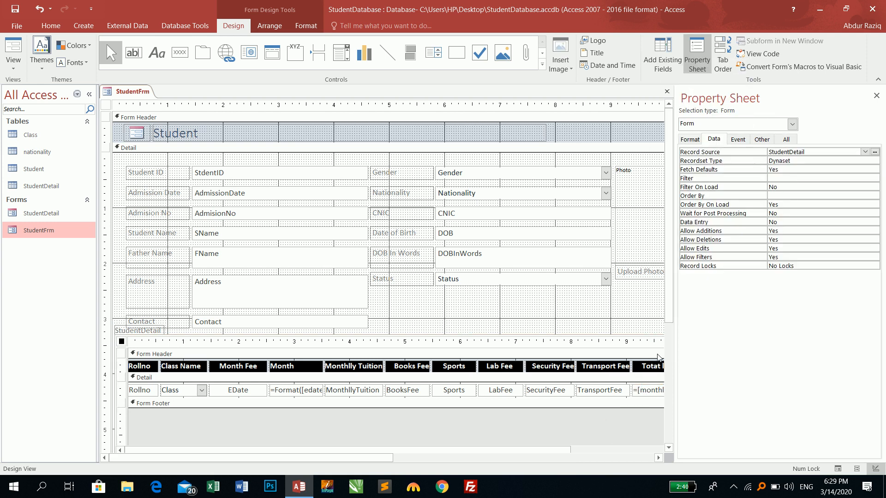
pyautogui.click(648, 392)
pyautogui.click(826, 154)
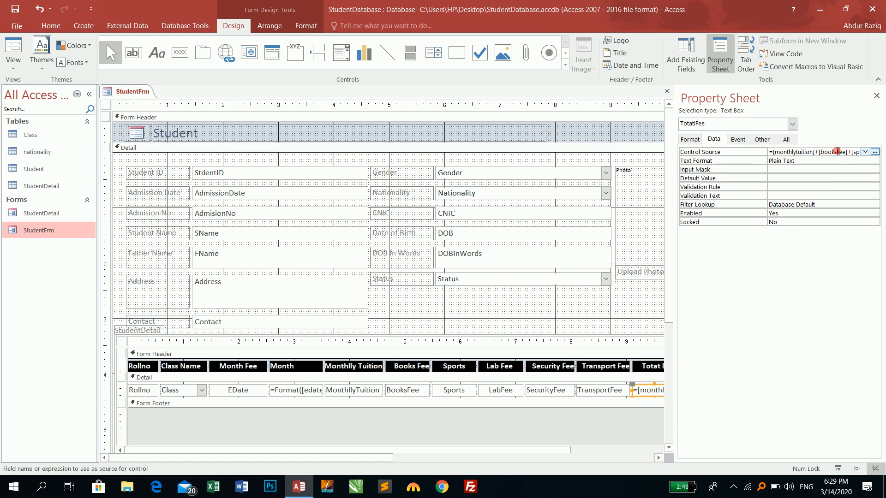
pyautogui.click(874, 151)
pyautogui.moveTo(447, 87); pyautogui.dragTo(674, 151)
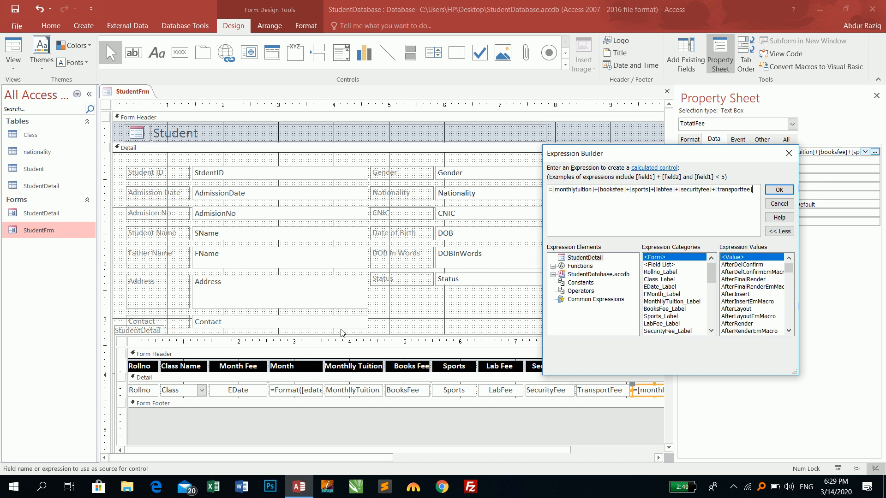
# Try to correct the monthly tuition reference in the expression to [MonthllyTuition] using the suggested field name.
pyautogui.moveTo(713, 276)
pyautogui.mouseDown()
pyautogui.moveTo(718, 296)
pyautogui.moveTo(718, 282)
pyautogui.mouseUp()
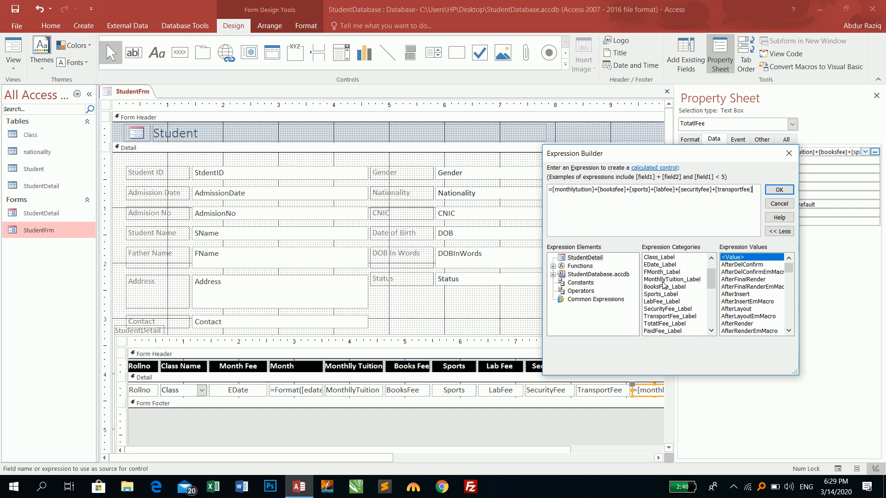
pyautogui.click(574, 190)
pyautogui.write('l')
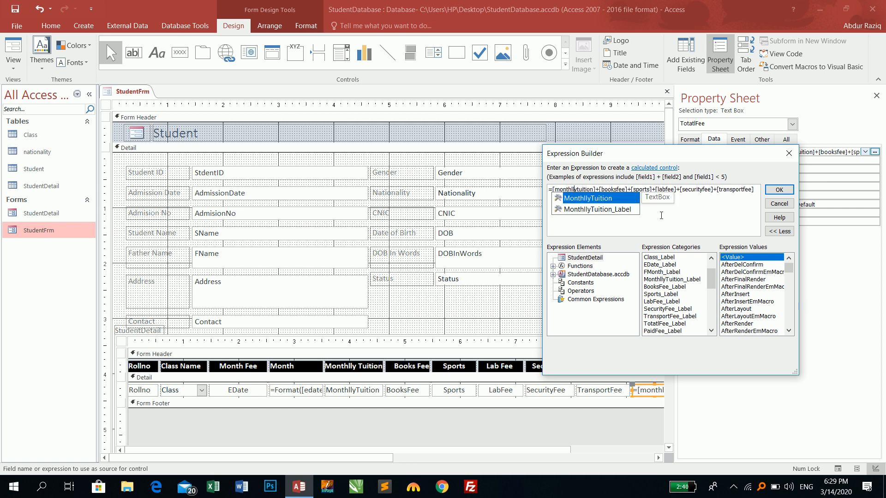
pyautogui.doubleClick(603, 198)
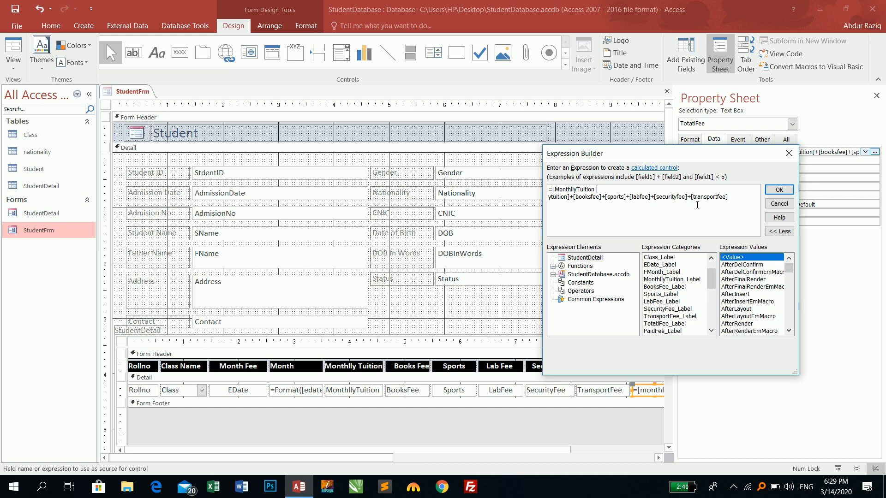
# Replace the whole TotatlFee expression with =[MonthllyTuition]+[BooksFee]+[Sports]+ using the suggested field names.
pyautogui.doubleClick(749, 192)
pyautogui.hotkey('ctrl', 'a')
pyautogui.write('=')
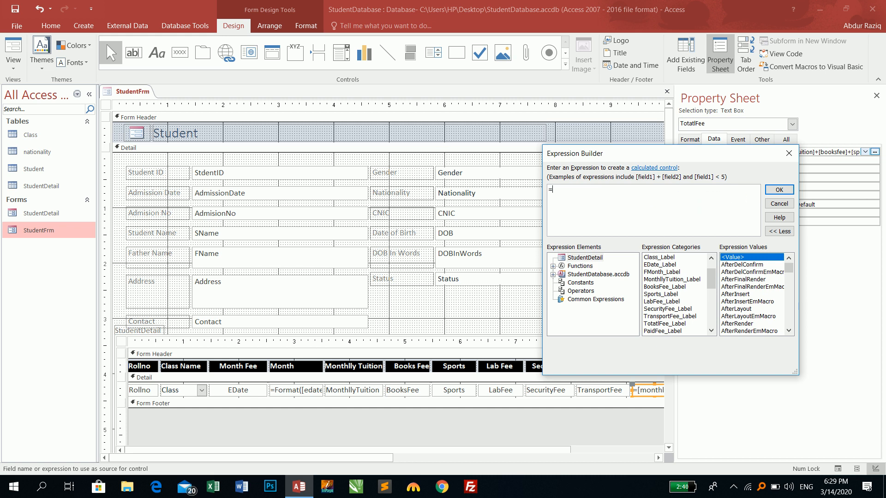
pyautogui.write('mon')
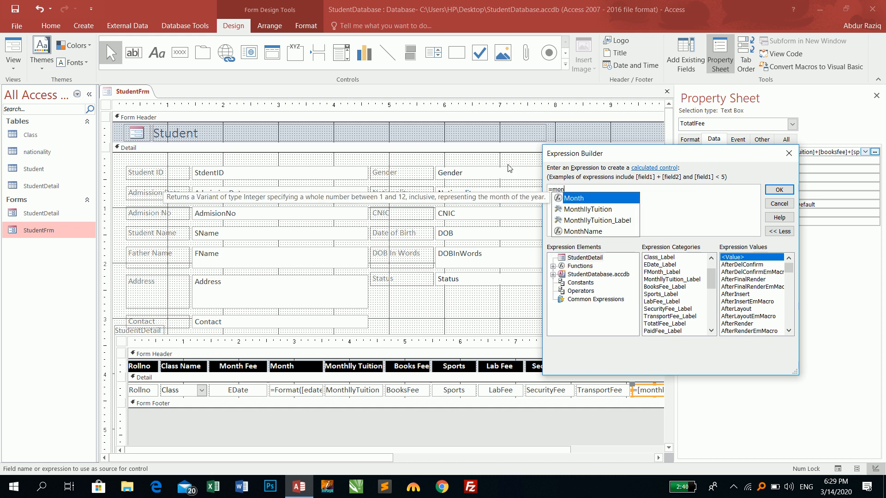
pyautogui.doubleClick(595, 210)
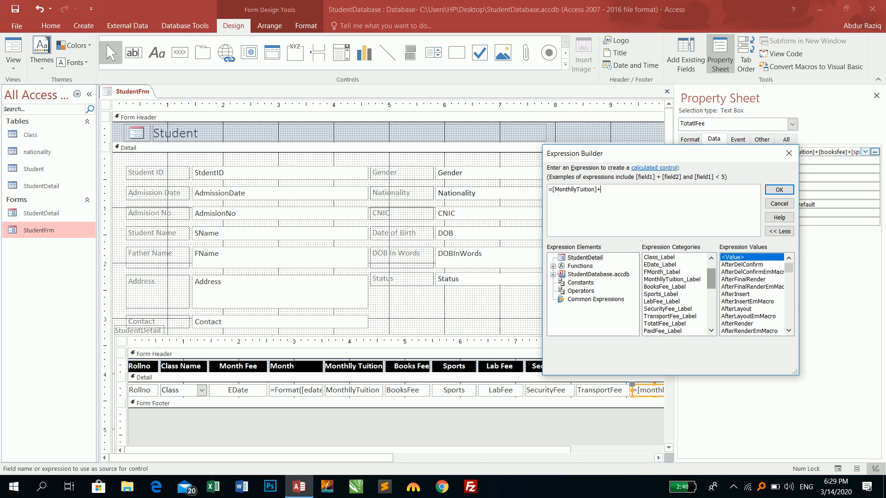
pyautogui.write('+bo')
pyautogui.doubleClick(635, 202)
pyautogui.write('+')
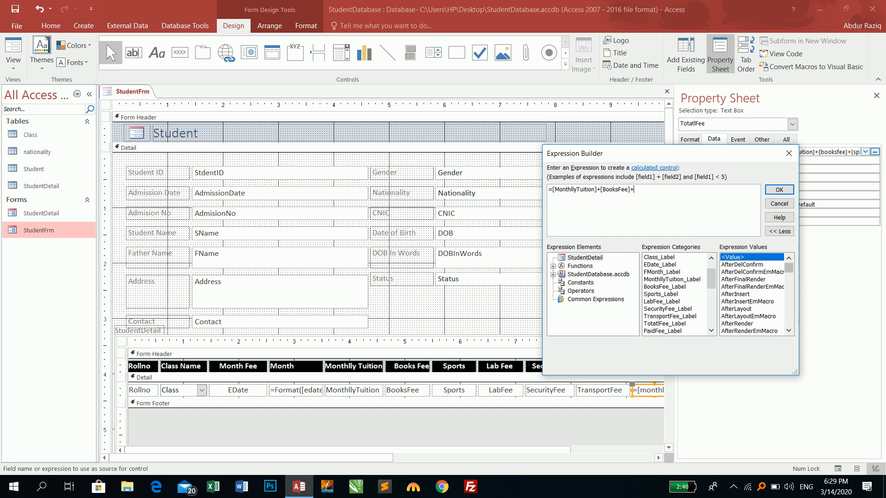
pyautogui.write('spo')
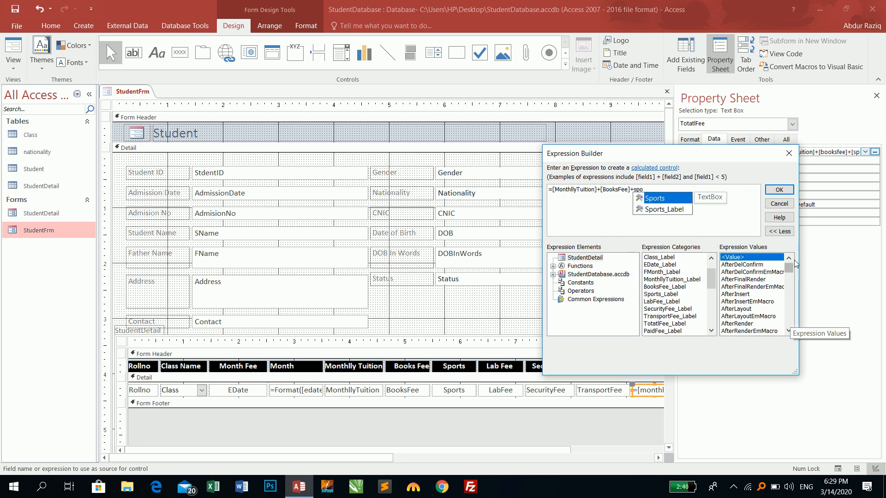
pyautogui.doubleClick(657, 201)
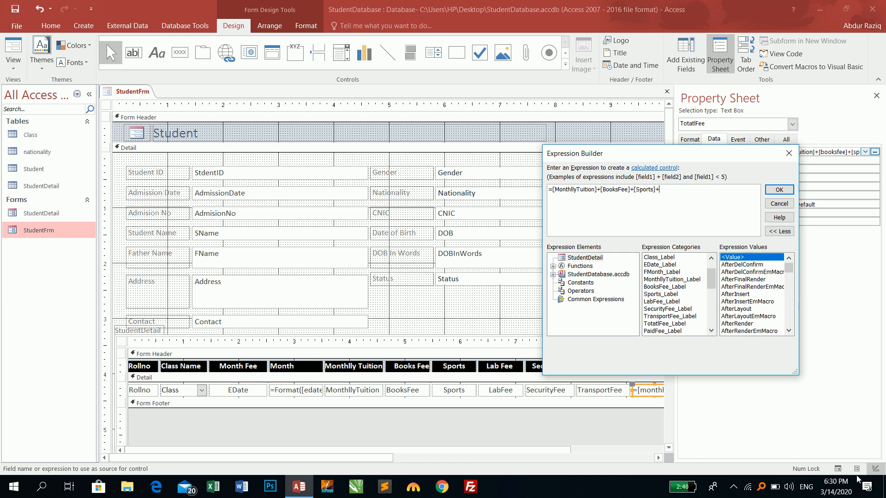
# Complete the TotatlFee expression with [LabFee]+[SecurityFee]+[TransportFee], accept it and save the form.
pyautogui.write('lab')
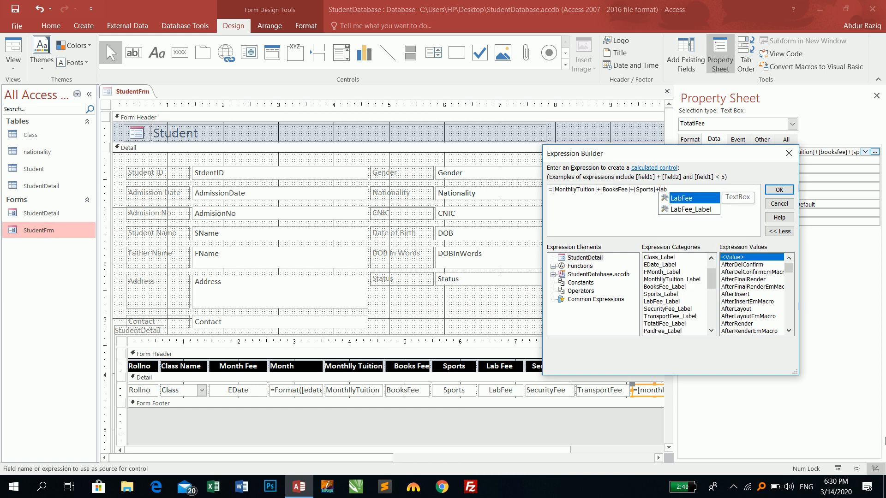
pyautogui.doubleClick(691, 197)
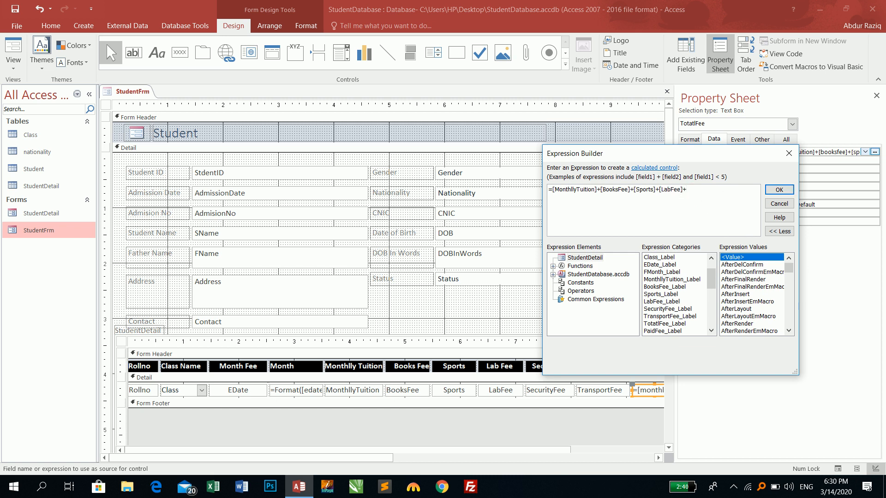
pyautogui.write('+s')
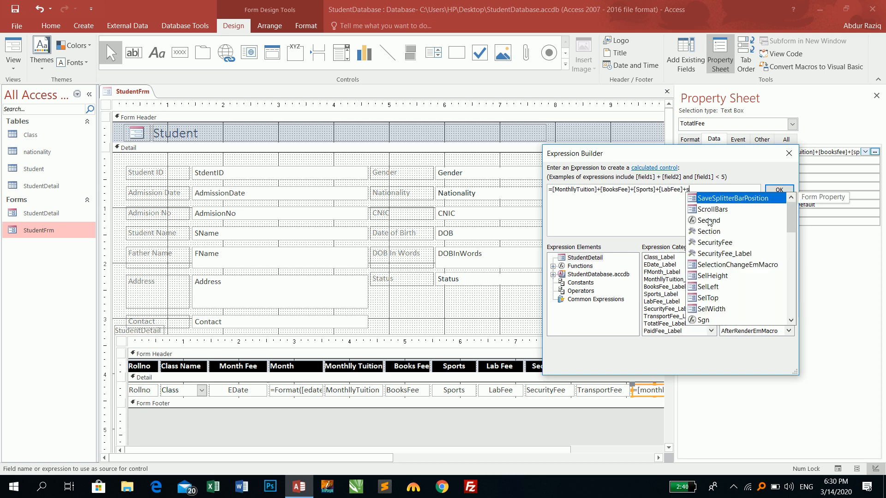
pyautogui.write('ec')
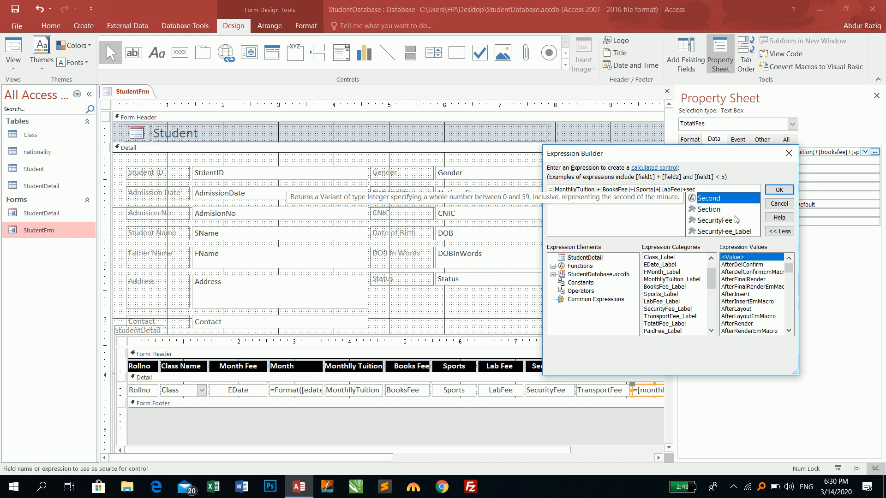
pyautogui.doubleClick(726, 223)
pyautogui.write('+')
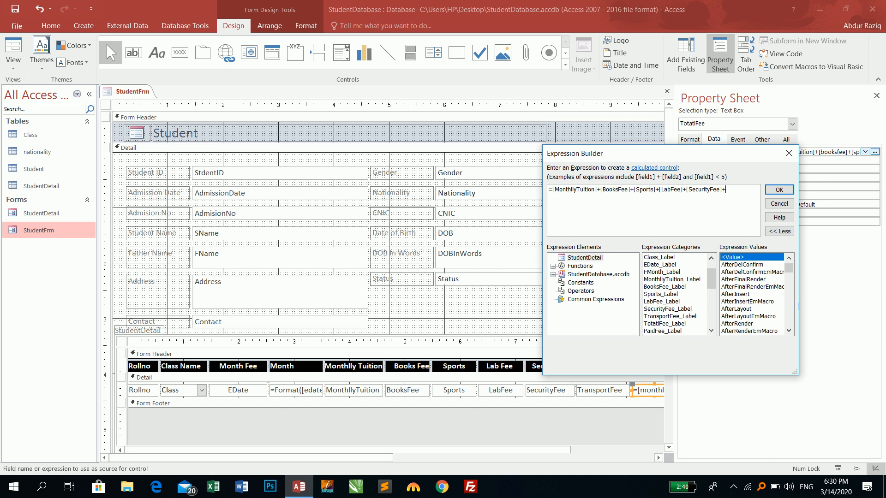
pyautogui.write('tra')
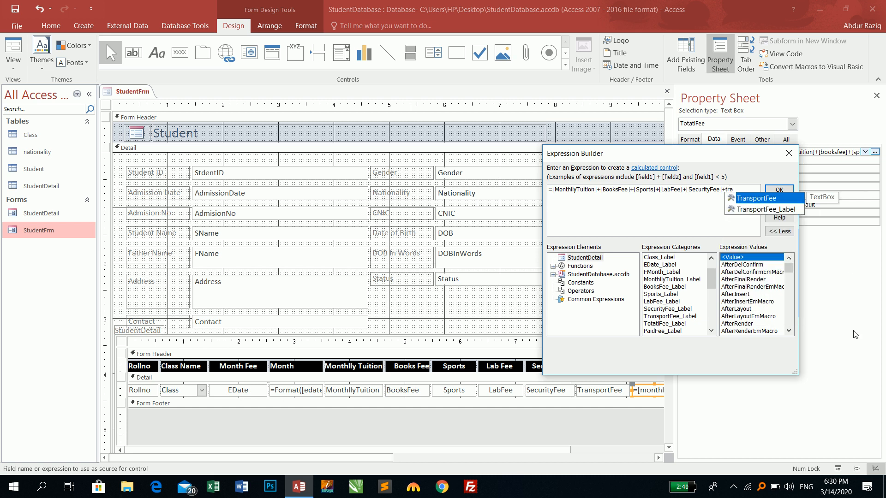
pyautogui.doubleClick(756, 199)
pyautogui.click(779, 190)
pyautogui.click(15, 9)
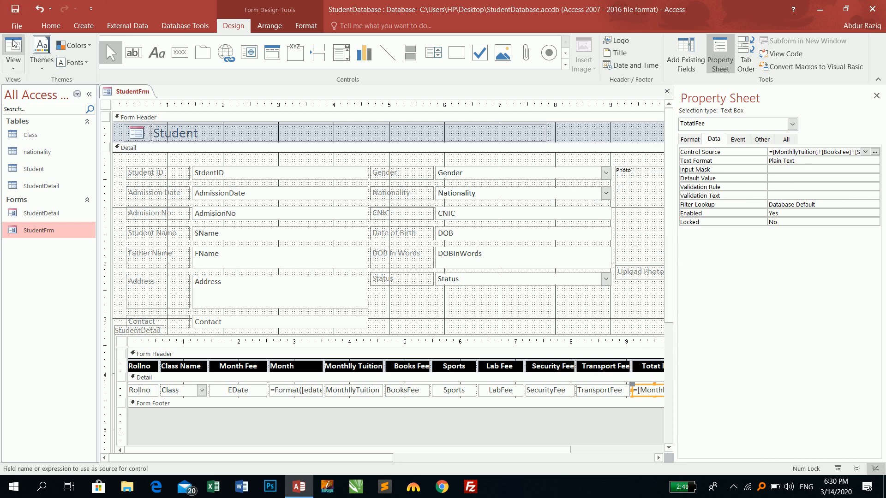
# Check the calculated total fee in Form View by moving through the first fee record's fields, and return to Design View.
pyautogui.click(14, 43)
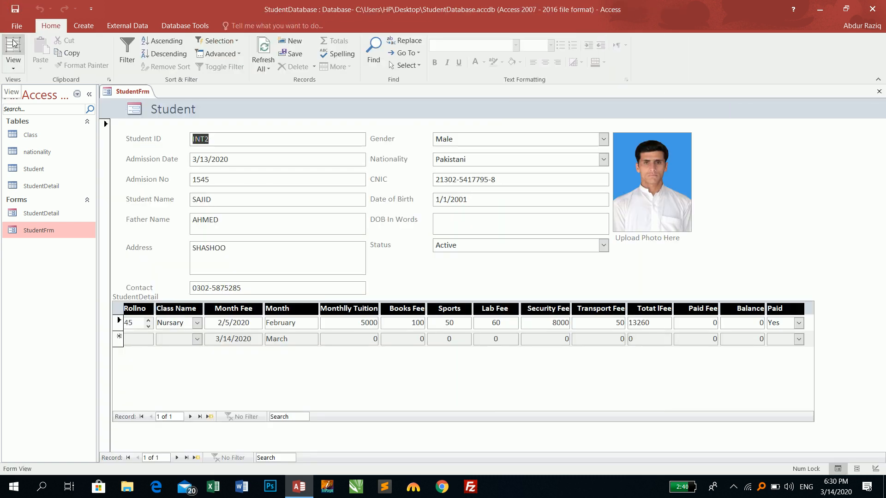
pyautogui.click(137, 323)
pyautogui.press('Tab')
pyautogui.press('Tab')
pyautogui.press('Tab')
pyautogui.press('Tab')
pyautogui.press('Tab')
pyautogui.press('Tab')
pyautogui.press('Tab')
pyautogui.press('Tab')
pyautogui.press('Tab')
pyautogui.press('Tab')
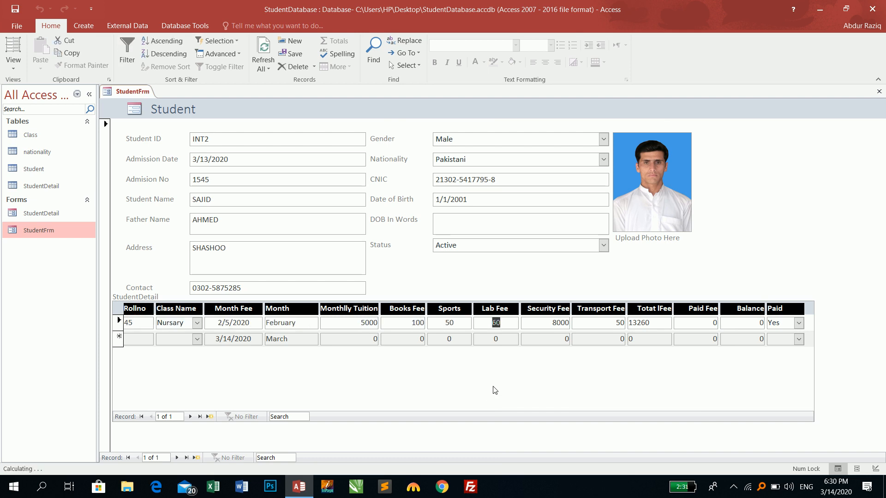
pyautogui.press('Tab')
pyautogui.click(13, 57)
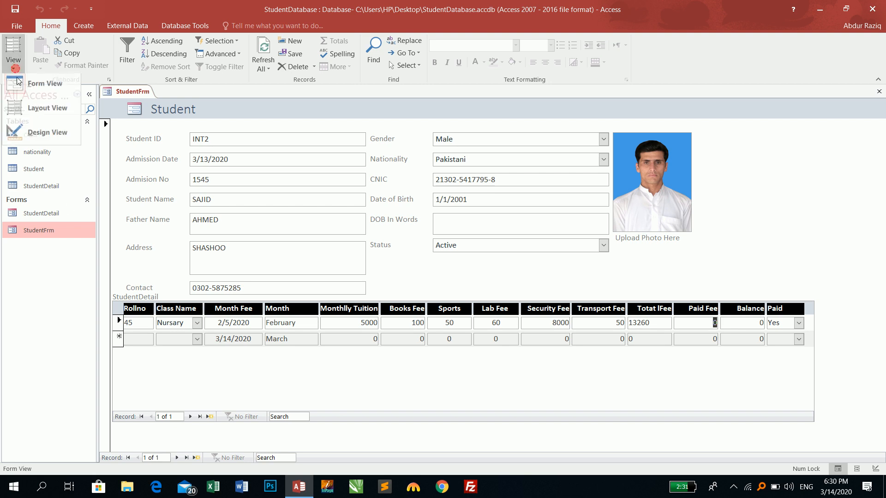
pyautogui.click(31, 136)
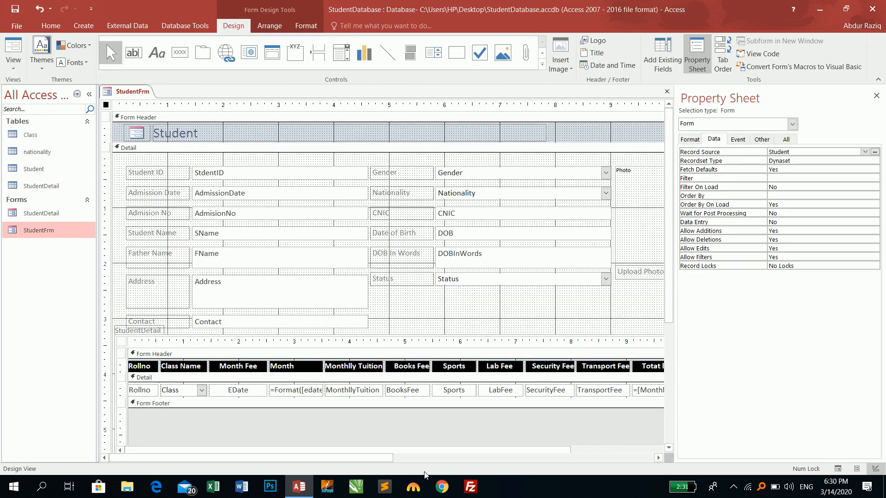
# Set the Balance text box's Control Source to =[TotatlFee]-[Paid] in the Expression Builder.
pyautogui.moveTo(379, 458); pyautogui.dragTo(520, 458)
pyautogui.click(602, 387)
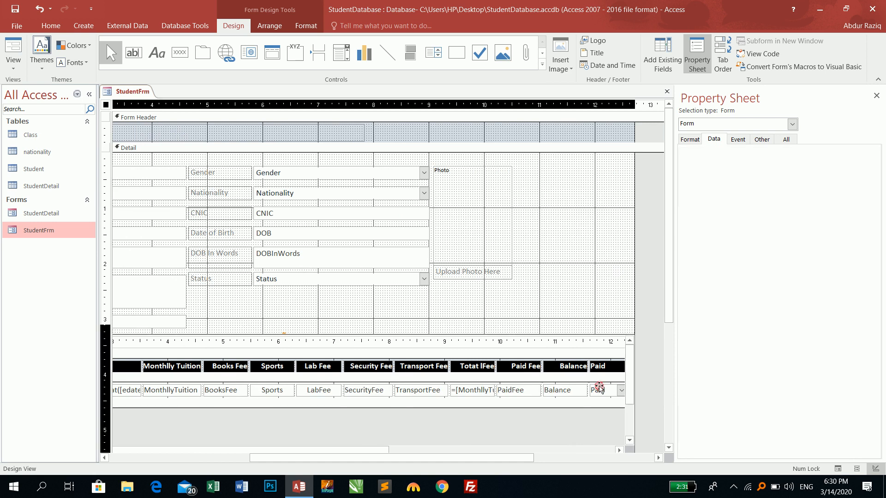
pyautogui.click(569, 394)
pyautogui.click(858, 152)
pyautogui.click(875, 152)
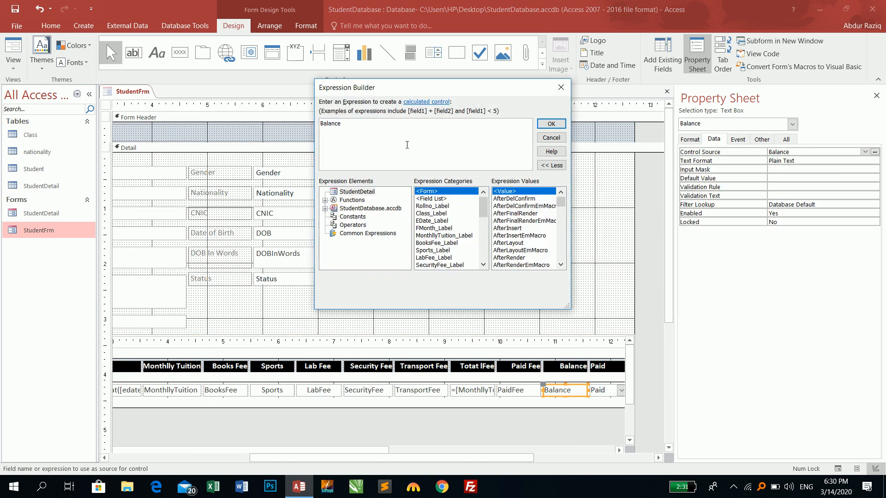
pyautogui.hotkey('ctrl', 'a')
pyautogui.write('=total')
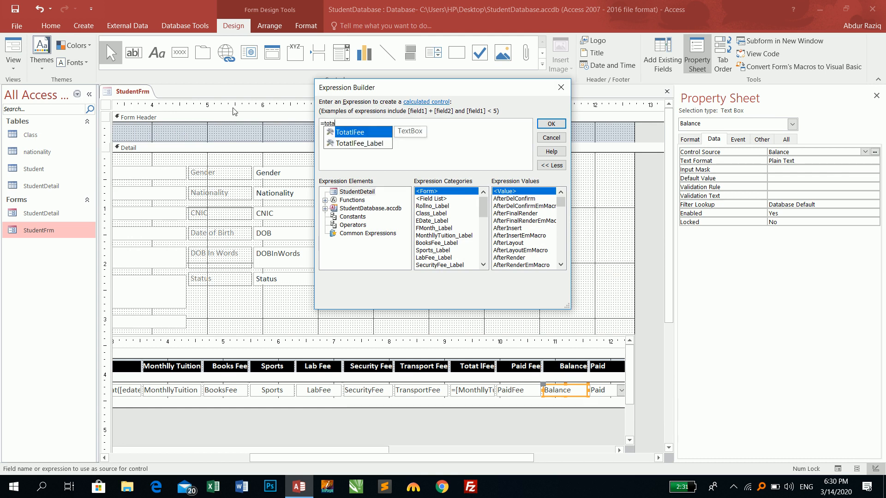
pyautogui.doubleClick(351, 133)
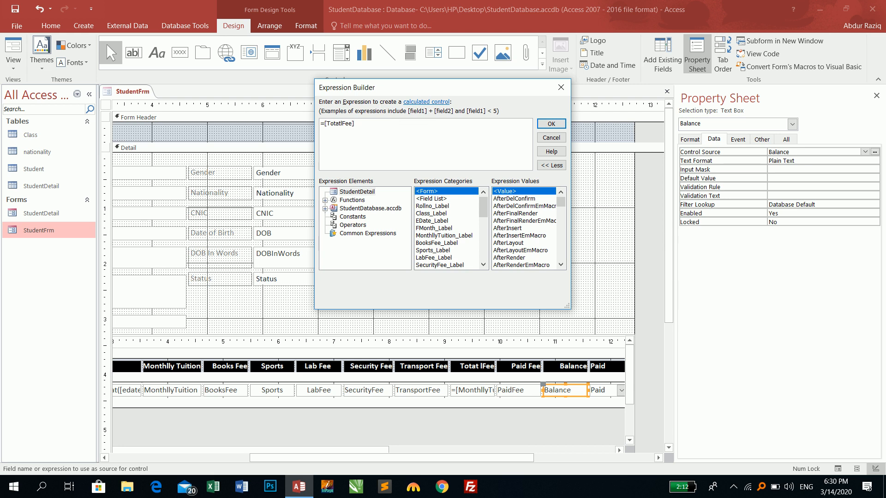
pyautogui.write('-pa')
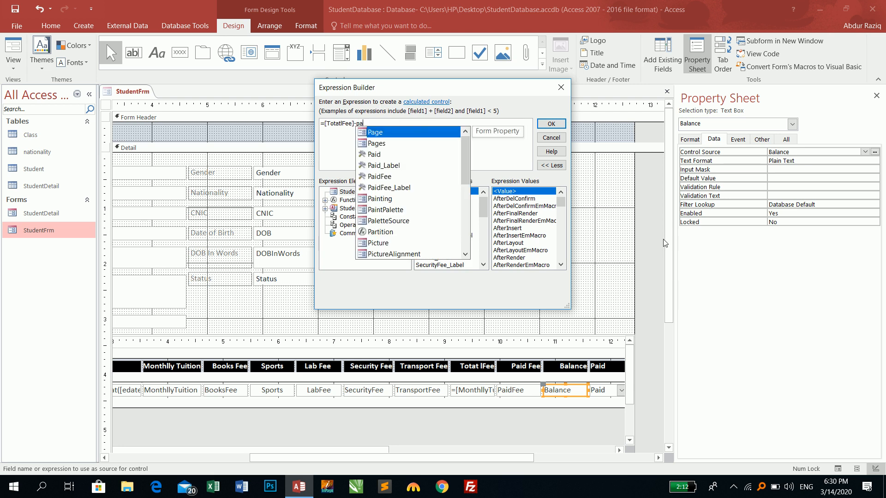
pyautogui.write('i')
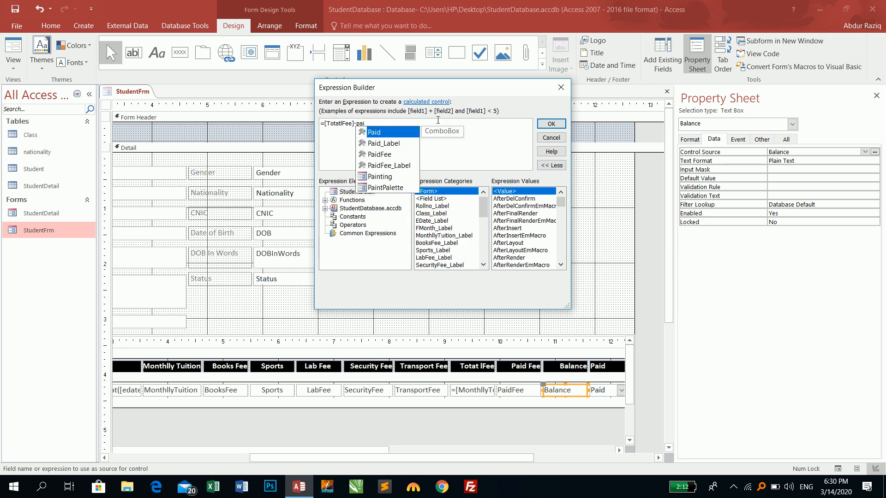
pyautogui.doubleClick(390, 134)
pyautogui.click(551, 123)
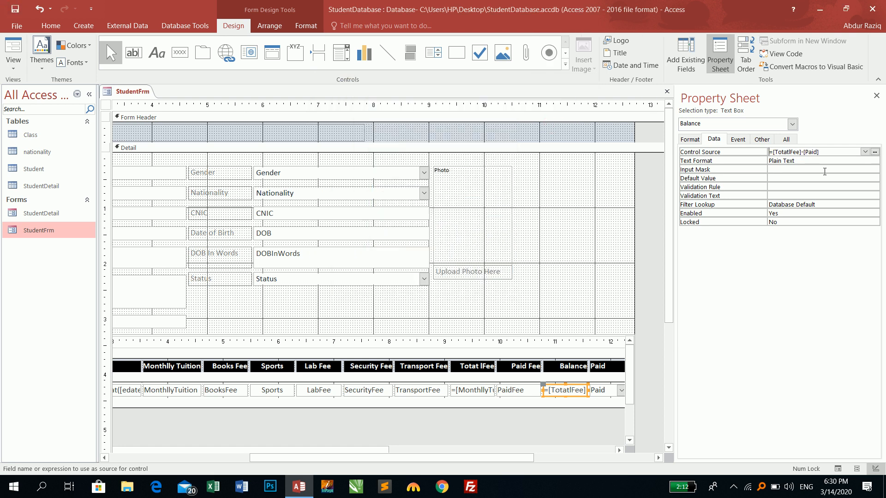
# Check the Balance column of the fee subform in Form View and return to Design View.
pyautogui.click(20, 43)
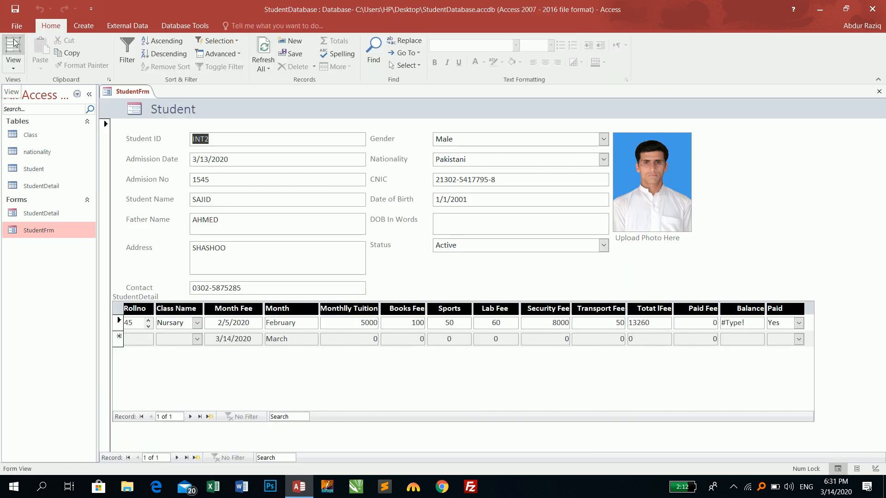
pyautogui.click(7, 61)
pyautogui.click(21, 134)
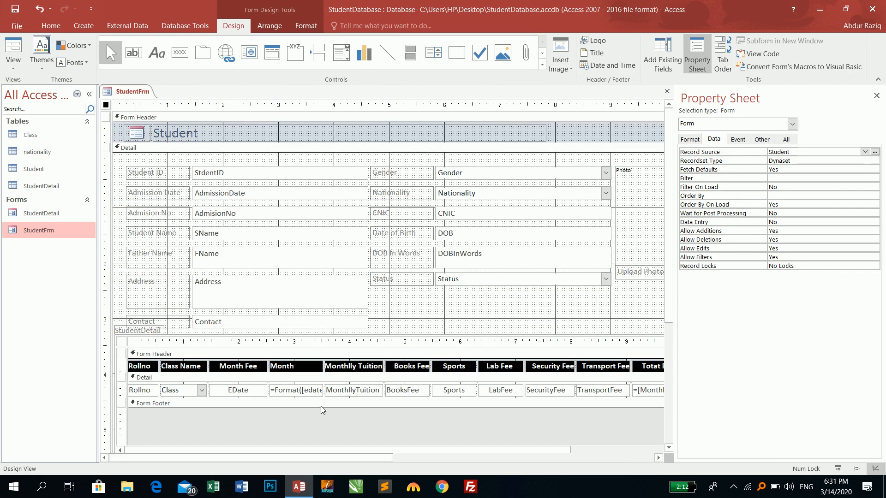
# Correct the Balance text box's Control Source expression to =[TotatlFee]-[PaidFee] in the Expression Builder.
pyautogui.moveTo(337, 461); pyautogui.dragTo(489, 476)
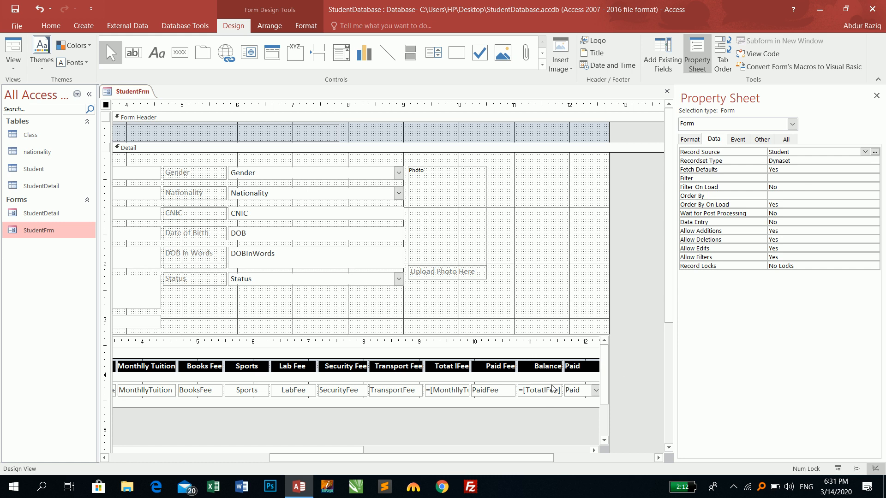
pyautogui.click(541, 393)
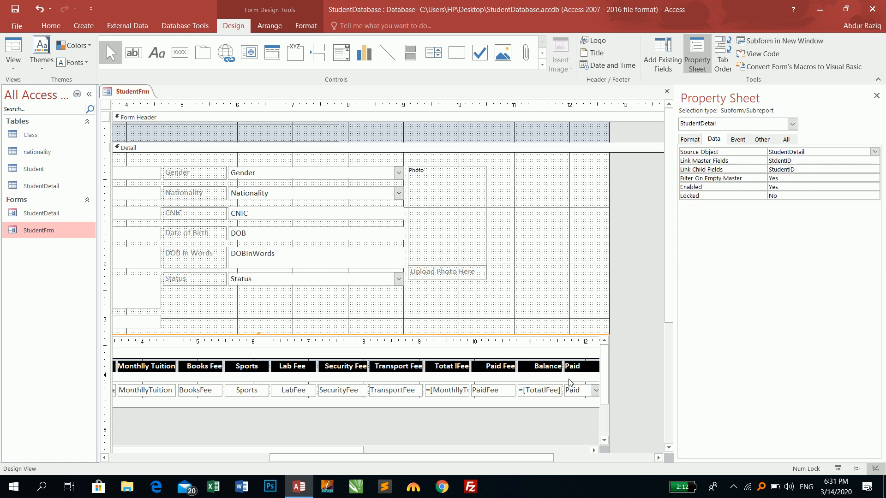
pyautogui.click(540, 391)
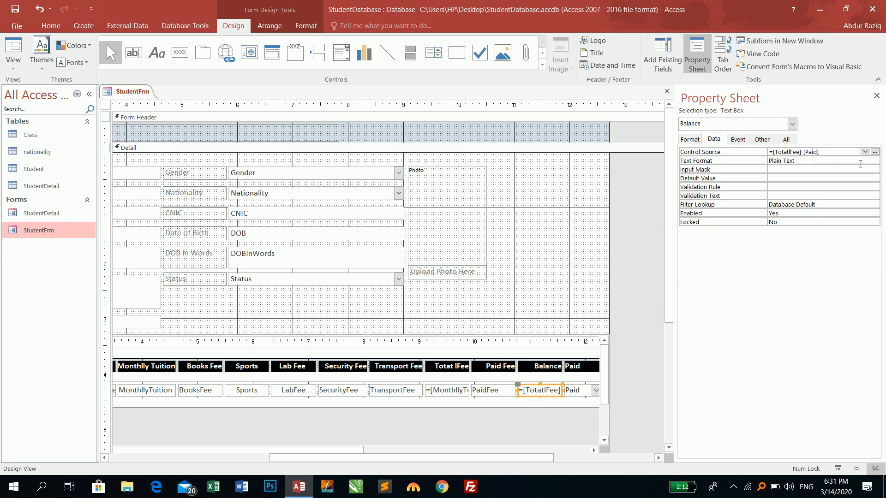
pyautogui.click(874, 152)
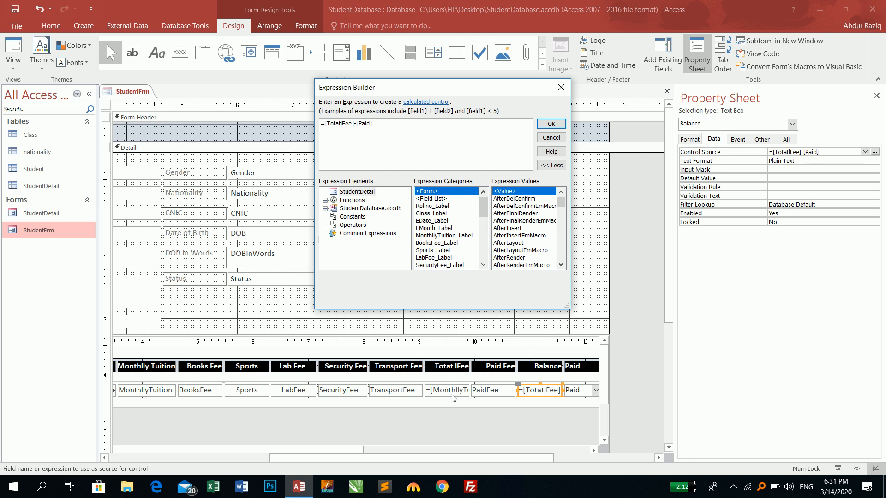
pyautogui.click(551, 124)
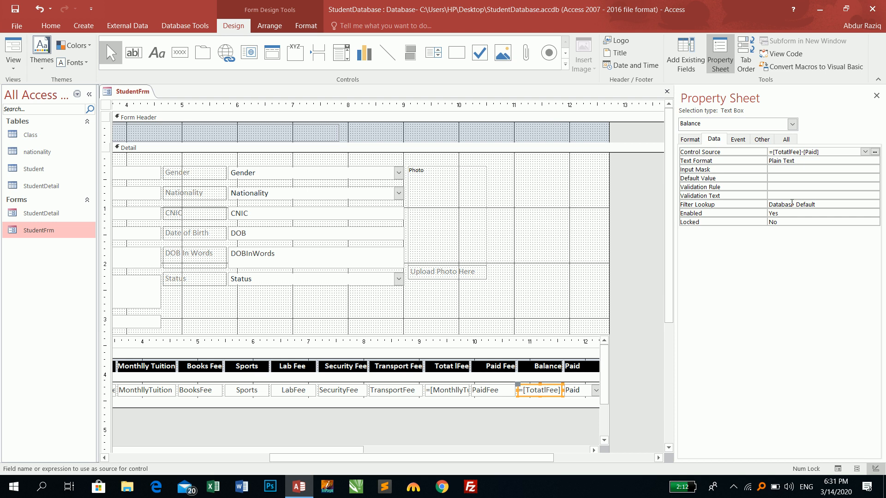
pyautogui.click(874, 152)
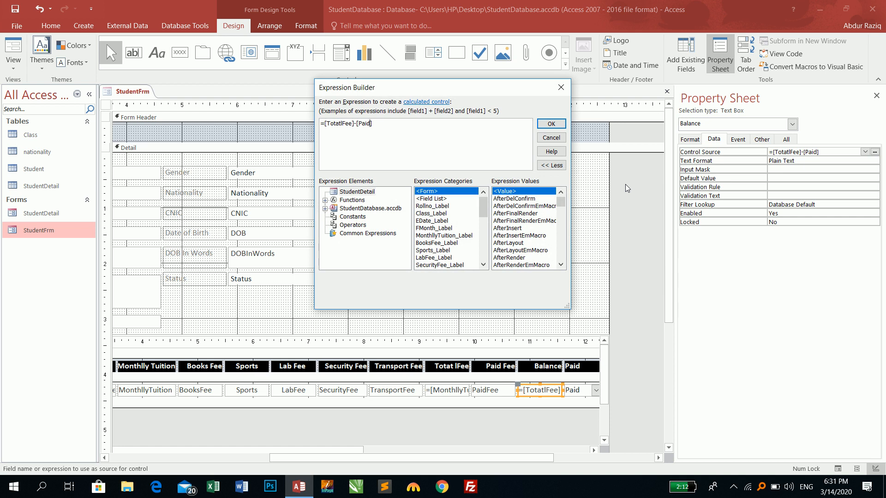
pyautogui.write('fee')
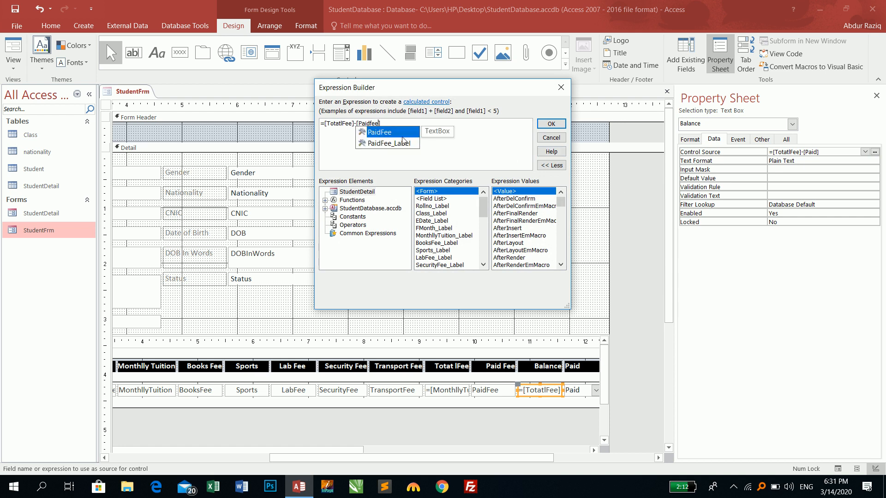
pyautogui.doubleClick(397, 132)
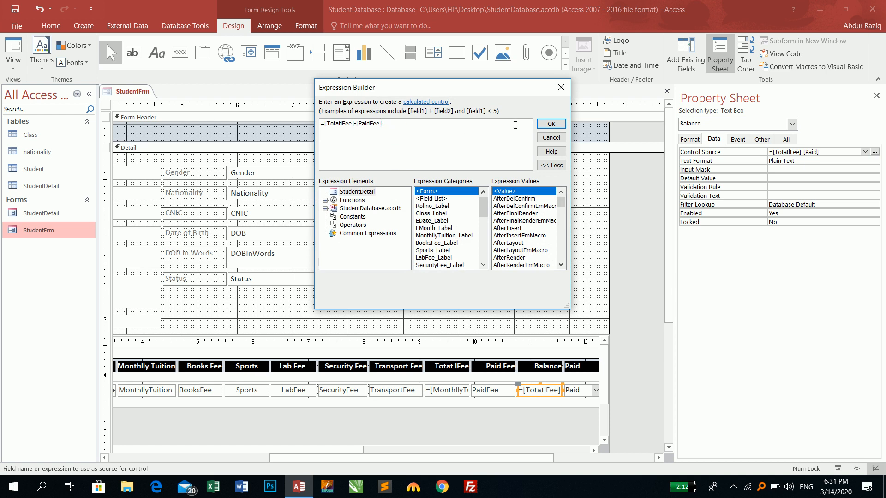
pyautogui.click(549, 125)
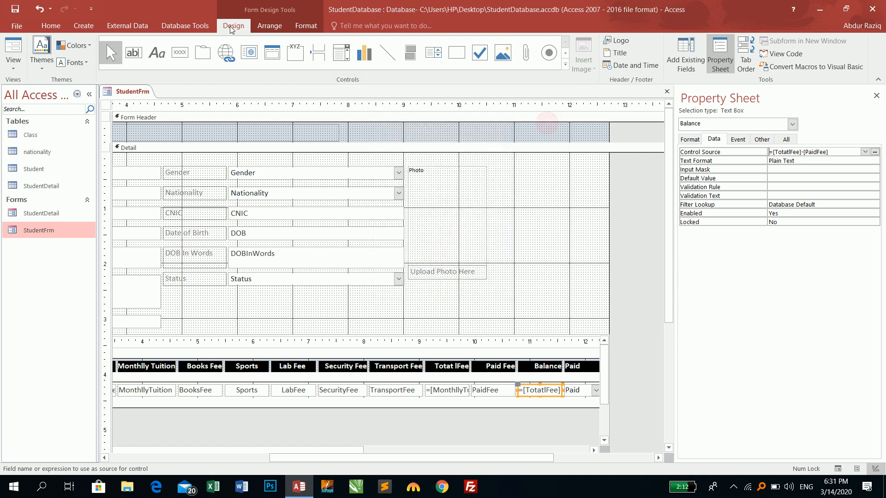
# Check the Balance column of the fee subform in Form View and return to Design View.
pyautogui.click(9, 44)
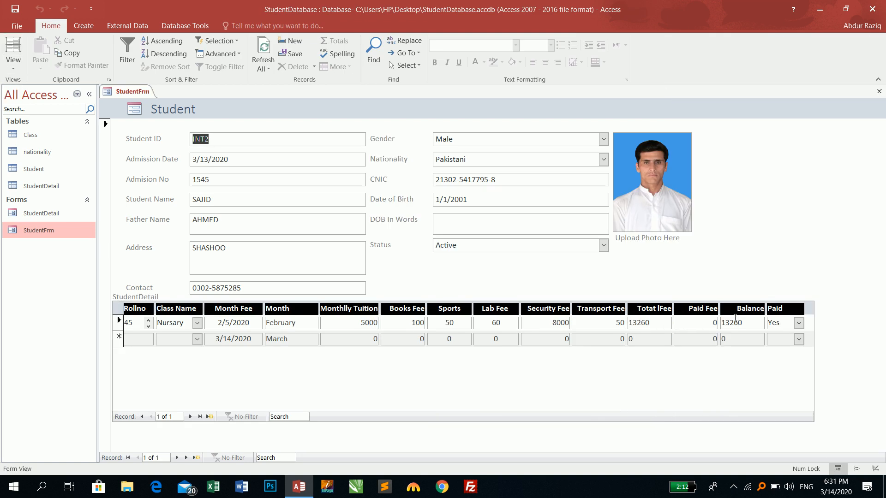
pyautogui.rightClick(741, 194)
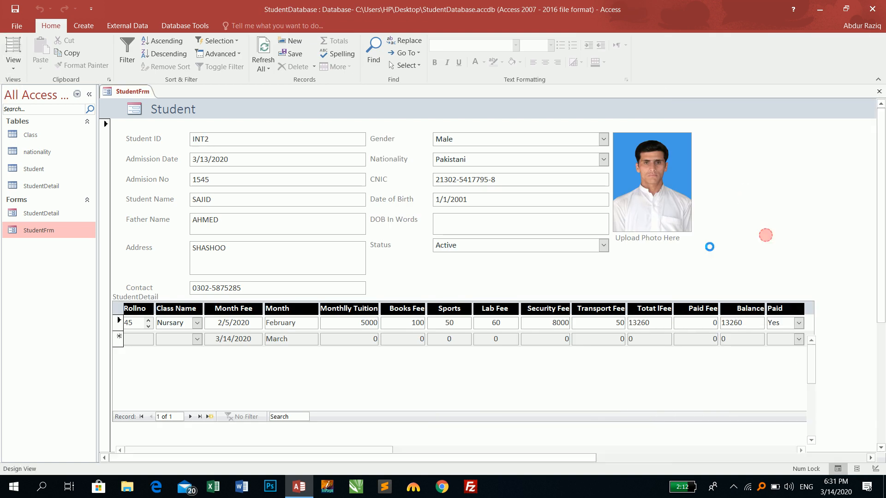
pyautogui.click(764, 234)
# Center the text of all the column heading labels in the fee subform's header.
pyautogui.moveTo(362, 458); pyautogui.dragTo(493, 466)
pyautogui.click(579, 367)
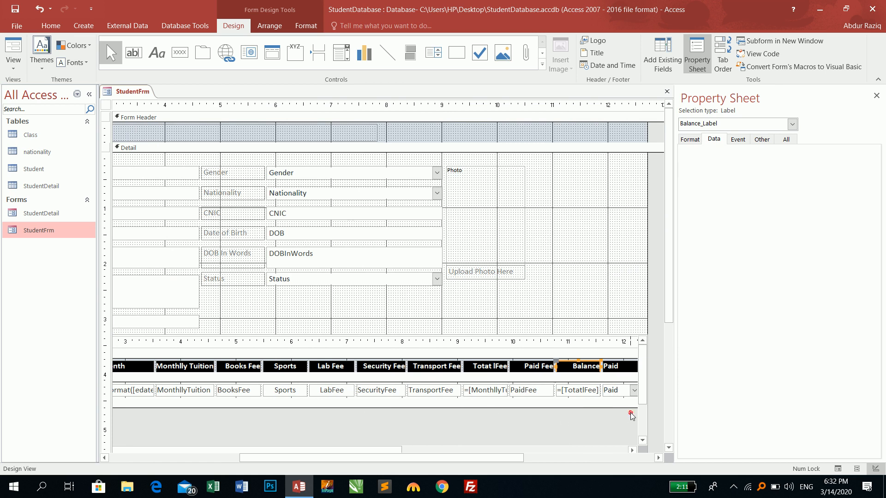
pyautogui.click(594, 406)
pyautogui.click(375, 452)
pyautogui.click(253, 460)
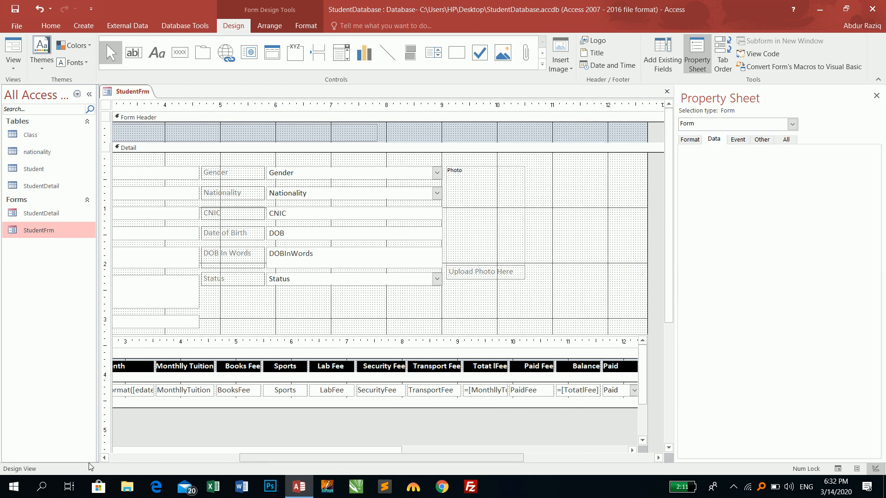
pyautogui.moveTo(107, 461); pyautogui.dragTo(89, 465)
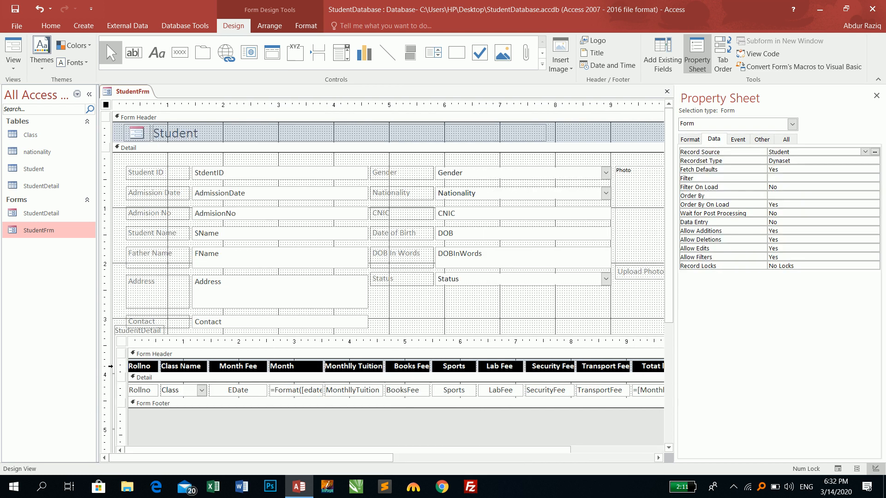
pyautogui.click(112, 366)
pyautogui.click(123, 362)
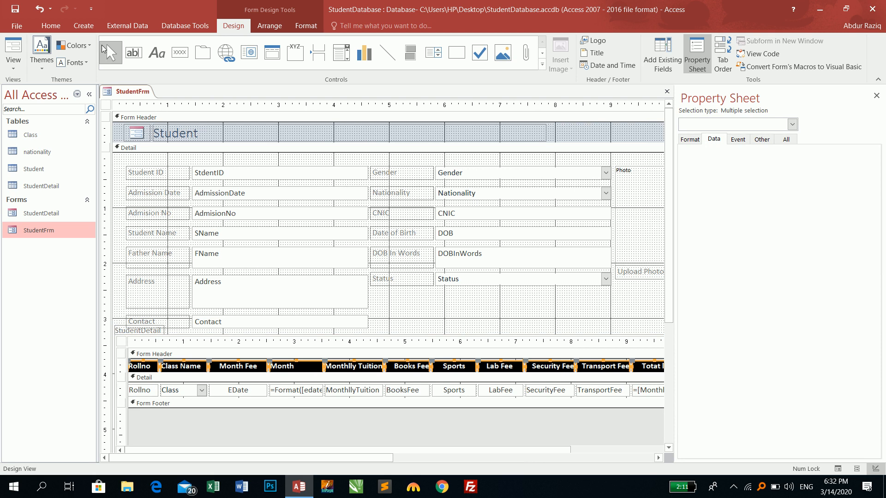
pyautogui.click(51, 26)
pyautogui.click(546, 62)
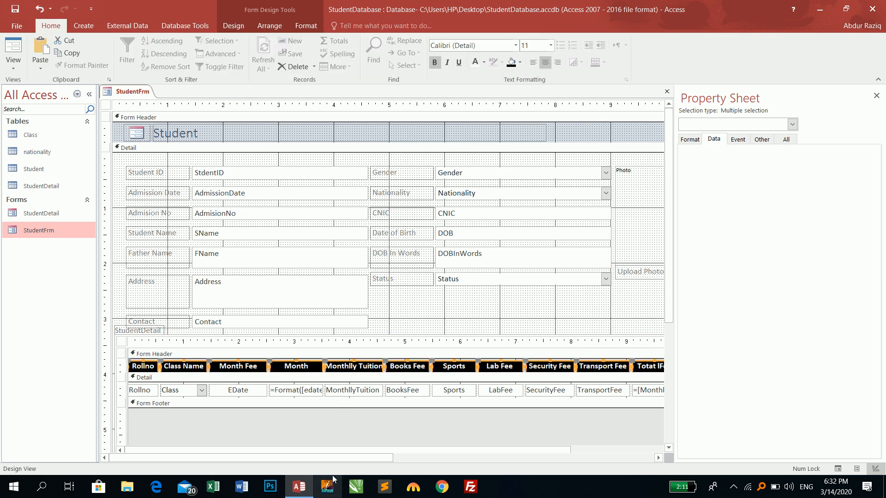
pyautogui.click(569, 431)
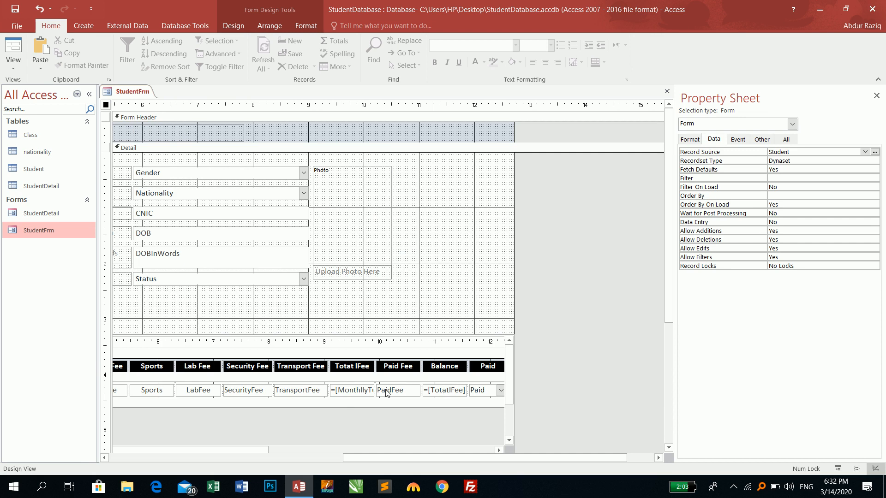
# Set the Format property of the total fee text box to "Rs "#.
pyautogui.click(358, 394)
pyautogui.click(357, 393)
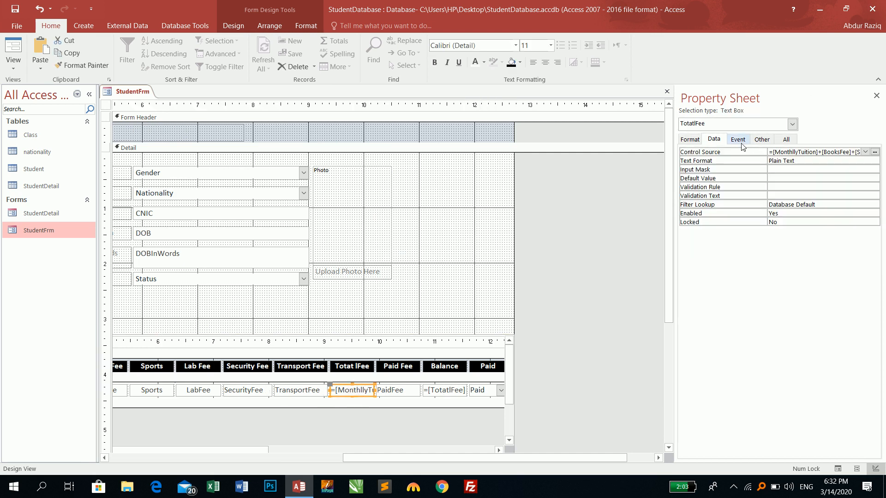
pyautogui.click(689, 138)
pyautogui.click(783, 150)
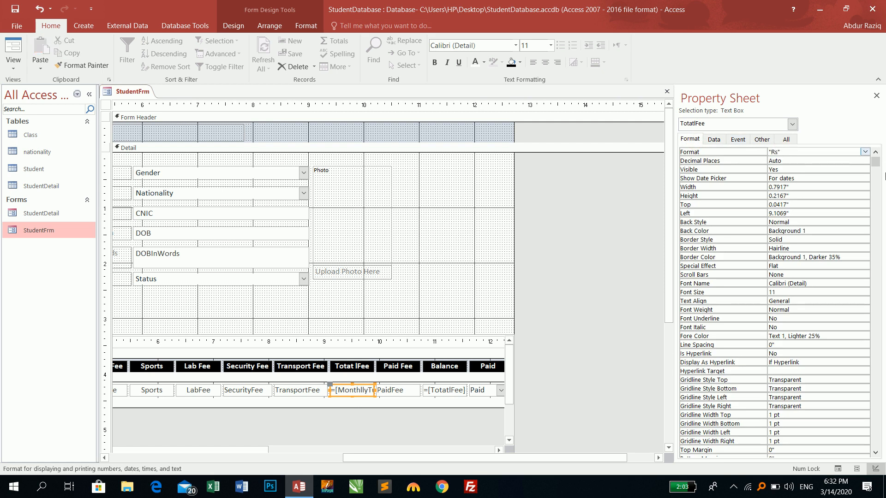
pyautogui.press('BackSpace')
pyautogui.write('#')
pyautogui.press('Return')
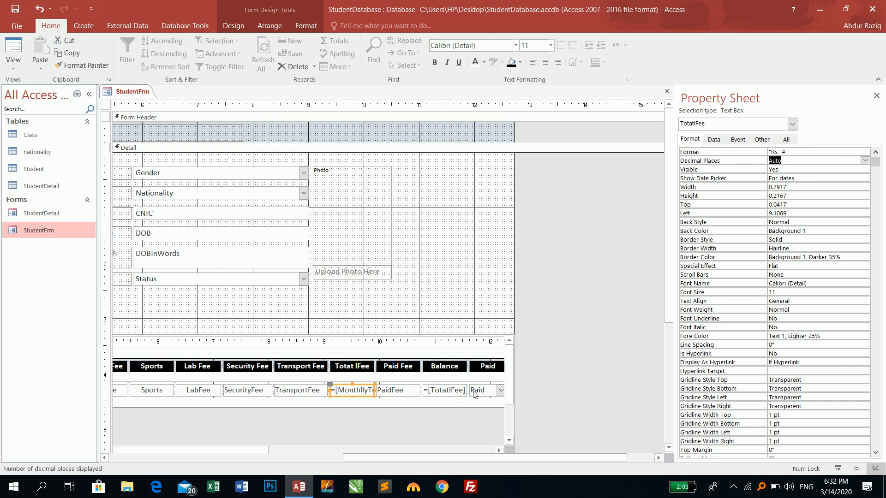
# Set the Format property of the Balance text box to "Rs "#.
pyautogui.click(452, 390)
pyautogui.click(790, 151)
pyautogui.write('"Rs')
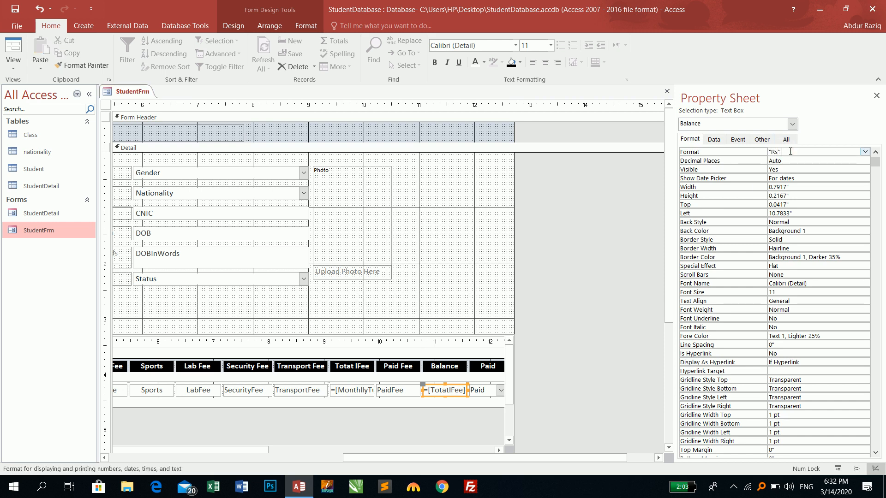
pyautogui.write('" #')
pyautogui.press('Return')
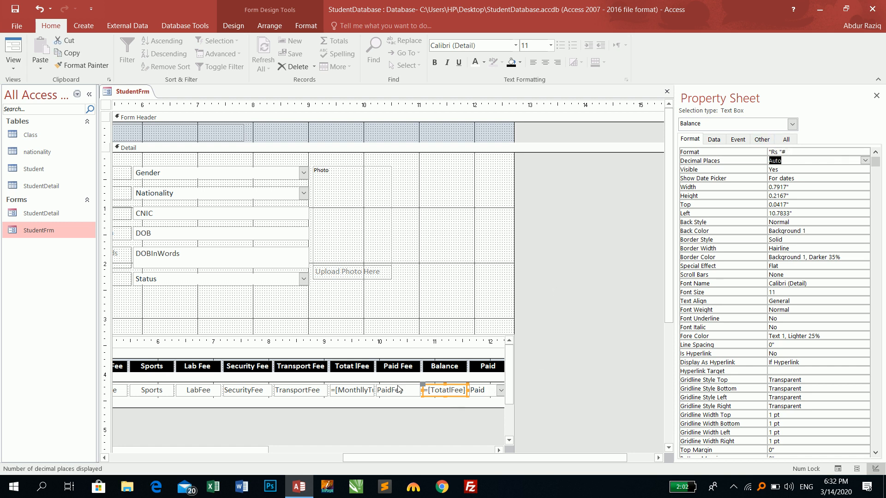
# Switch to Form View, set the first fee record's Paid Fee to 5000, and move on to the new record.
pyautogui.click(7, 52)
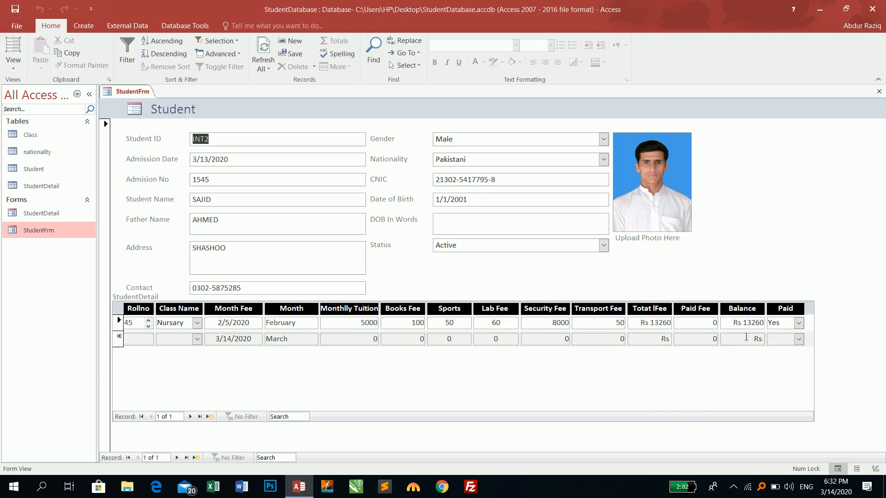
pyautogui.doubleClick(705, 325)
pyautogui.write('5000')
pyautogui.press('Tab')
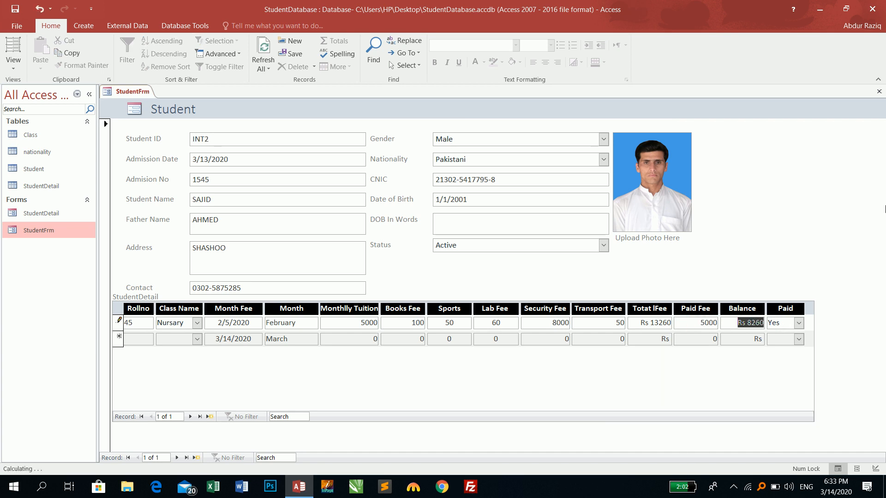
pyautogui.press('Tab')
pyautogui.press('Tab')
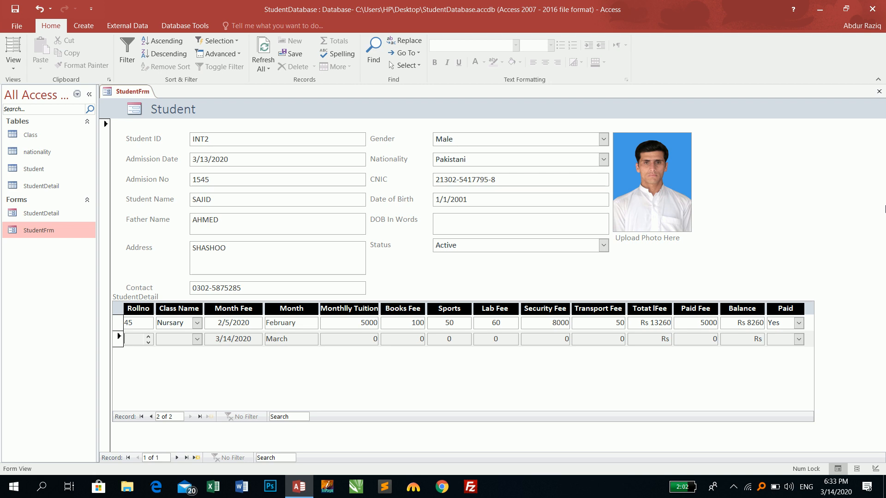
# Change the first fee record's Month Fee date to 1/1/2020.
pyautogui.click(256, 323)
pyautogui.click(268, 323)
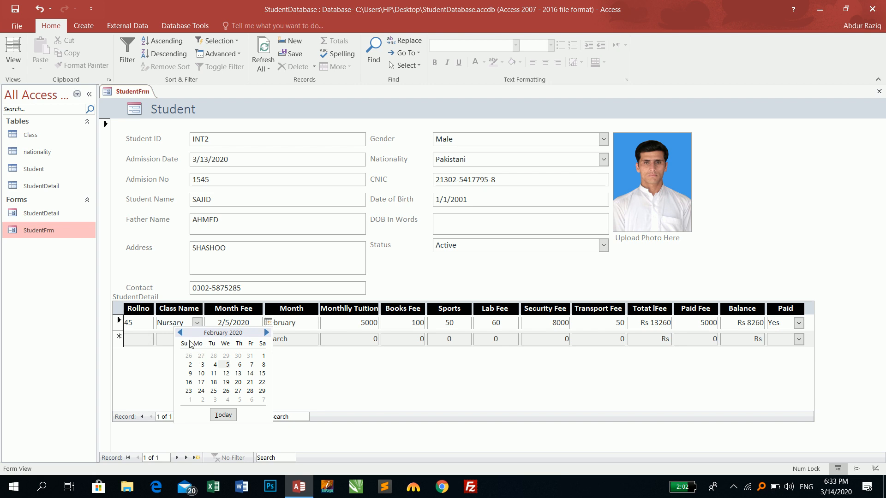
pyautogui.click(180, 332)
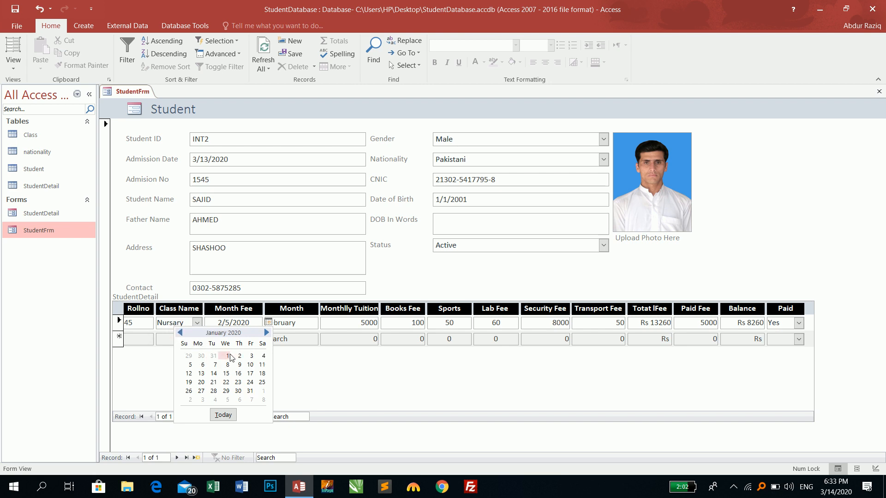
pyautogui.click(228, 356)
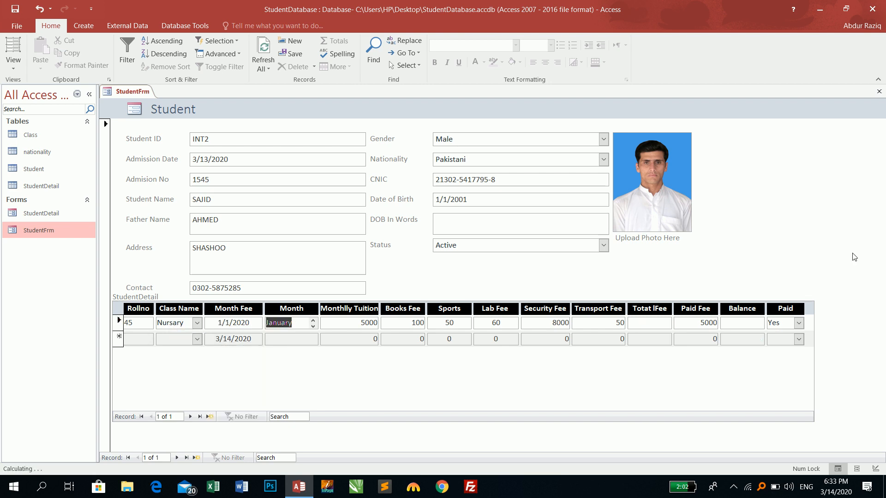
# Move through the first record's fee fields to check the recalculated total fee and balance.
pyautogui.press('Tab')
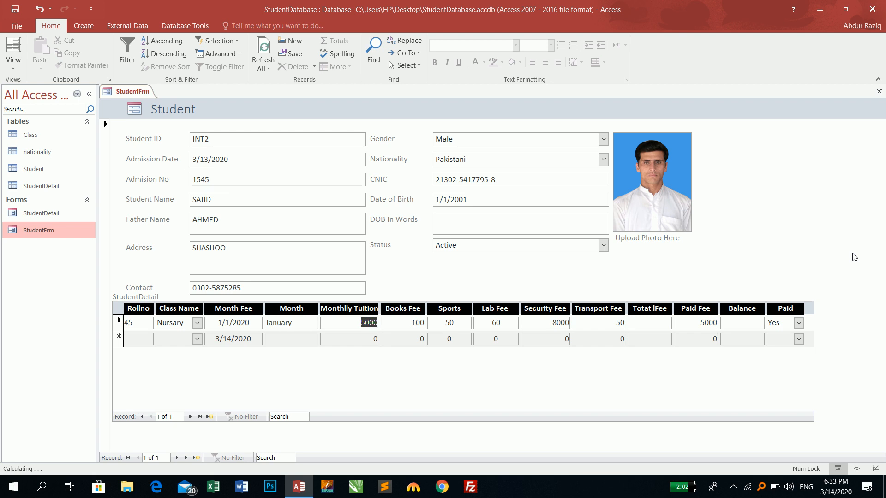
pyautogui.press('Tab')
pyautogui.press('Tab')
pyautogui.press('Tab')
pyautogui.press('Tab')
pyautogui.press('Tab')
pyautogui.press('Tab')
pyautogui.press('Tab')
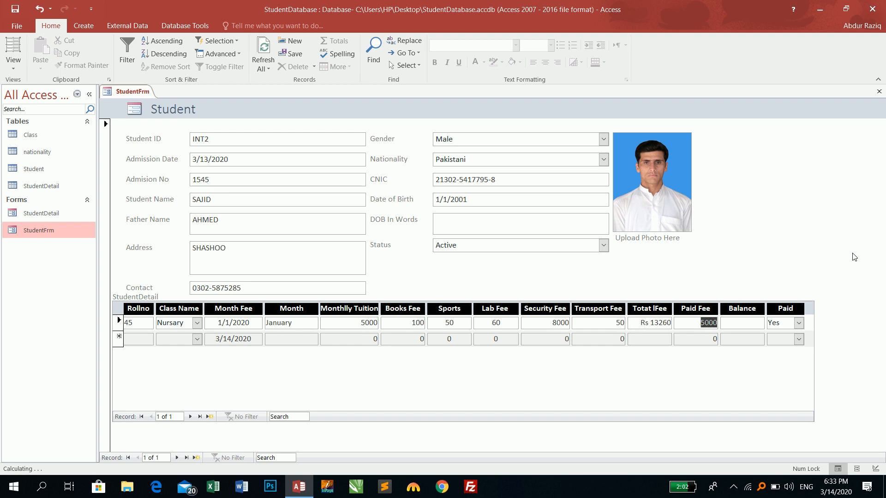
pyautogui.press('Tab')
# Start a second fee record with the same roll number, class Nursary and Month Fee date 2/1/2020.
pyautogui.write('45')
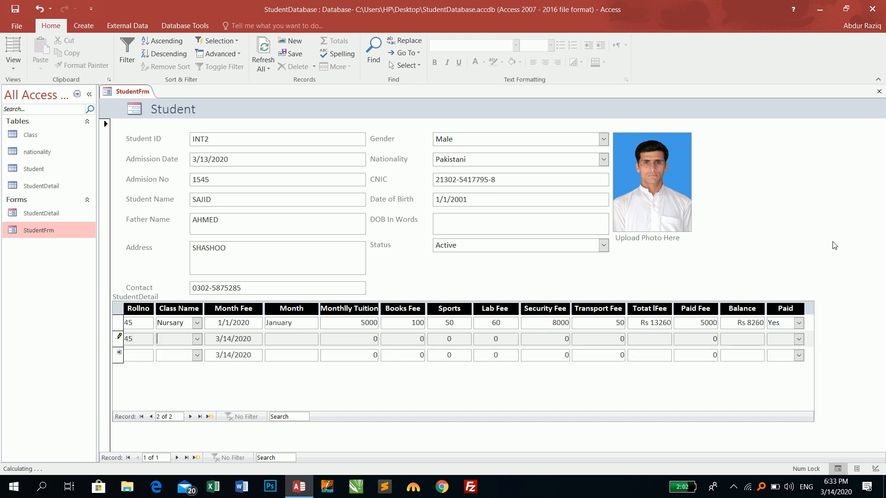
pyautogui.write('nursary')
pyautogui.press('Tab')
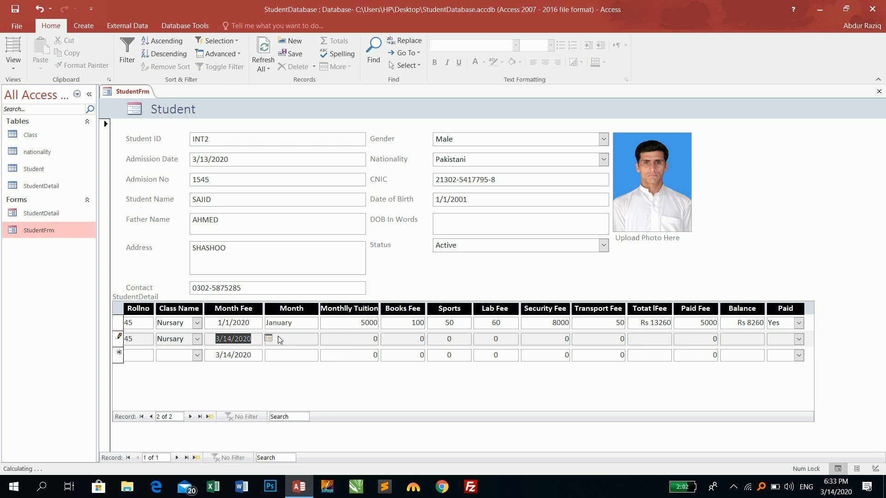
pyautogui.click(258, 339)
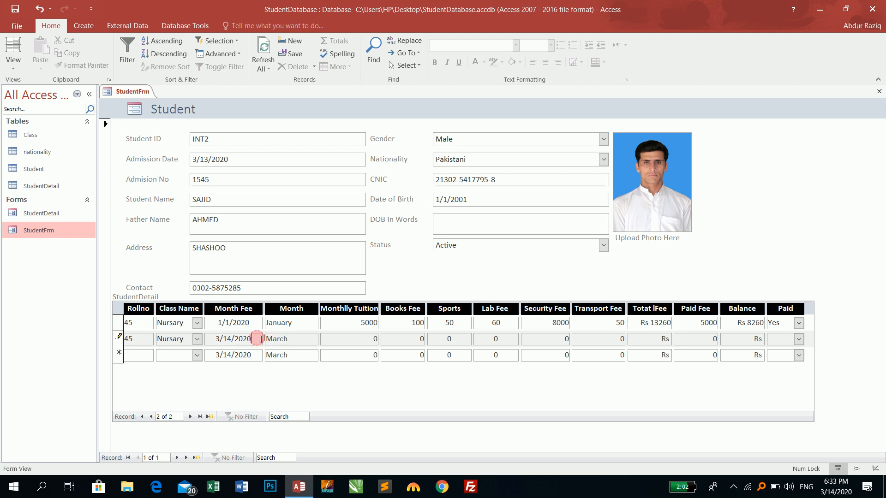
pyautogui.click(180, 348)
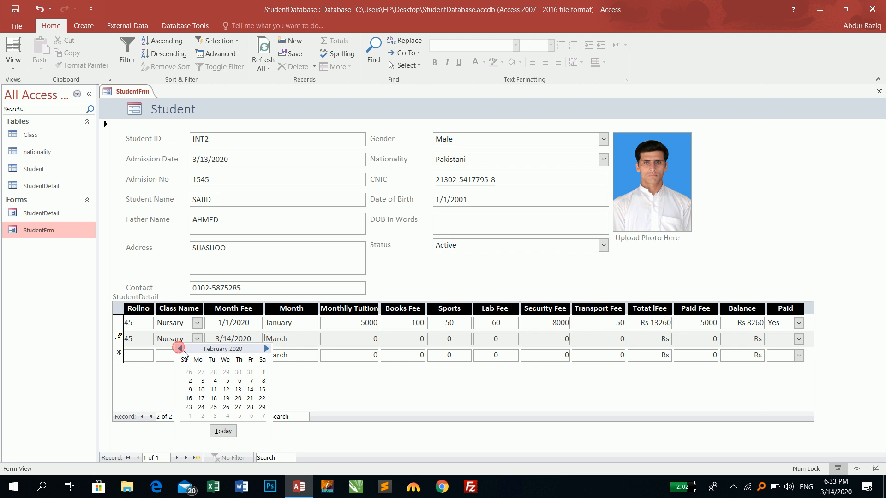
pyautogui.click(263, 371)
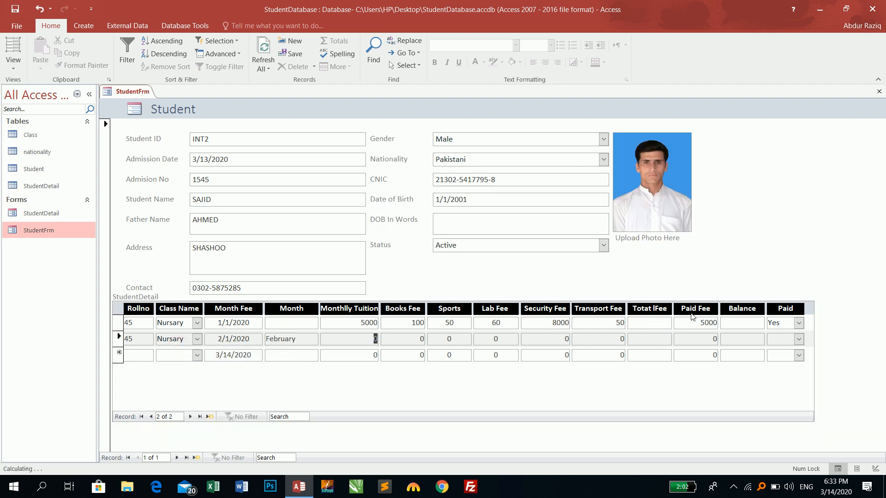
# Enter a monthly tuition of 5000 and a transport fee of 150 in the February record.
pyautogui.click(295, 324)
pyautogui.click(302, 340)
pyautogui.click(337, 340)
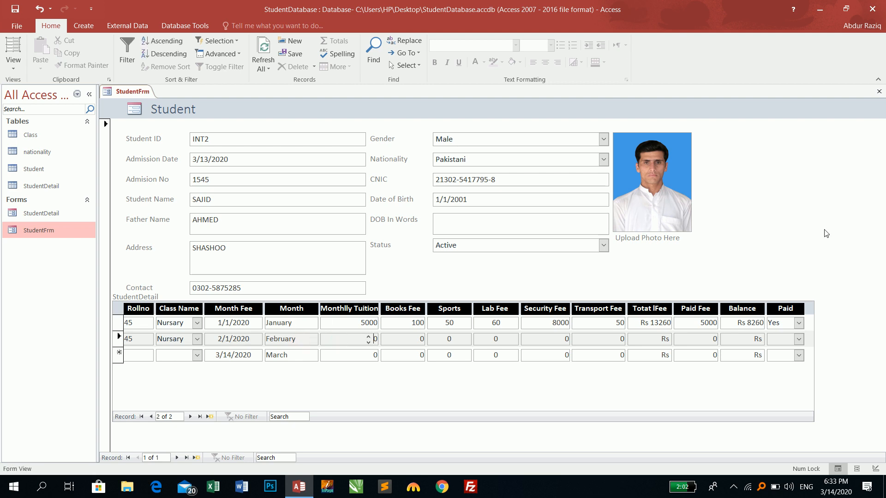
pyautogui.write('500')
pyautogui.press('Tab')
pyautogui.press('Tab')
pyautogui.press('Tab')
pyautogui.press('Tab')
pyautogui.press('Tab')
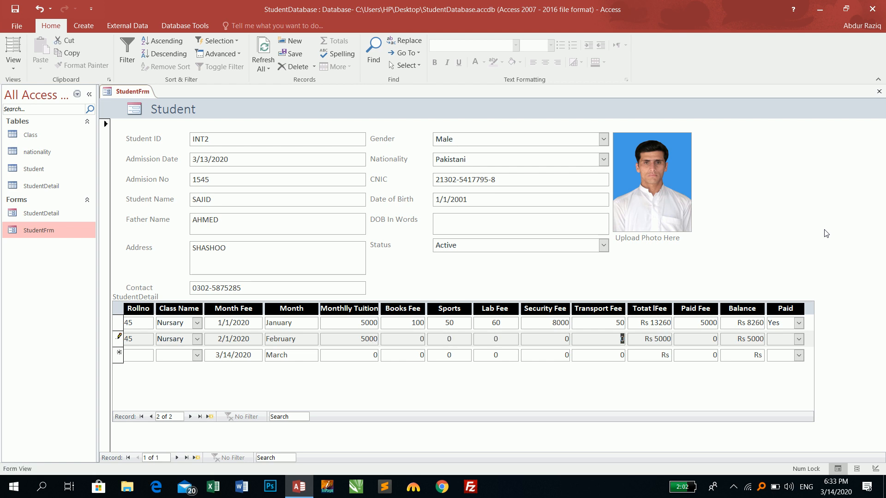
pyautogui.write('150')
pyautogui.press('Tab')
pyautogui.press('Tab')
pyautogui.press('Tab')
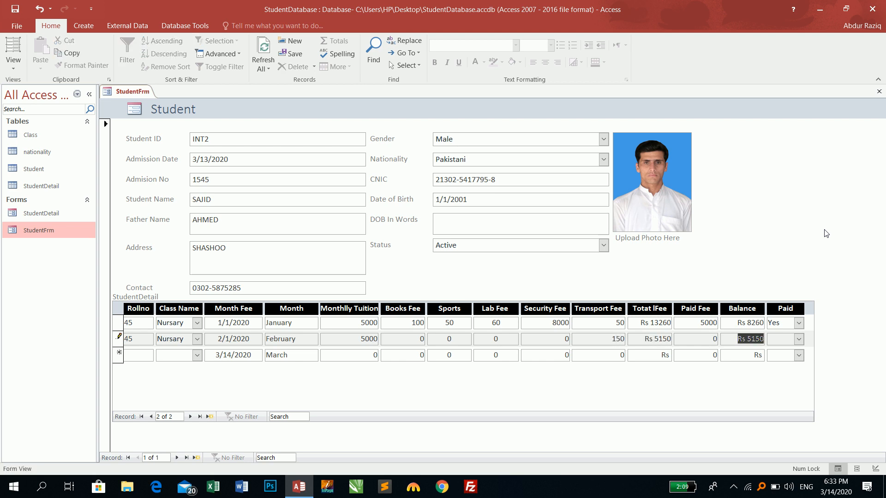
# Complete the February record with a Paid Fee of 1500 and Paid set to Yes.
pyautogui.hotkey('shift', 'Tab')
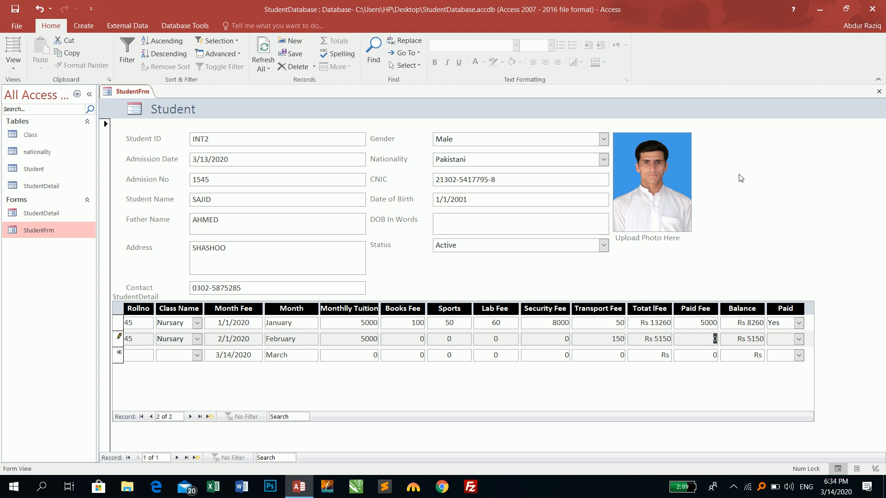
pyautogui.click(748, 159)
pyautogui.write('1500')
pyautogui.press('Tab')
pyautogui.press('Tab')
pyautogui.write('Yes')
pyautogui.press('Tab')
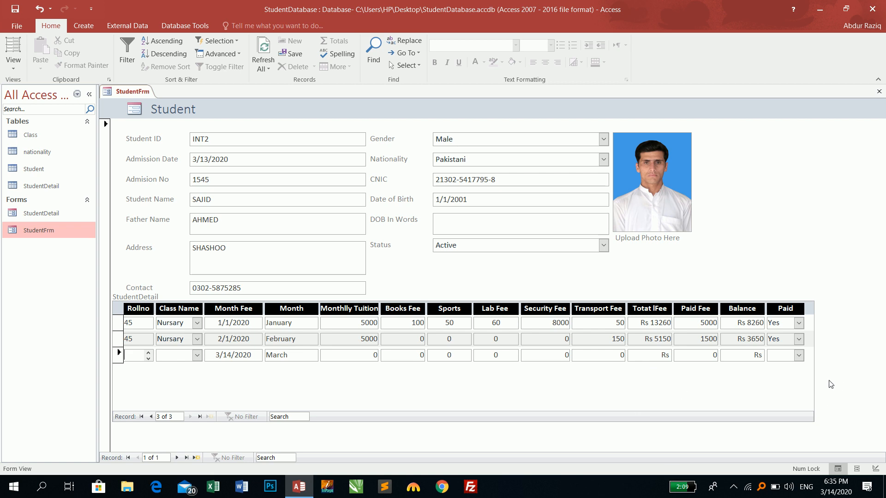
# In Design View, add a text box with the expression =Sum([totalfee]) to the main form's footer and preview it in Form View.
pyautogui.click(745, 138)
pyautogui.rightClick(736, 138)
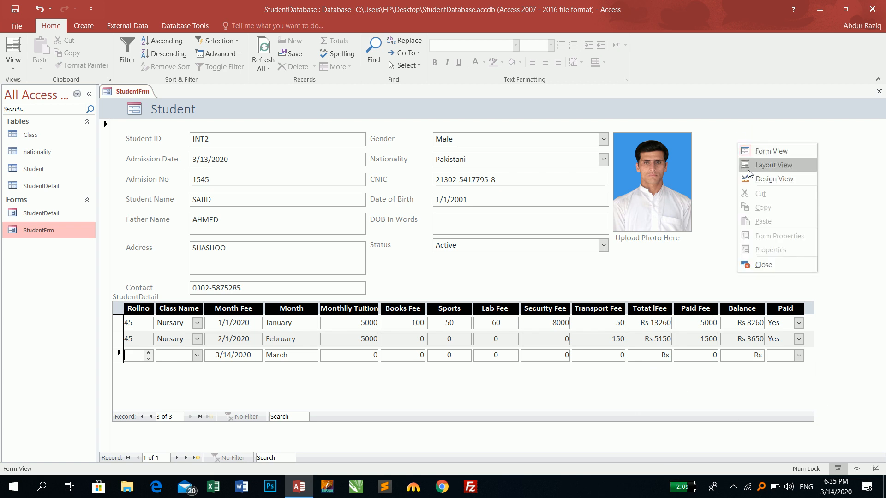
pyautogui.click(748, 177)
pyautogui.scroll(-5, 510, 308)
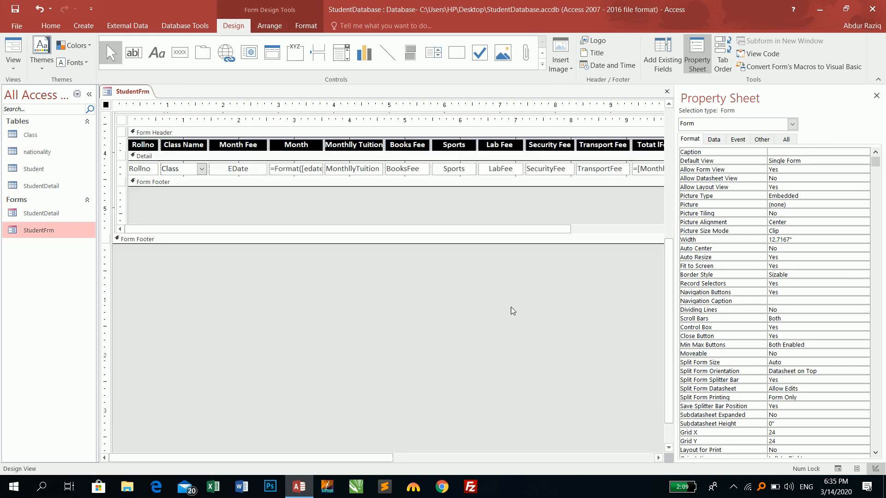
pyautogui.moveTo(352, 458); pyautogui.dragTo(423, 458)
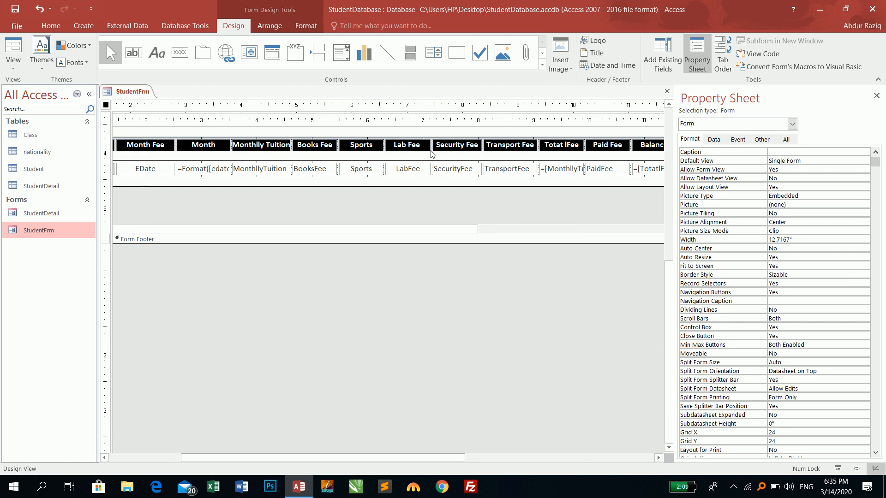
pyautogui.click(133, 52)
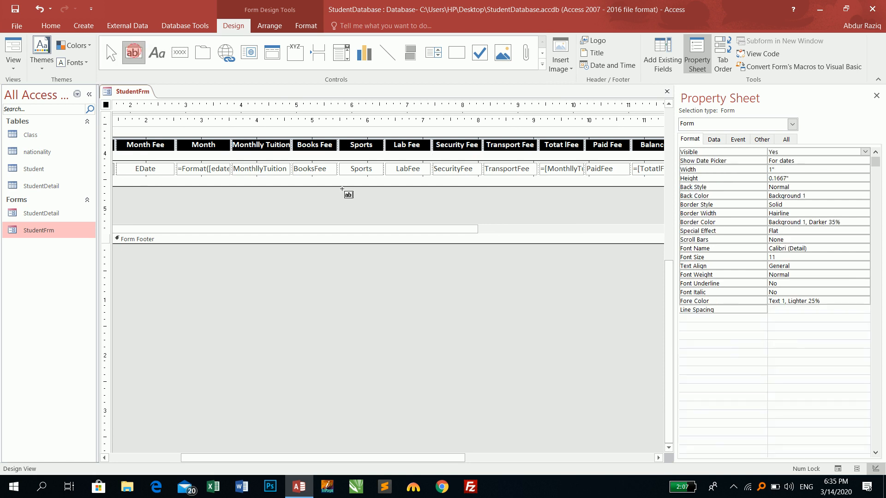
pyautogui.click(458, 249)
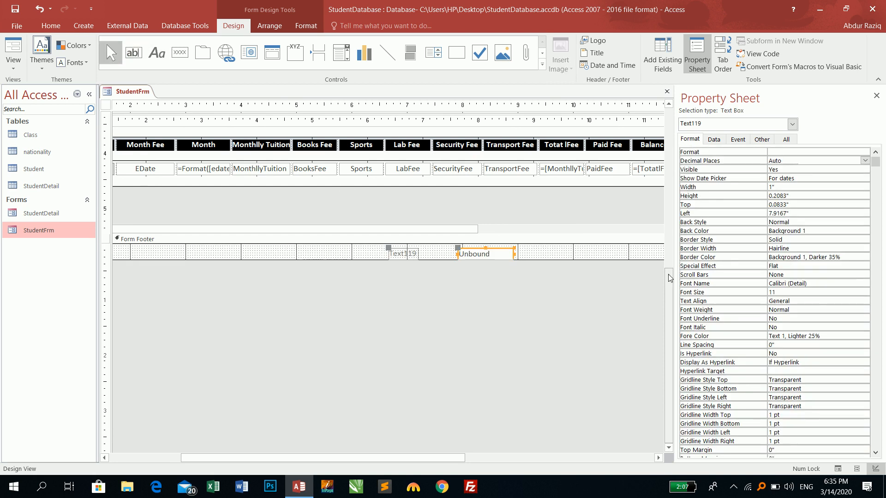
pyautogui.write('=sum([totalfee')
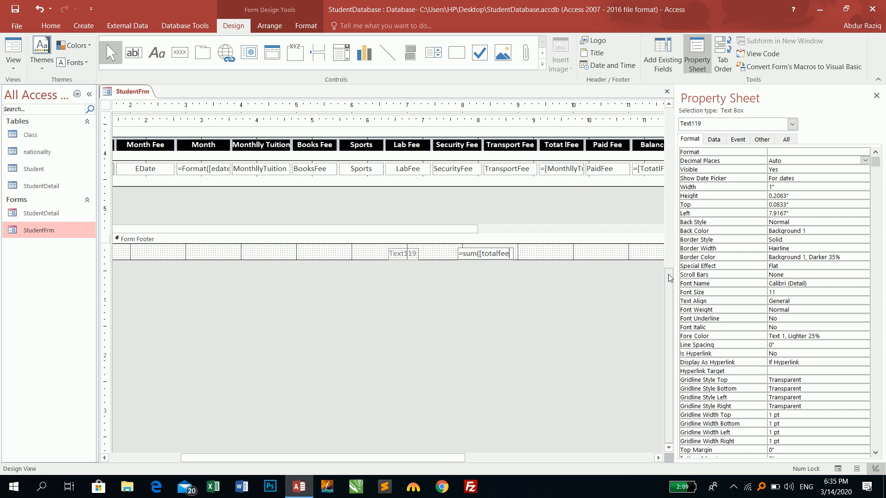
pyautogui.click(13, 53)
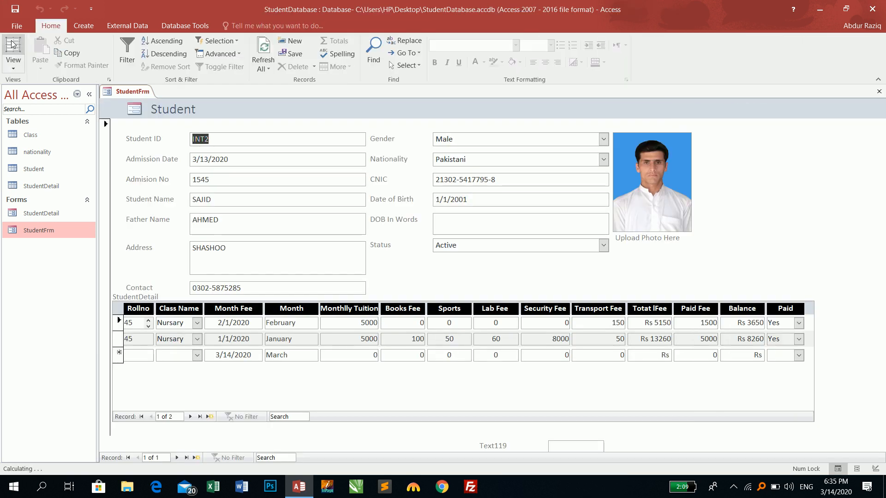
# Return the form to Design View and examine the Control Source of the subform's total fee text box.
pyautogui.click(16, 71)
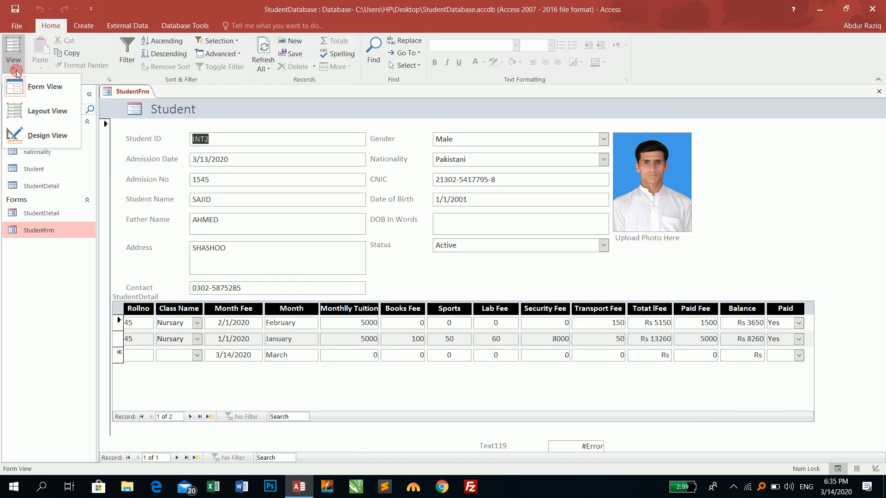
pyautogui.click(31, 138)
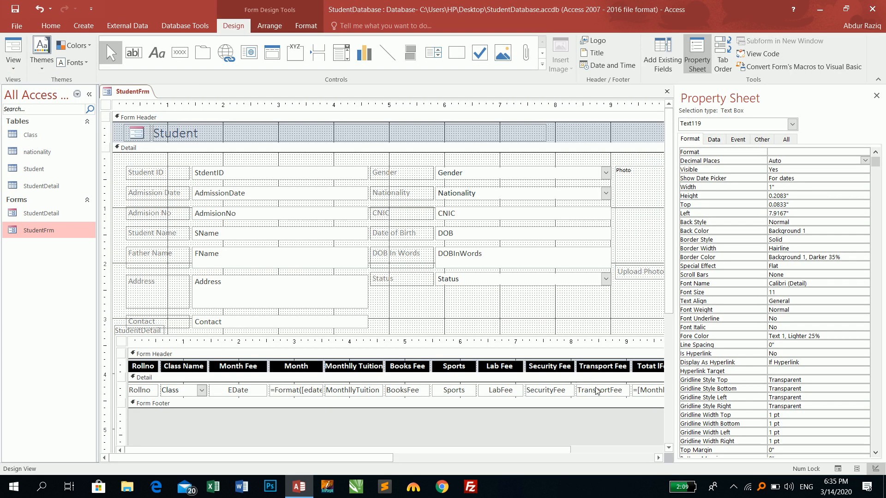
pyautogui.moveTo(390, 458); pyautogui.dragTo(529, 471)
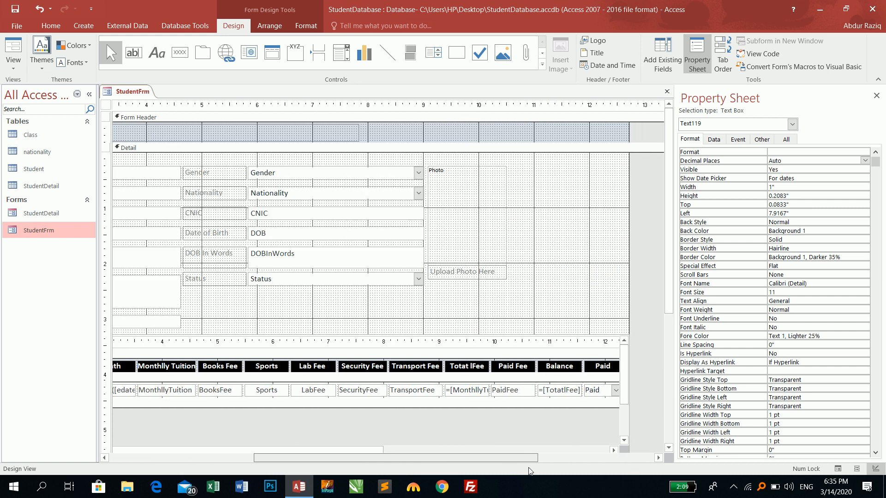
pyautogui.click(480, 391)
pyautogui.click(480, 391)
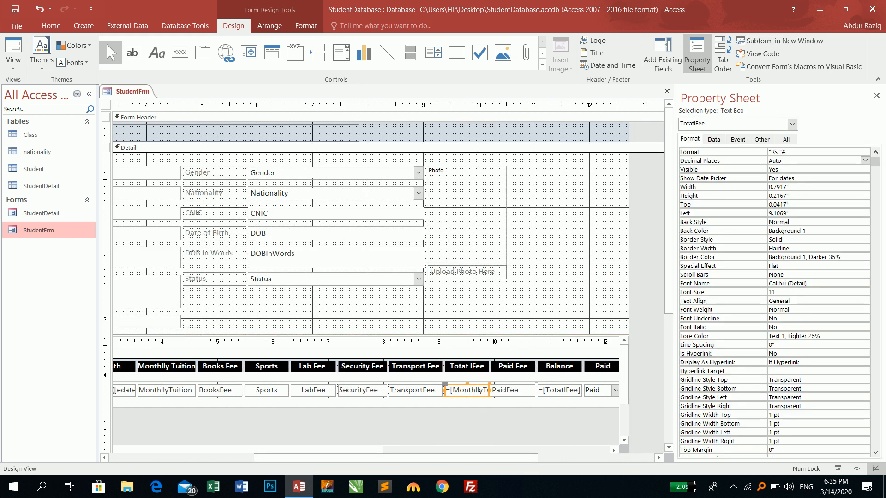
pyautogui.click(714, 139)
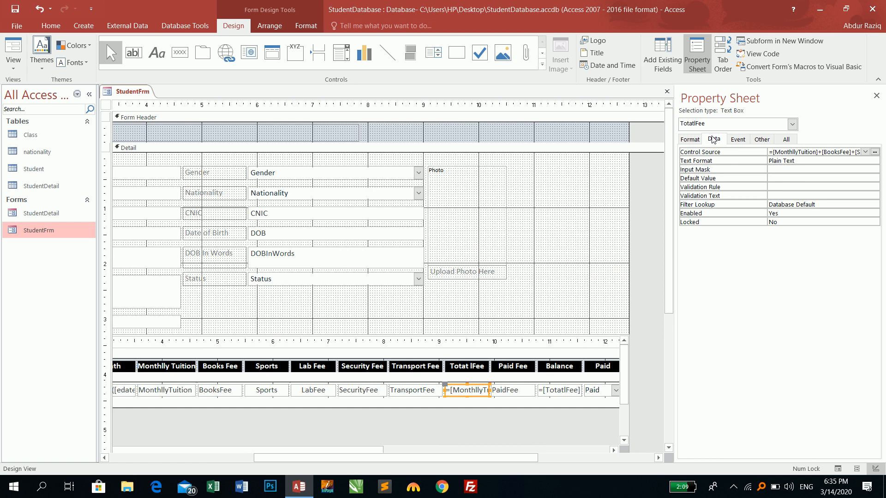
# Compare the available fields of the main form and the fee subform to check the spelling of the total fee field.
pyautogui.scroll(-3, 487, 358)
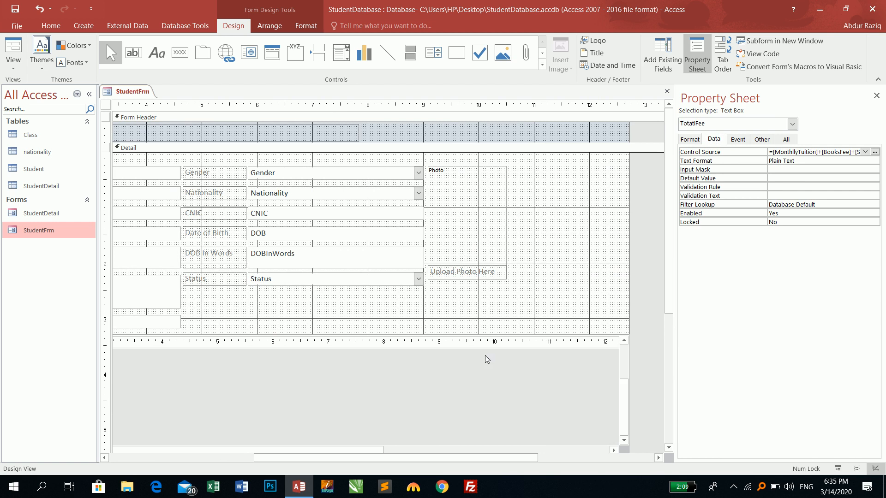
pyautogui.moveTo(668, 203); pyautogui.dragTo(676, 319)
pyautogui.click(410, 346)
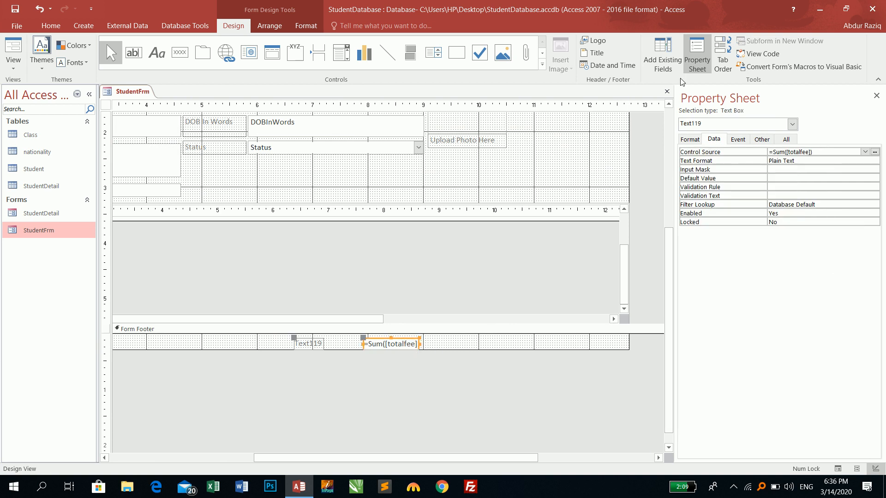
pyautogui.click(664, 58)
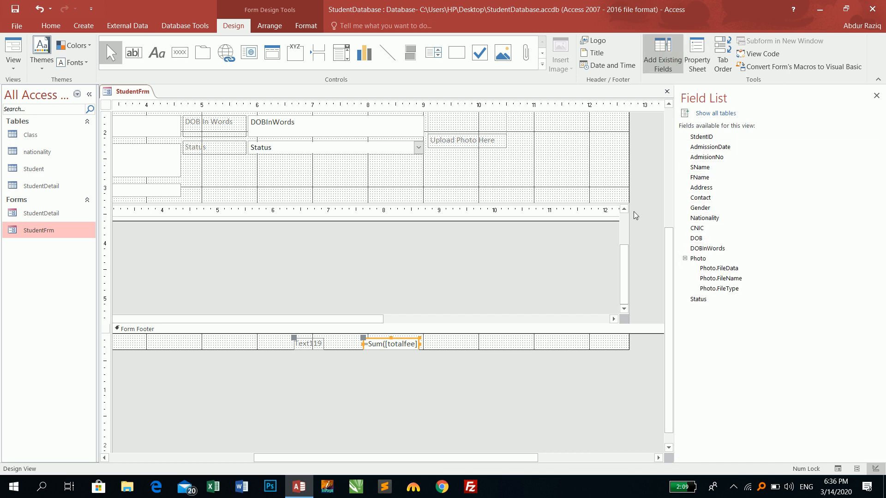
pyautogui.click(604, 208)
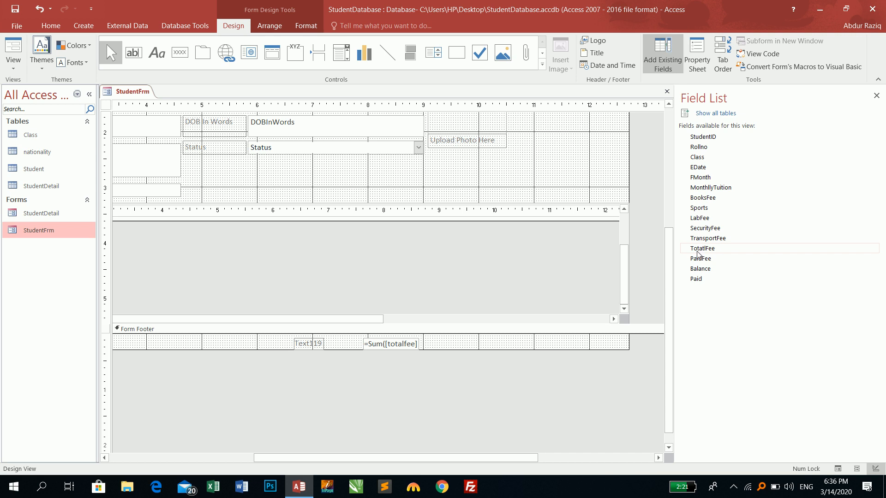
pyautogui.click(397, 344)
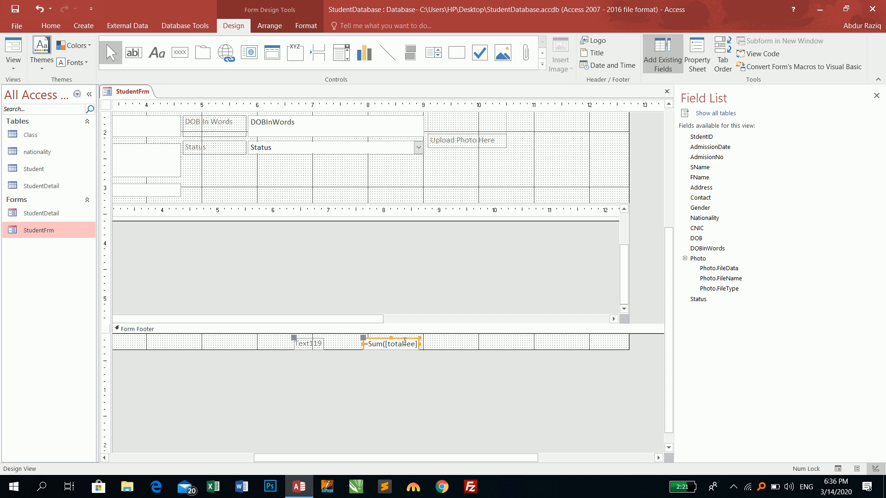
pyautogui.click(591, 213)
pyautogui.click(592, 213)
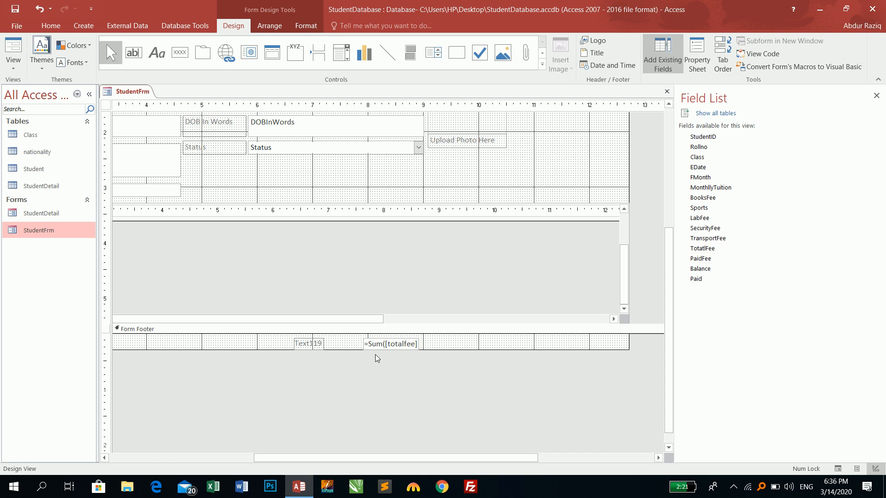
# Change the footer text box's expression to =Sum([totatlfee]) and preview the form in Form View.
pyautogui.doubleClick(402, 348)
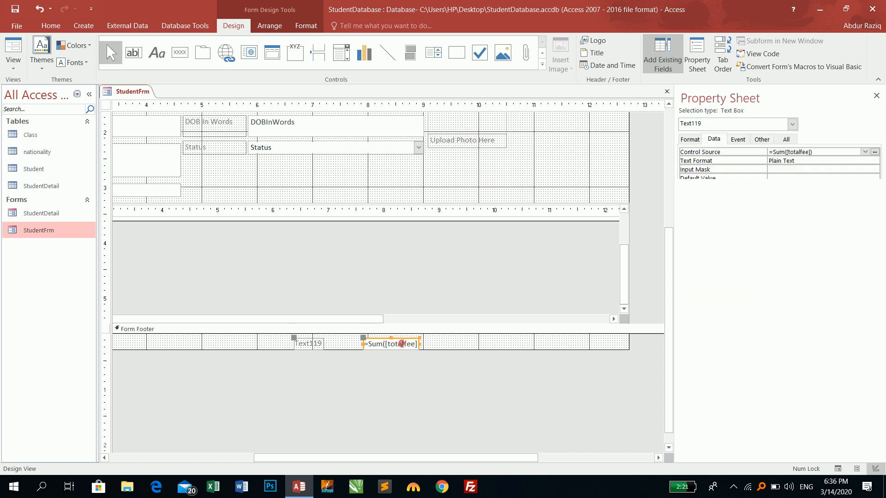
pyautogui.click(400, 345)
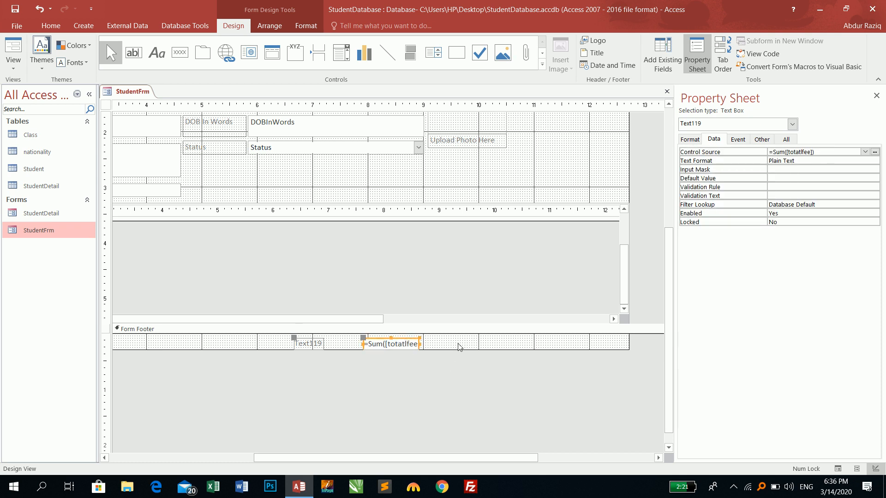
pyautogui.click(14, 49)
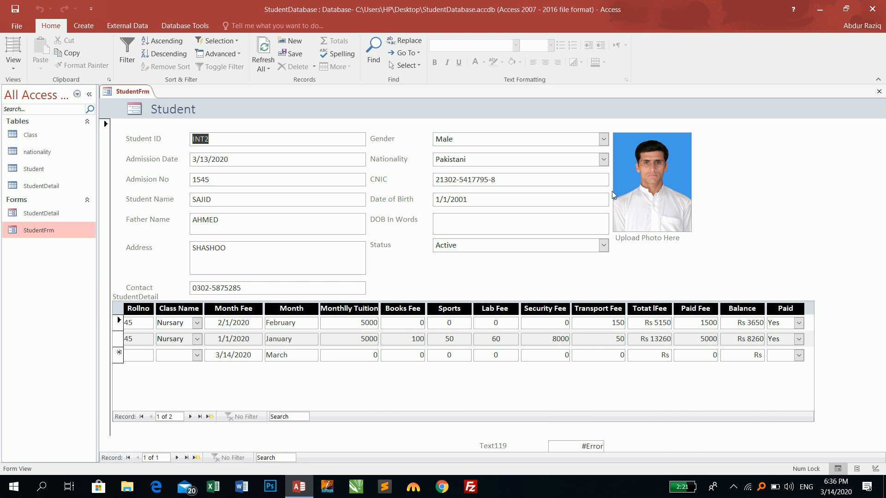
# Reopen the form in Design View and inspect the subform's total fee header label.
pyautogui.rightClick(703, 153)
pyautogui.click(723, 188)
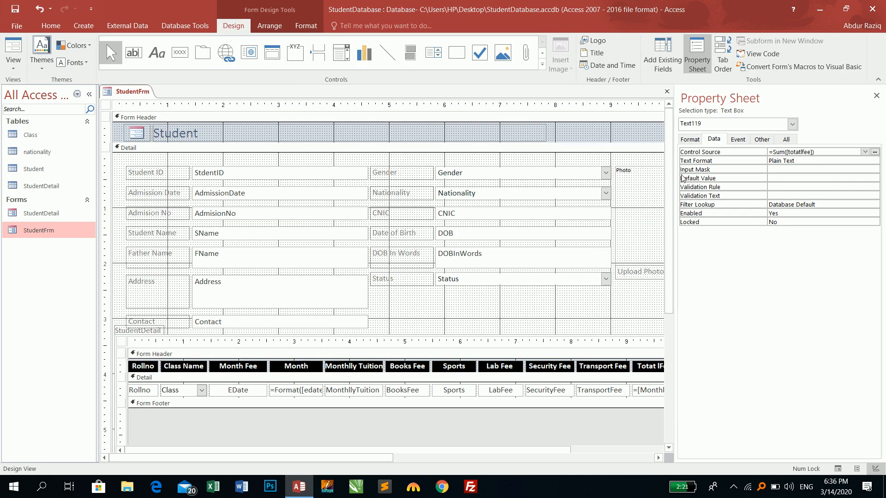
pyautogui.moveTo(388, 458); pyautogui.dragTo(527, 462)
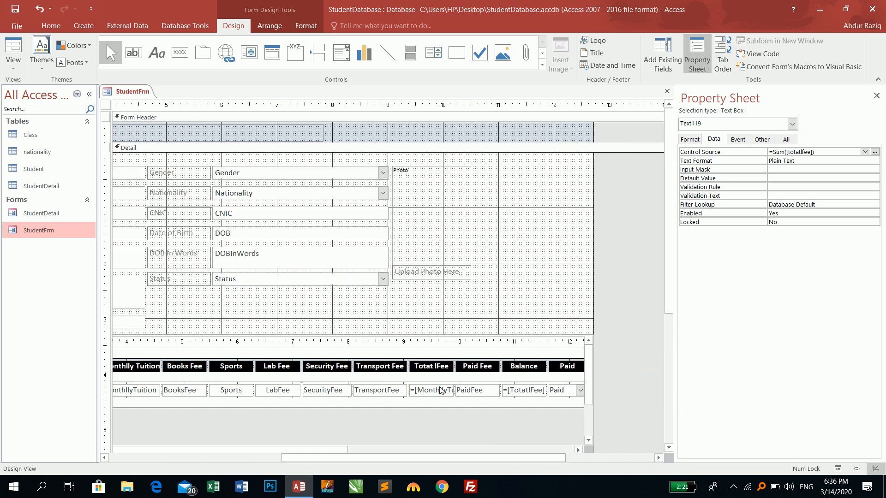
pyautogui.click(434, 366)
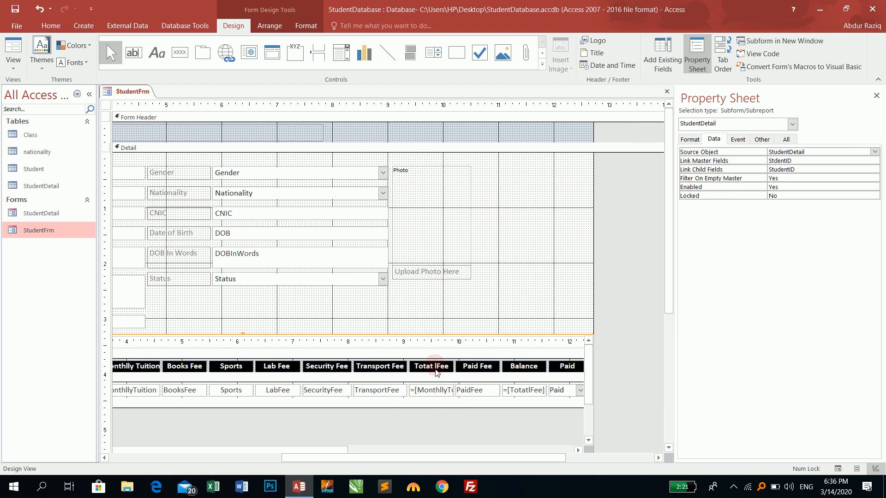
pyautogui.click(434, 366)
pyautogui.click(432, 366)
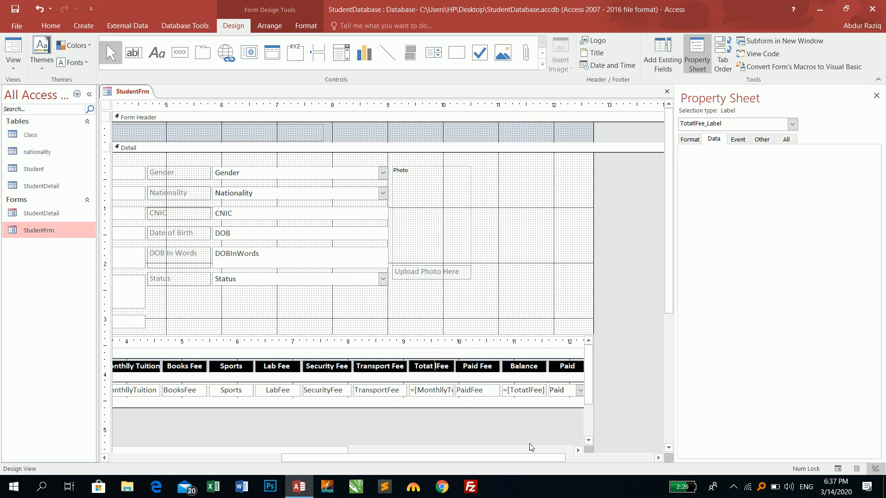
# Review the data source choices for the footer text box and the subform, and recheck the footer sum in Form View.
pyautogui.moveTo(668, 242); pyautogui.dragTo(679, 330)
pyautogui.click(370, 380)
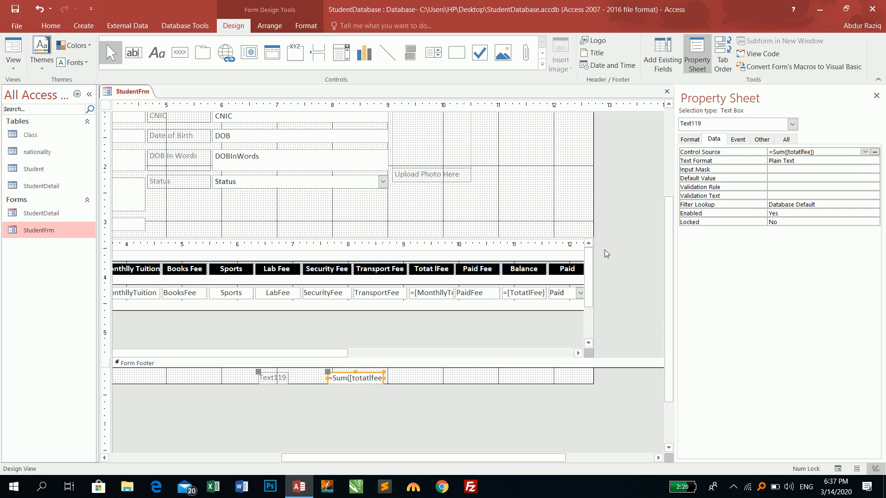
pyautogui.click(865, 152)
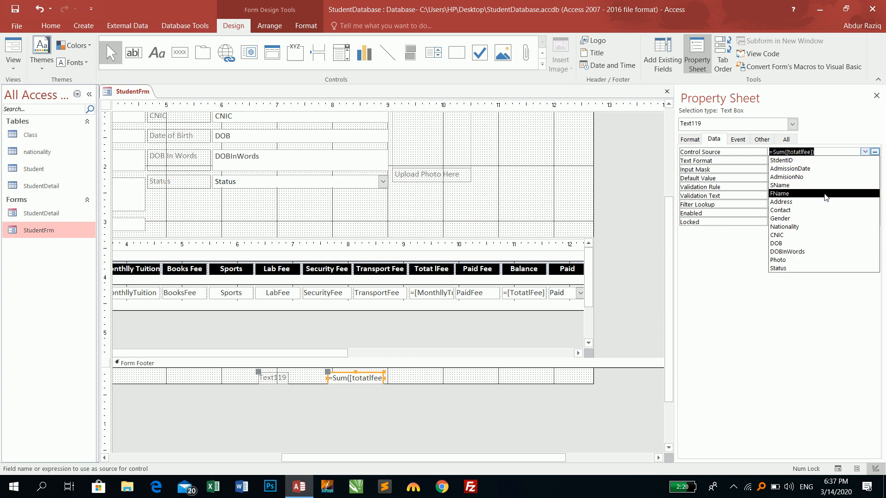
pyautogui.click(586, 244)
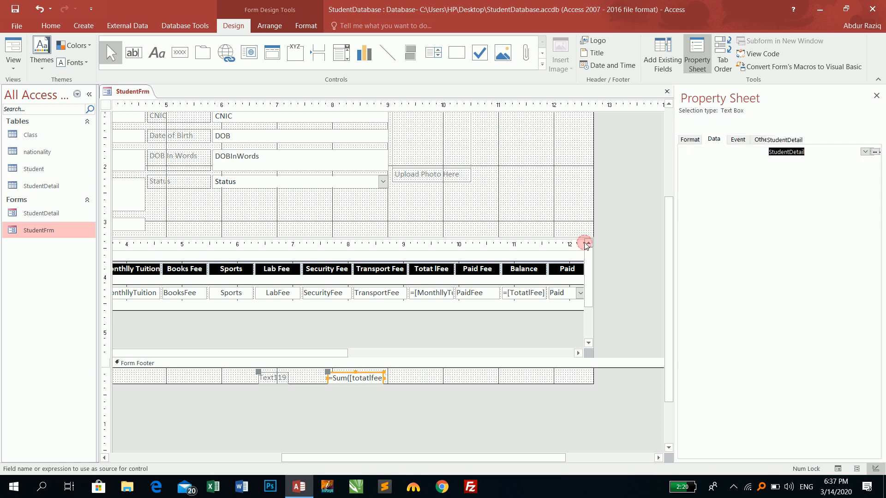
pyautogui.click(866, 152)
pyautogui.click(609, 412)
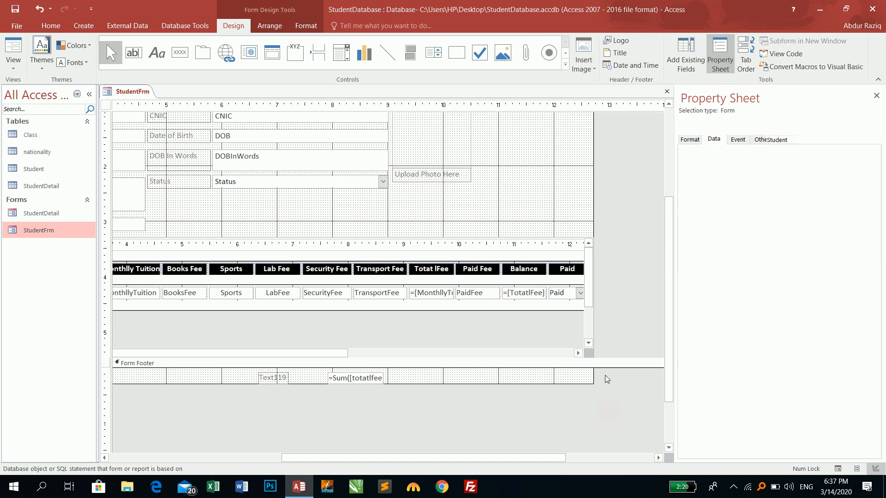
pyautogui.click(380, 379)
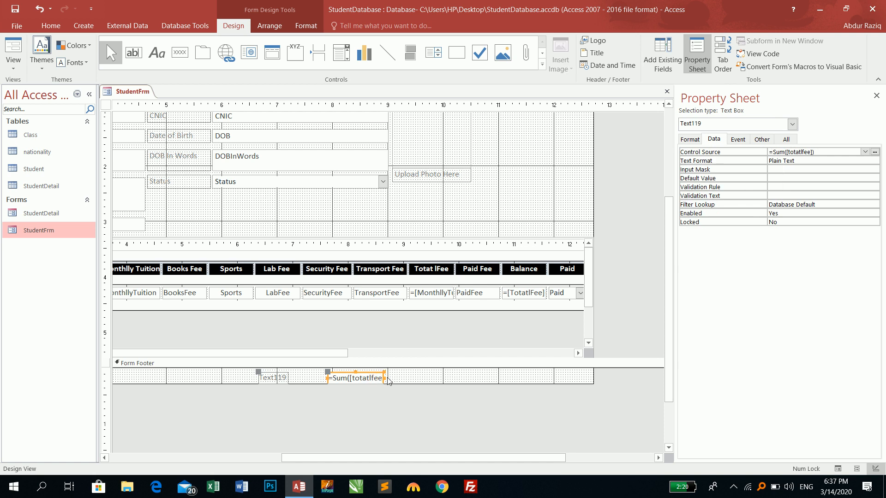
pyautogui.click(9, 45)
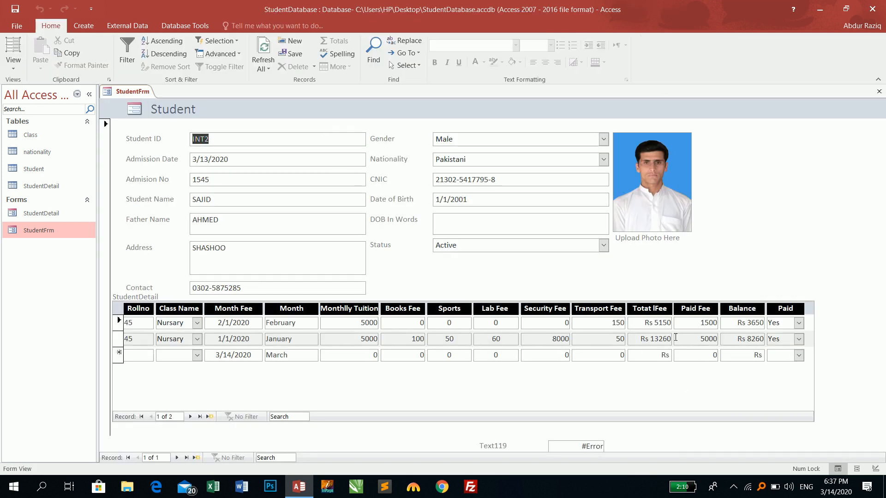
# In Design View, extend the main form's Detail section slightly to leave space below the fee subform.
pyautogui.rightClick(742, 234)
pyautogui.click(765, 269)
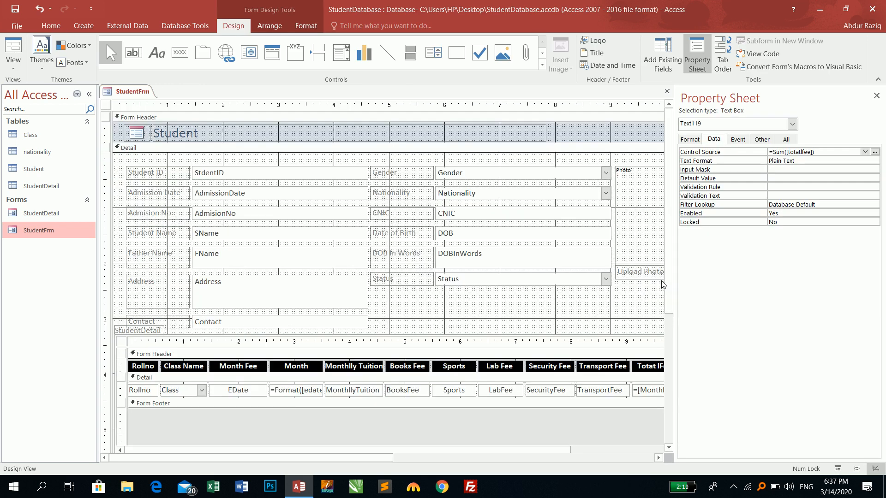
pyautogui.scroll(-3, 668, 281)
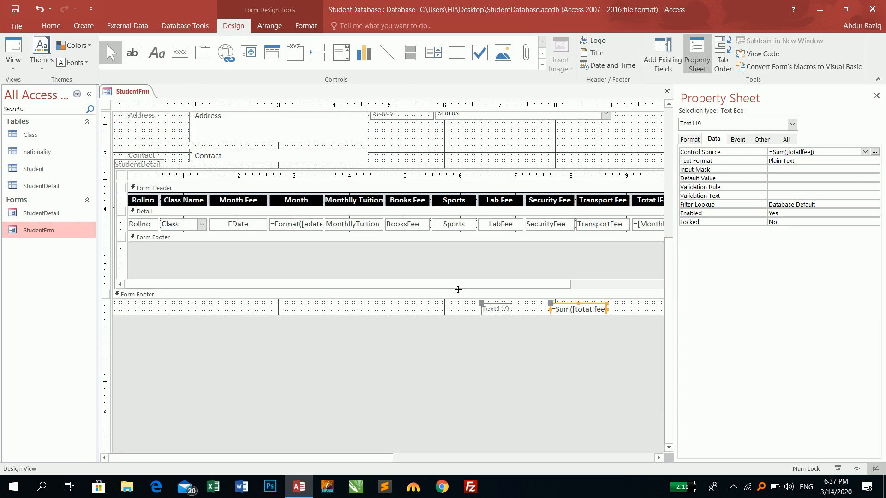
pyautogui.moveTo(459, 294); pyautogui.dragTo(458, 312)
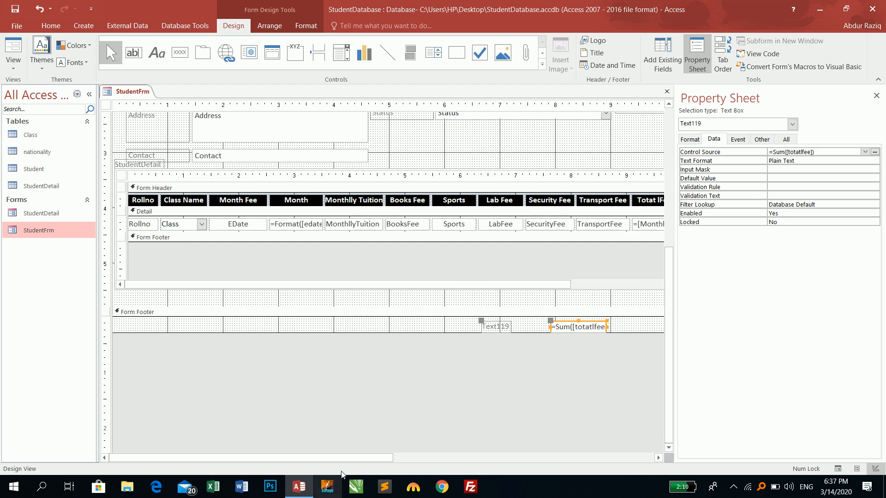
pyautogui.moveTo(346, 459); pyautogui.dragTo(441, 467)
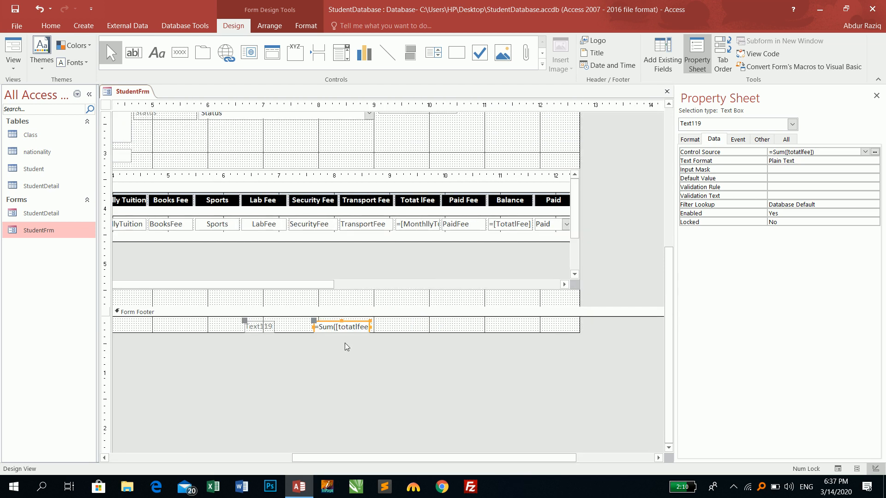
# Move the footer's sum text box into the Detail section just below the fee subform and preview it in Form View.
pyautogui.click(358, 259)
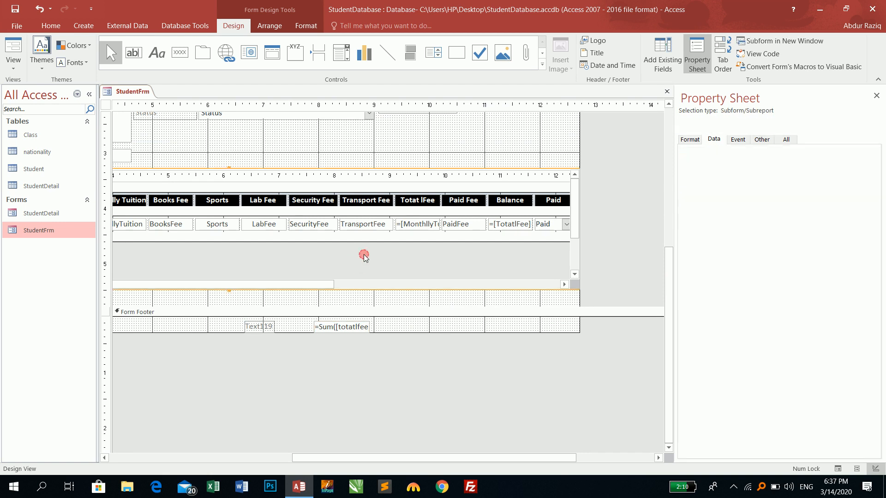
pyautogui.click(356, 323)
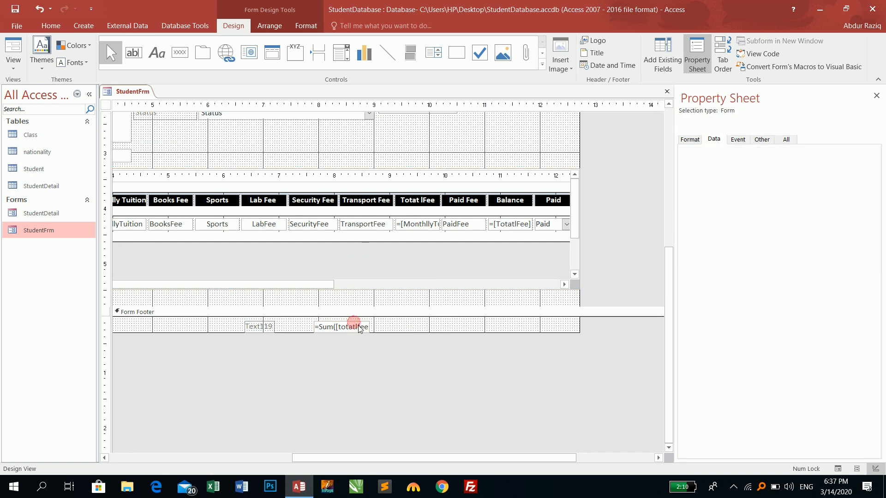
pyautogui.moveTo(360, 320); pyautogui.dragTo(368, 297)
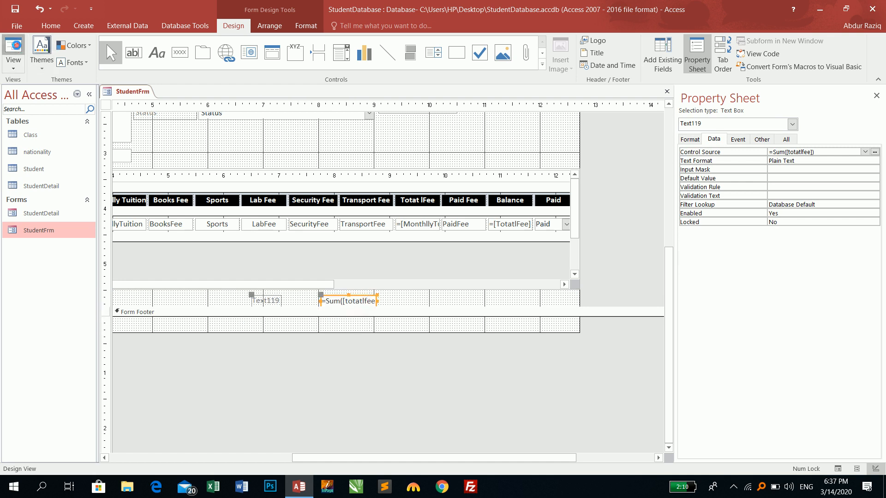
pyautogui.click(13, 50)
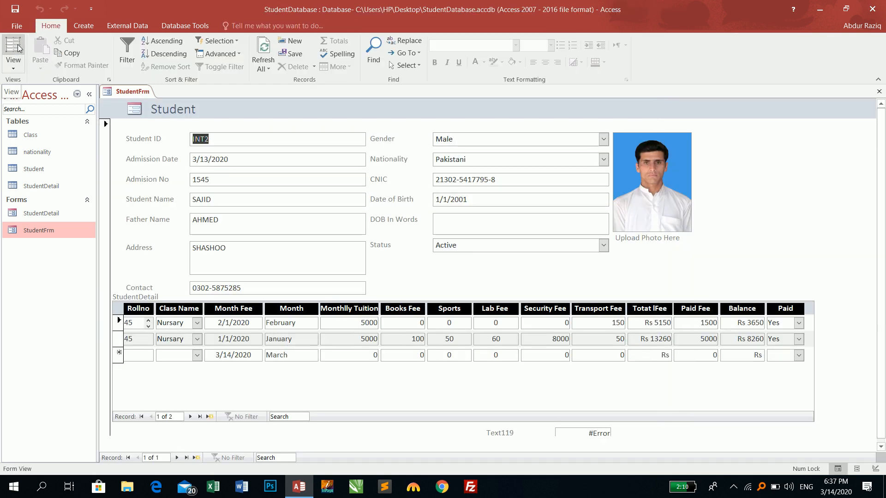
# In Design View, delete the sum text box and shrink the Detail section to the lower edge of the fee subform.
pyautogui.click(14, 67)
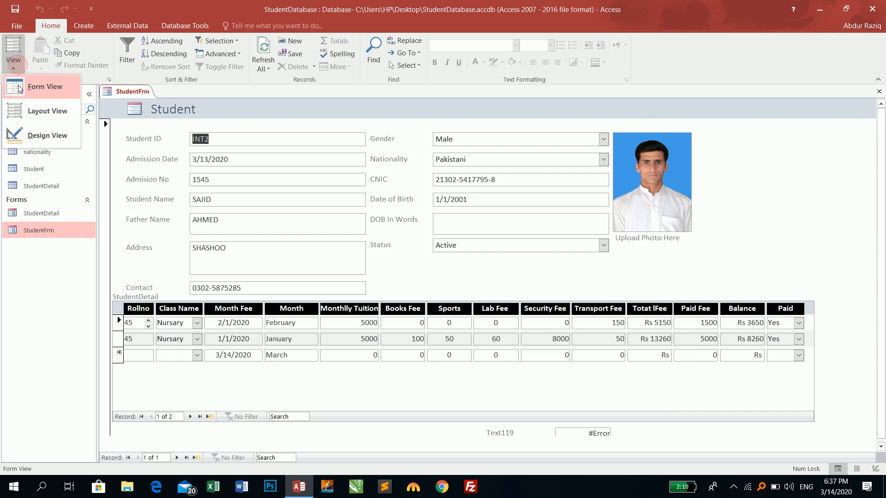
pyautogui.click(31, 134)
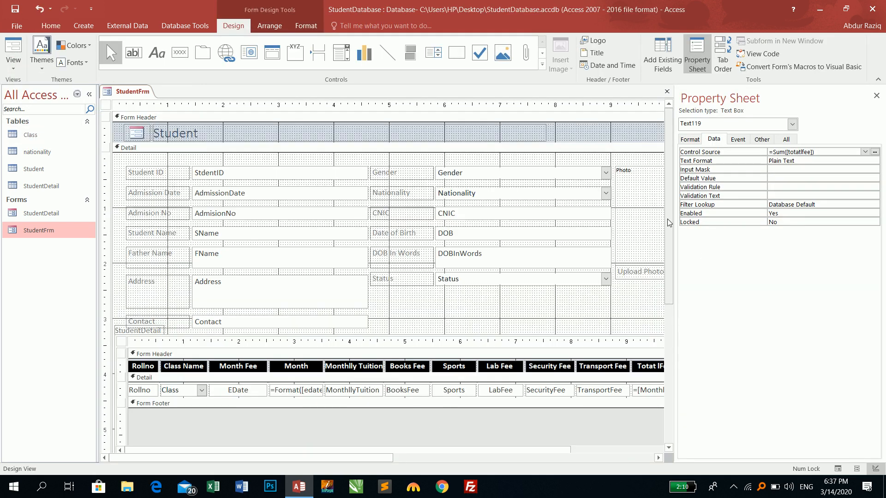
pyautogui.moveTo(669, 207); pyautogui.dragTo(668, 314)
pyautogui.moveTo(349, 458); pyautogui.dragTo(438, 472)
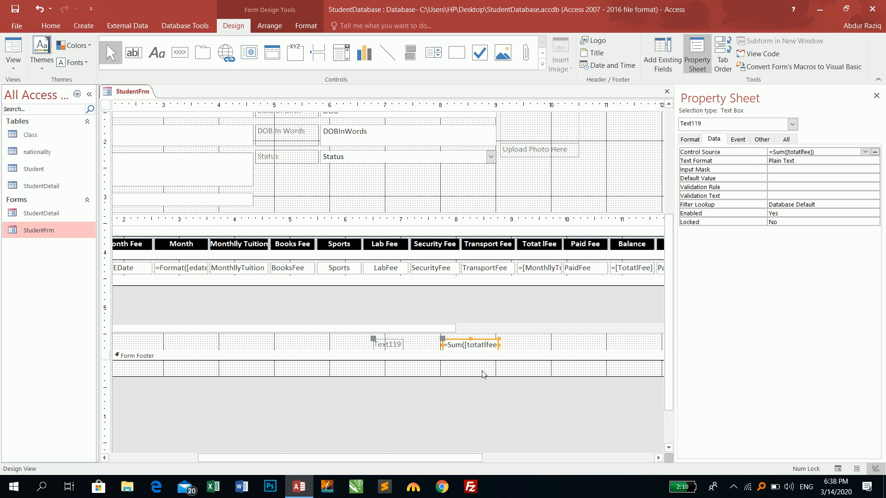
pyautogui.press('Delete')
pyautogui.click(500, 352)
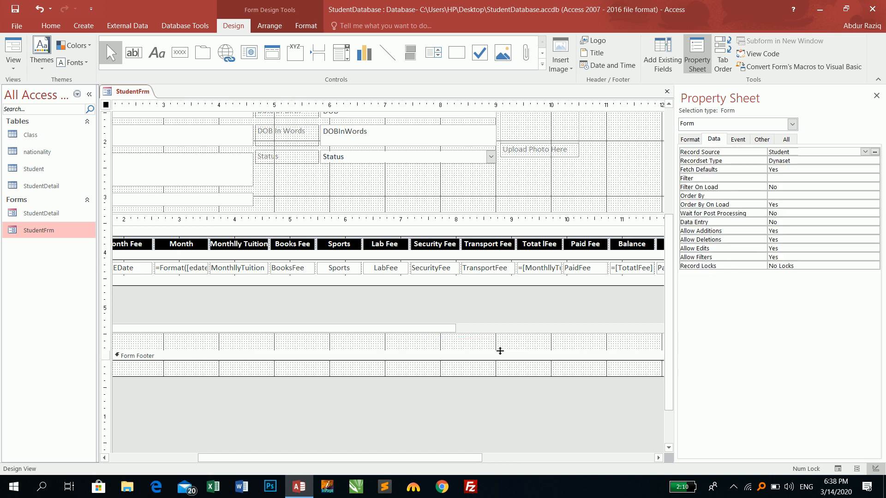
pyautogui.moveTo(506, 339); pyautogui.dragTo(509, 333)
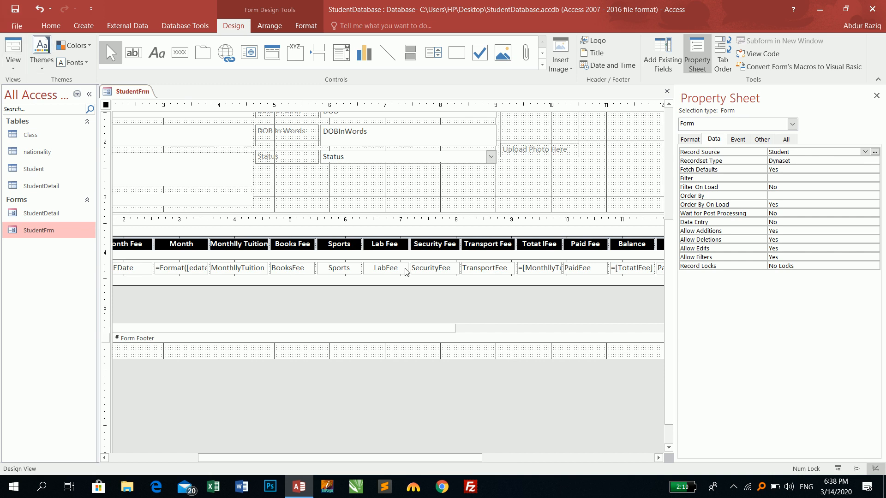
# Replace the expression in the subform's total fee text box by binding its control source to the TotatlFee field.
pyautogui.click(534, 271)
pyautogui.click(534, 271)
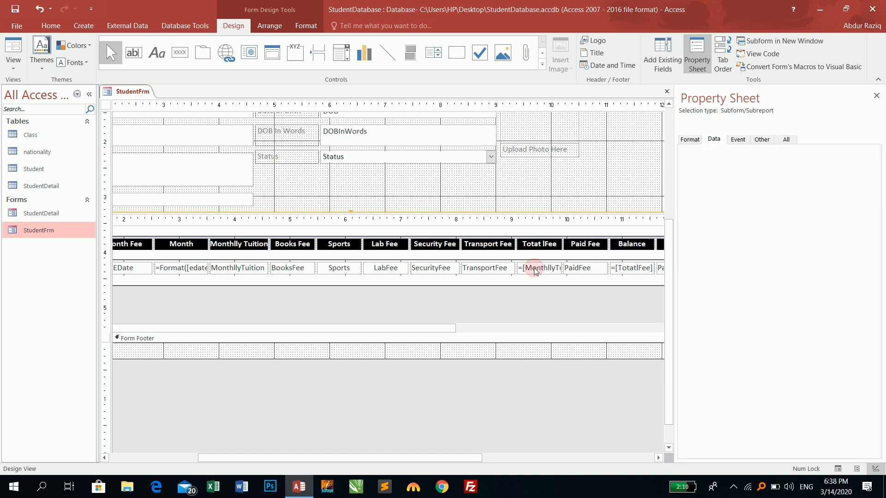
pyautogui.click(865, 152)
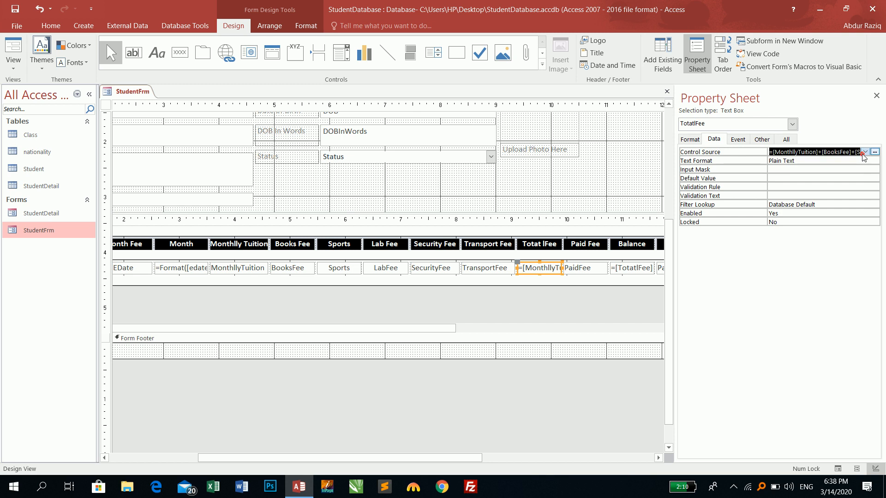
pyautogui.click(819, 152)
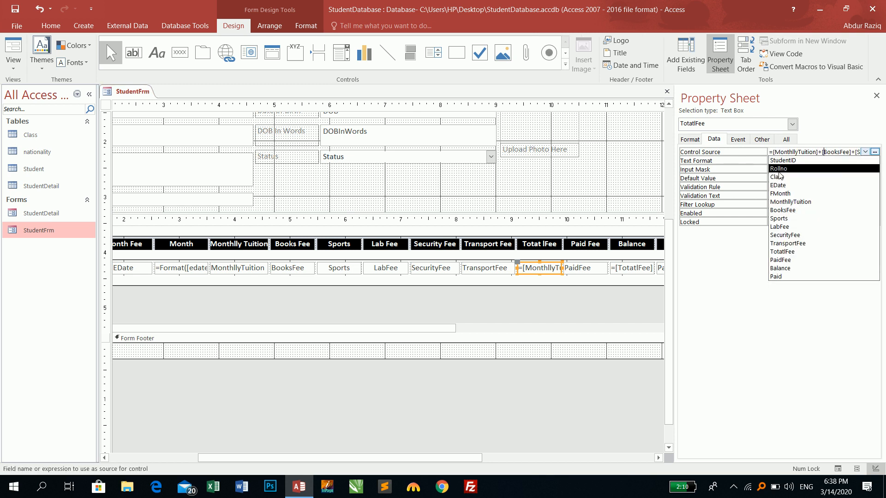
pyautogui.click(716, 289)
pyautogui.click(797, 160)
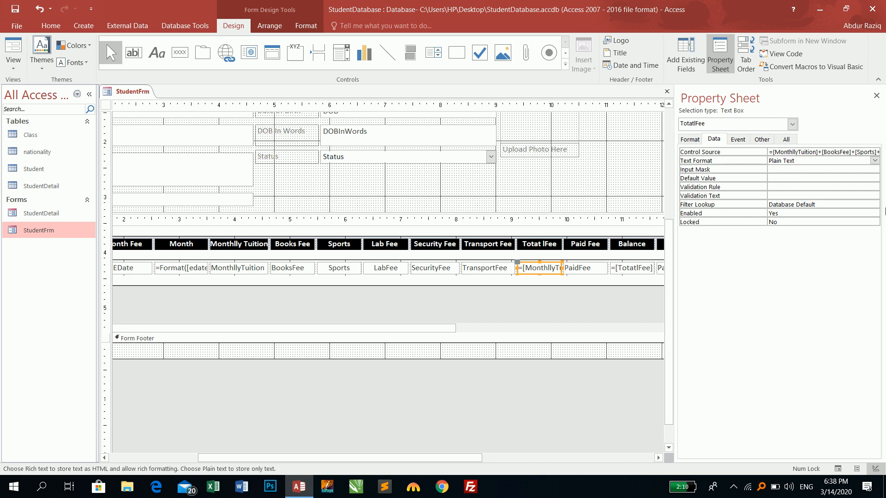
pyautogui.press('Up')
pyautogui.press('Delete')
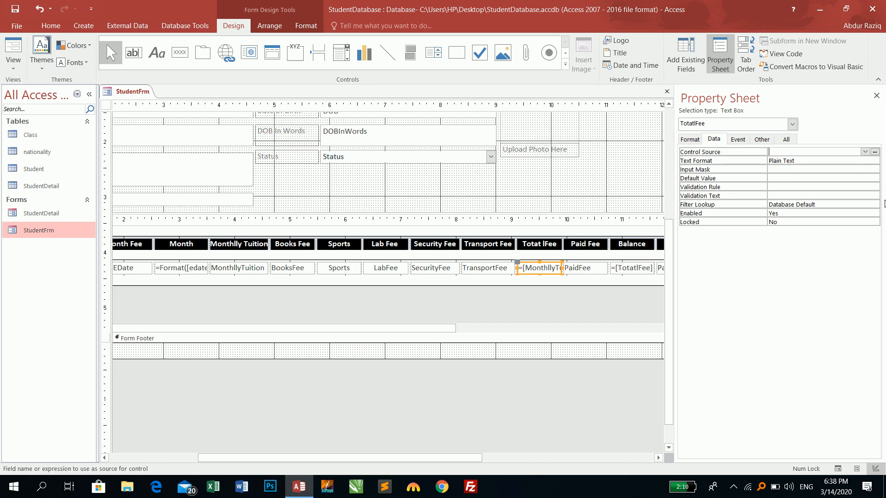
pyautogui.click(864, 152)
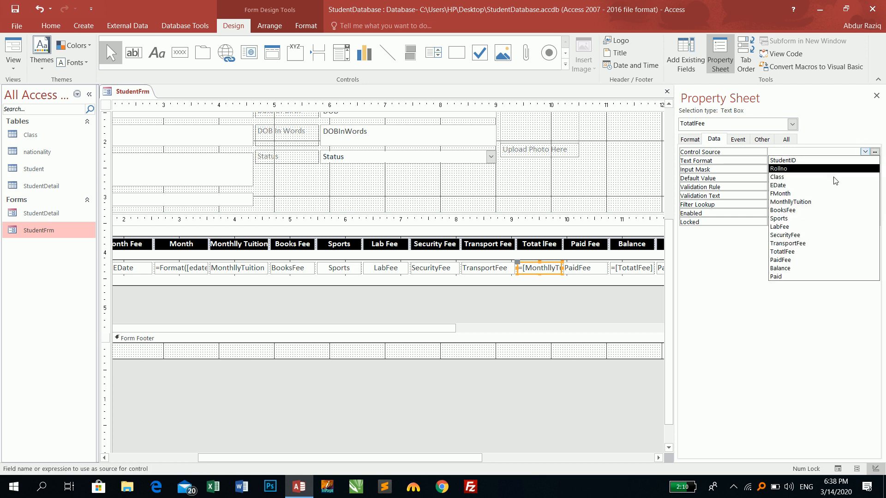
pyautogui.click(807, 253)
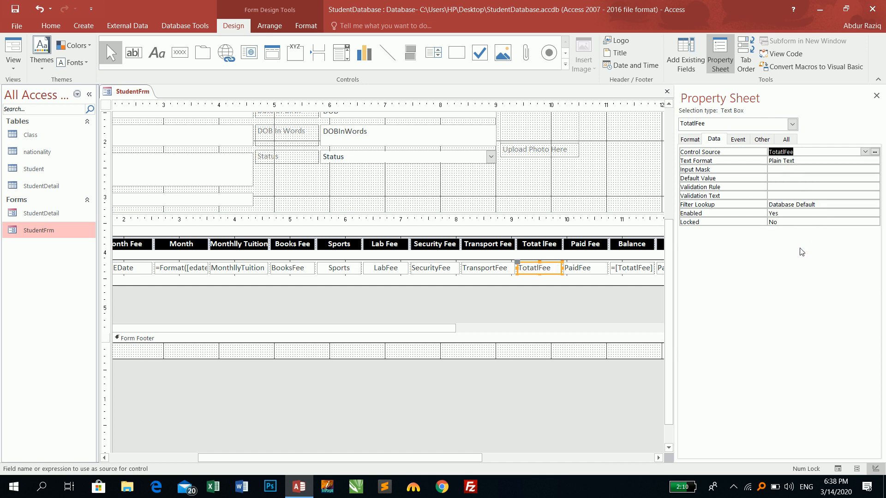
# Bind the subform's balance text box to the Balance field instead of its expression.
pyautogui.moveTo(417, 456); pyautogui.dragTo(548, 469)
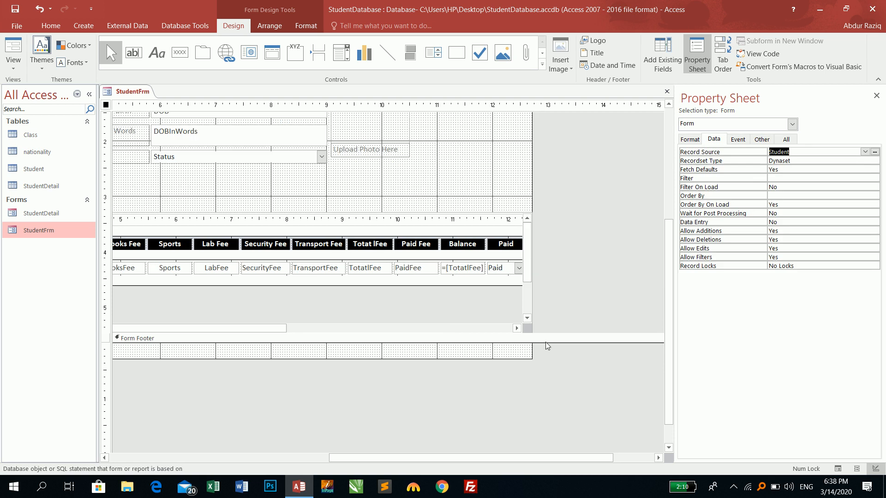
pyautogui.click(453, 270)
pyautogui.click(858, 151)
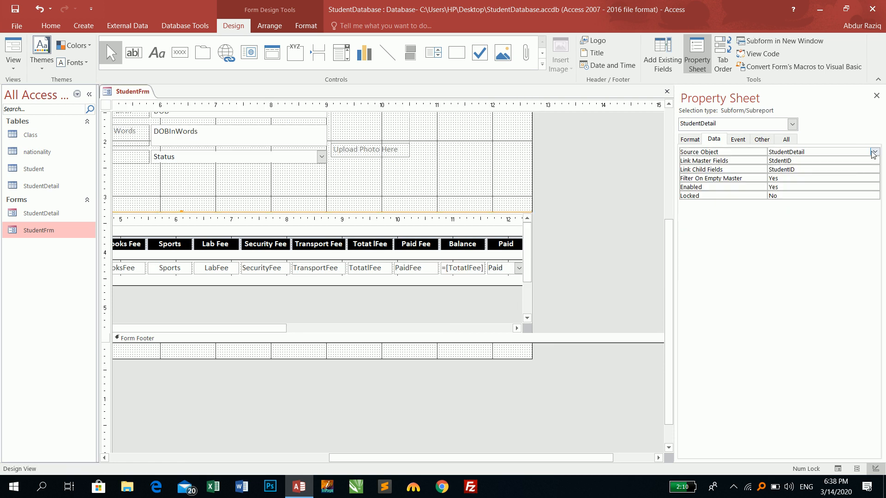
pyautogui.click(874, 152)
pyautogui.click(874, 152)
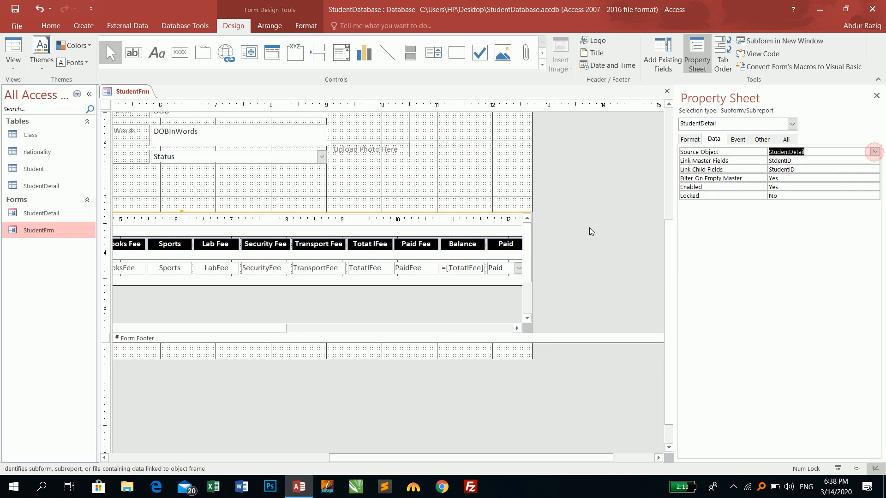
pyautogui.click(463, 269)
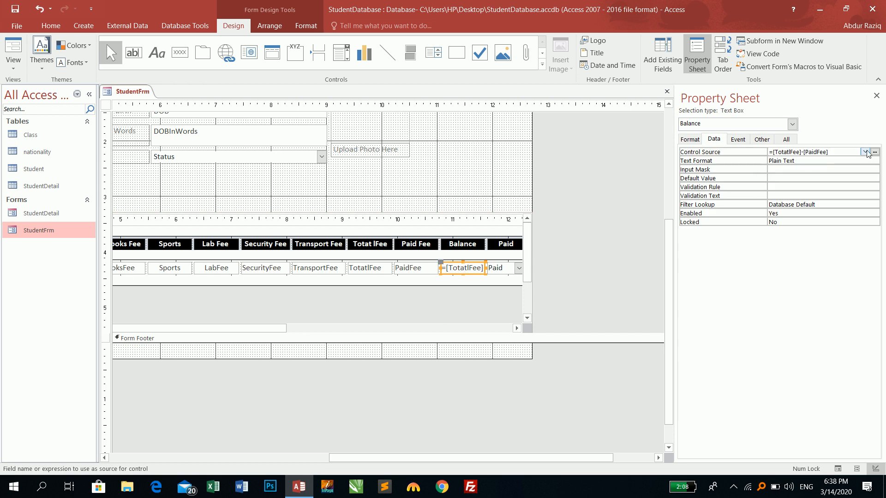
pyautogui.click(864, 152)
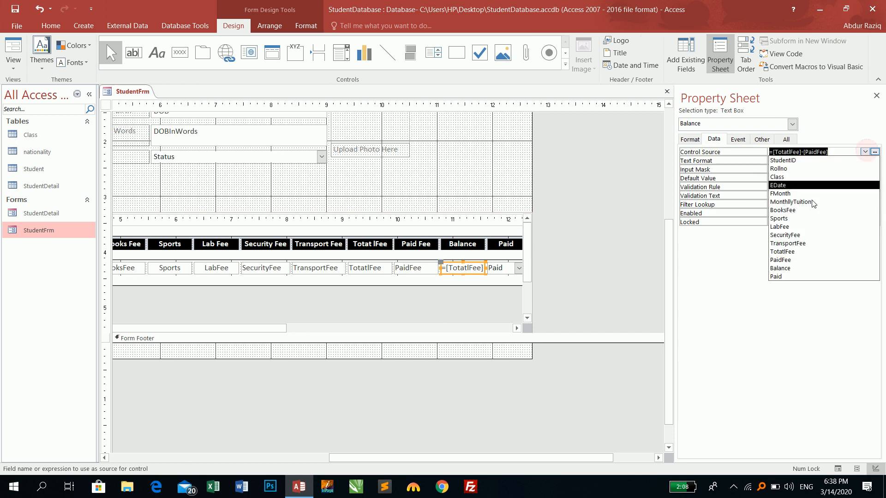
pyautogui.click(790, 269)
pyautogui.click(633, 292)
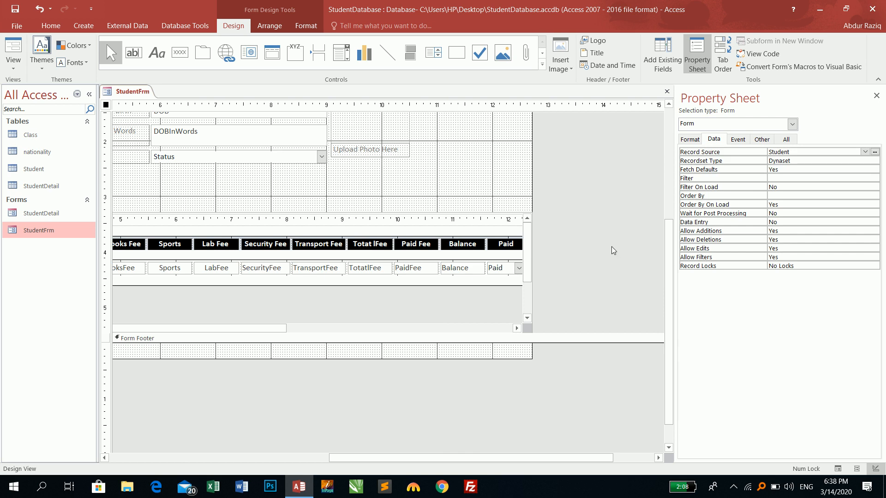
# Start the Query Builder on the subform's record source and create a query based on the StudentDetail table.
pyautogui.click(478, 217)
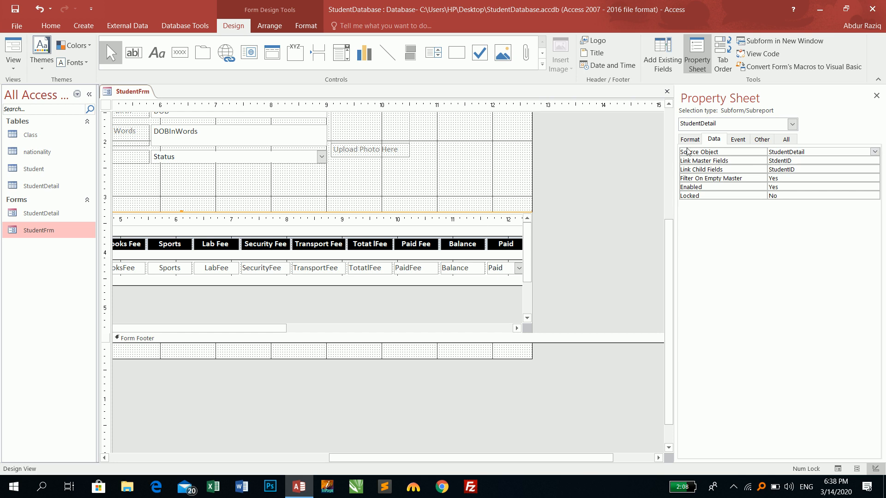
pyautogui.click(591, 275)
pyautogui.click(461, 304)
pyautogui.click(460, 304)
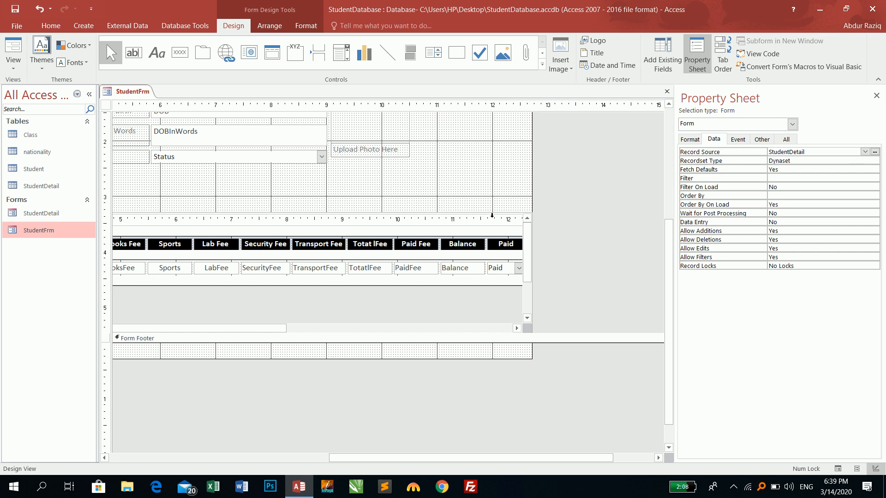
pyautogui.click(464, 313)
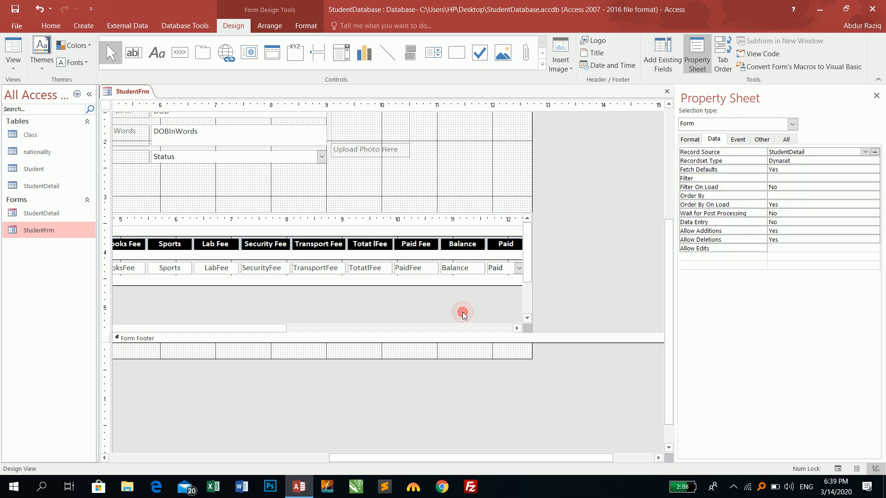
pyautogui.click(875, 151)
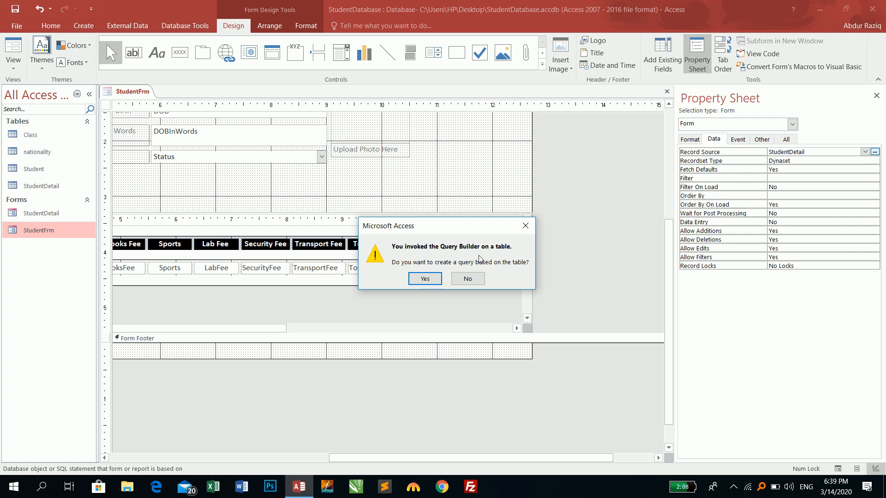
pyautogui.click(424, 278)
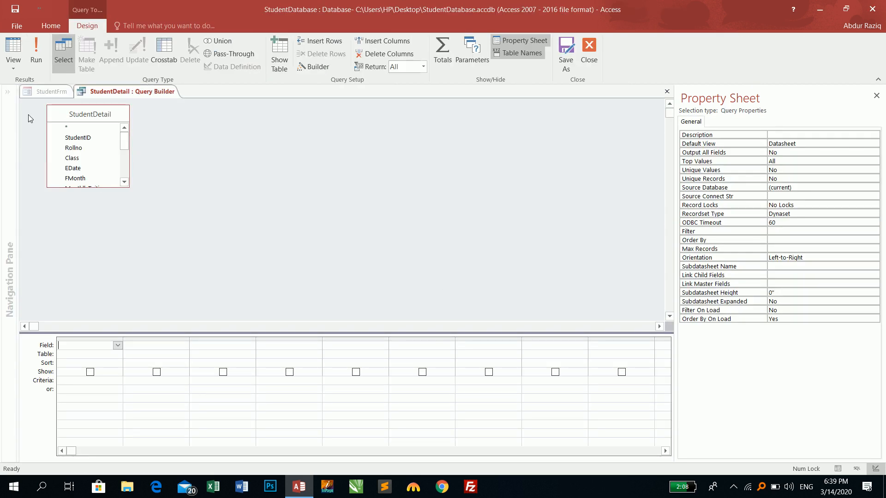
# Add all StudentDetail fields to the query grid and bring the TotatlFee and Balance columns into view.
pyautogui.doubleClick(60, 114)
pyautogui.moveTo(67, 137); pyautogui.dragTo(74, 348)
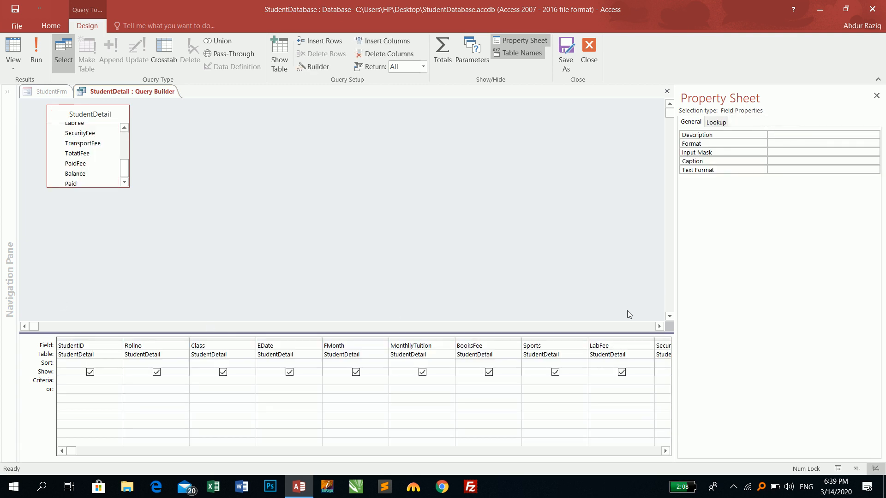
pyautogui.click(664, 450)
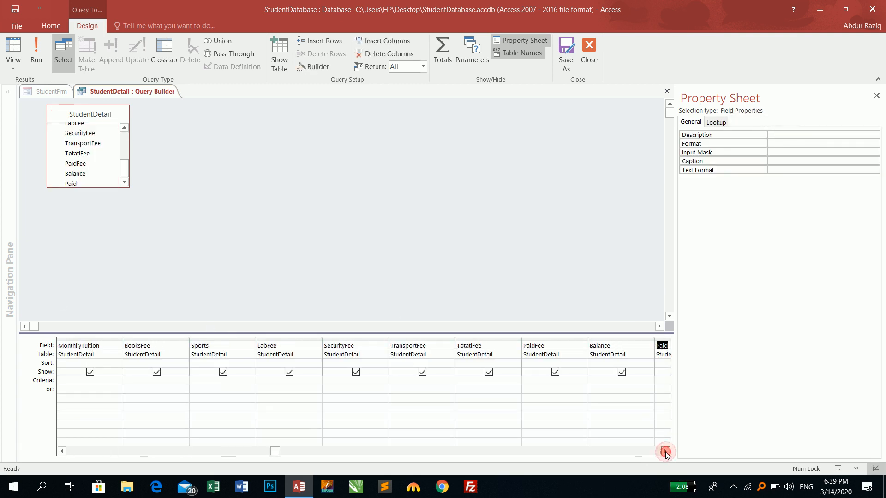
pyautogui.click(664, 451)
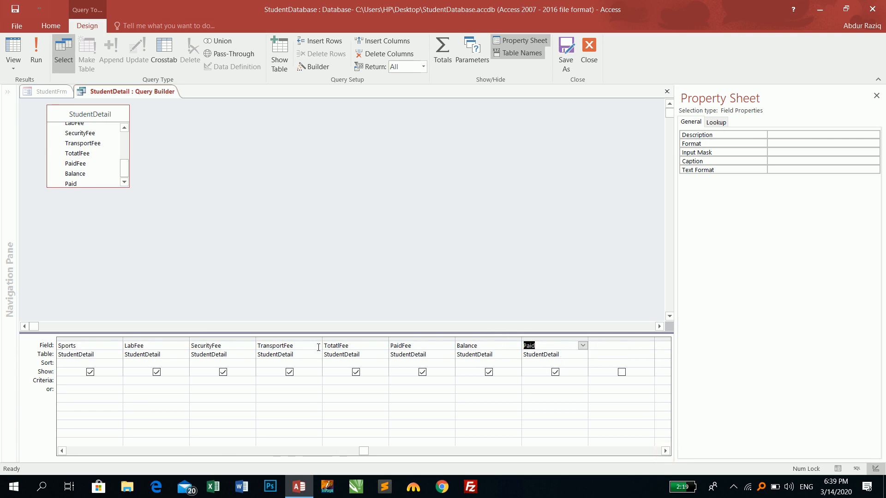
# Turn the TotatlFee column into a calculated field adding MonthllyTuition, BooksFee, Sports, LabFee, SecurityFee and TransportFee, without an equals sign after the colon.
pyautogui.click(376, 345)
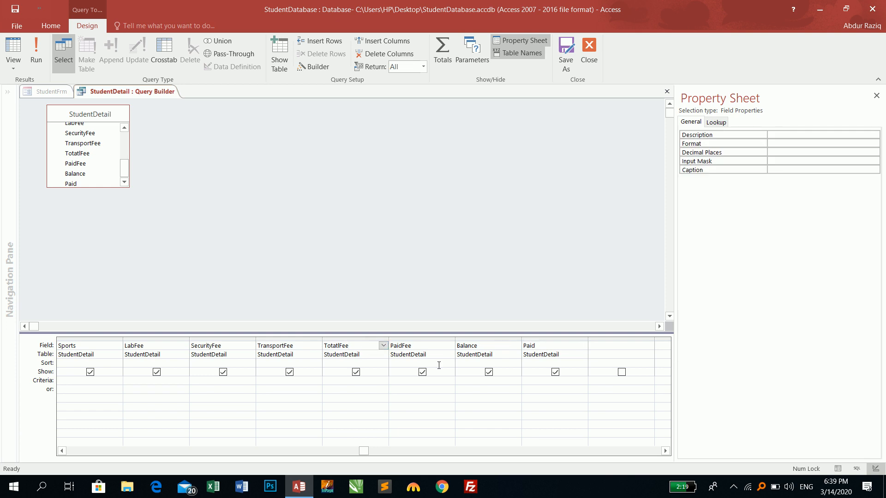
pyautogui.write(':=[TransportFee]')
pyautogui.click(438, 365)
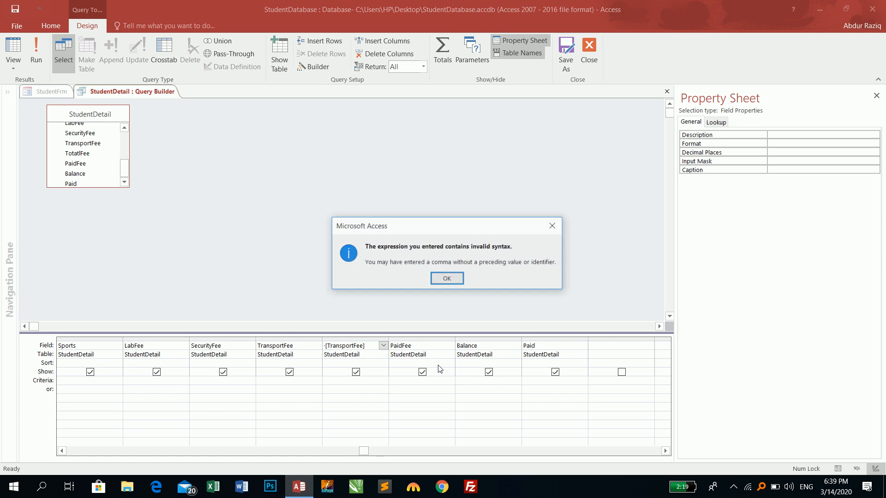
pyautogui.click(447, 279)
pyautogui.press('Delete')
pyautogui.press('Tab')
# Turn the query's Balance column into a calculated field that subtracts paidfee from totatlfee.
pyautogui.click(489, 345)
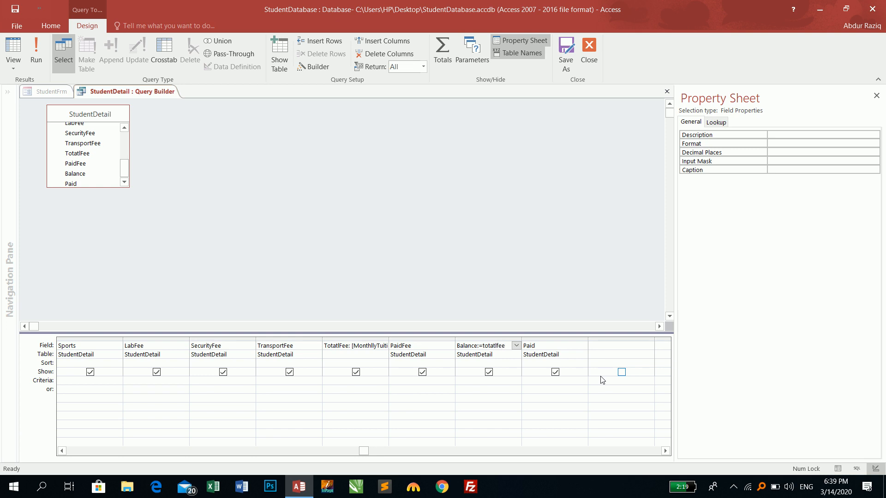
pyautogui.write('paidfee')
pyautogui.click(602, 379)
# Run the query to check the calculated columns, save it back to the subform's record source, and display StudentFrm in Form View.
pyautogui.click(29, 48)
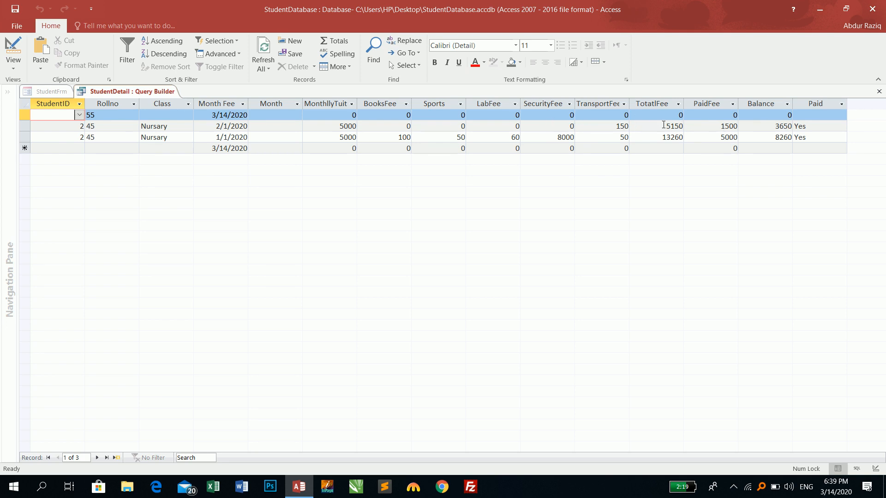
pyautogui.click(879, 91)
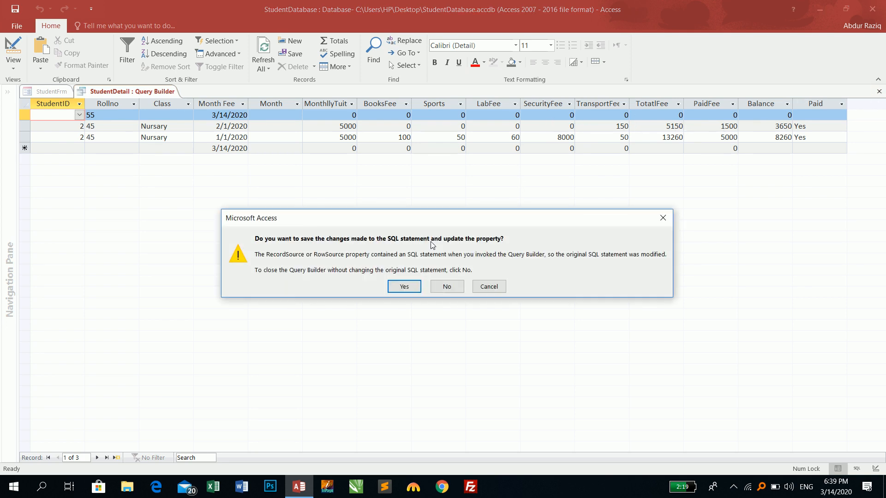
pyautogui.click(404, 287)
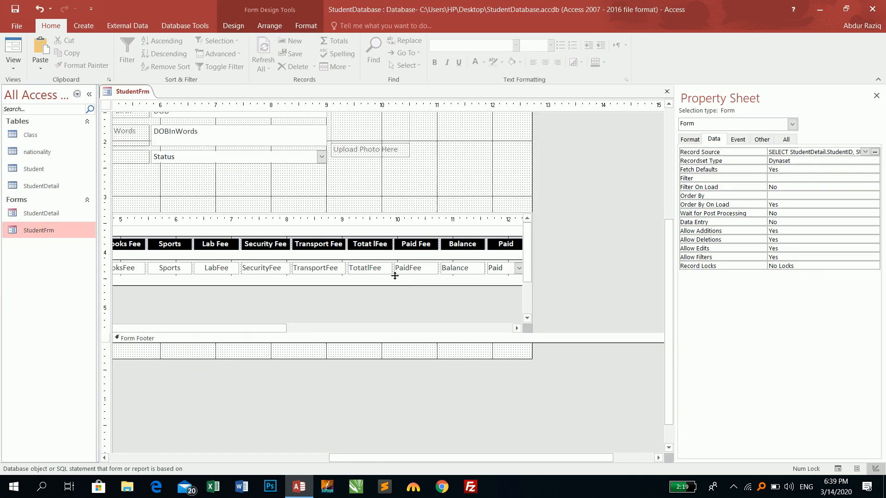
pyautogui.click(15, 46)
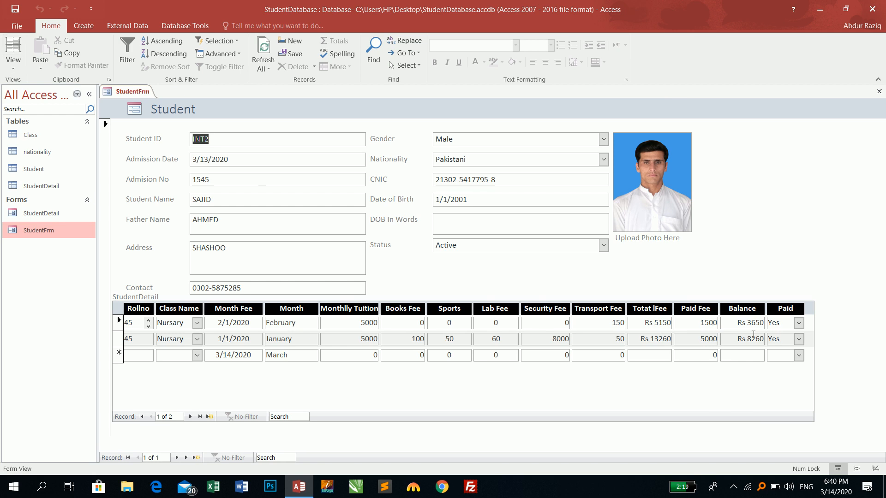
# Add a text box to StudentFrm's form footer in Design View with the expression =sum([totatlfee]), and show the form's result.
pyautogui.rightClick(776, 211)
pyautogui.click(791, 246)
pyautogui.scroll(-4, 508, 325)
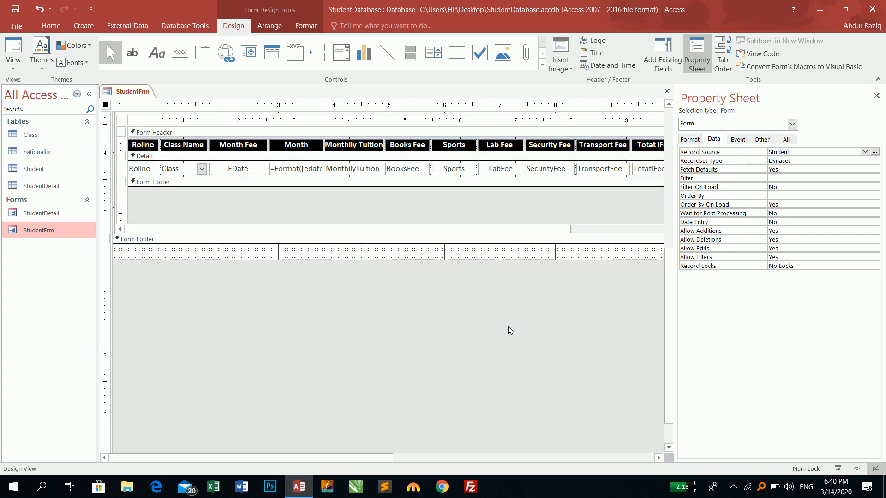
pyautogui.scroll(1, 508, 326)
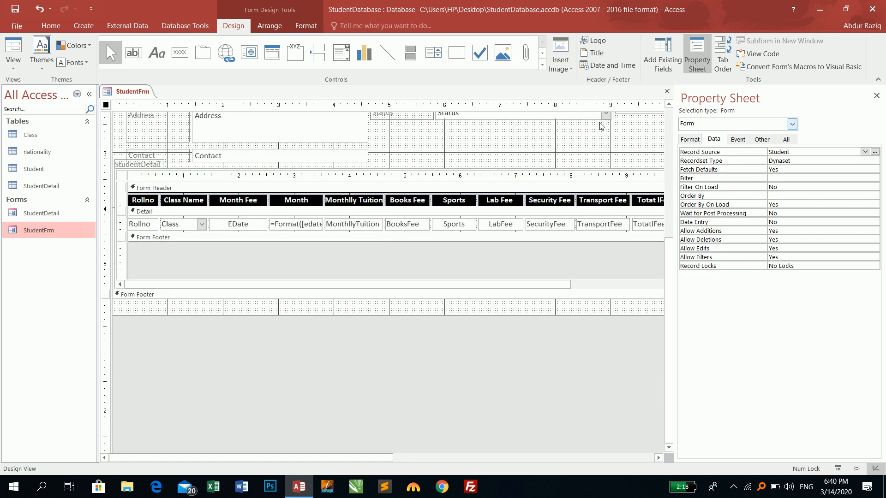
pyautogui.click(133, 52)
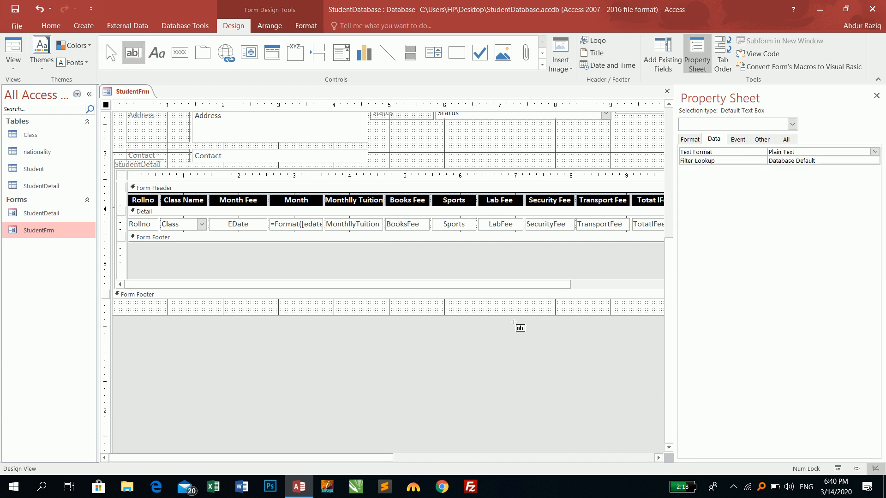
pyautogui.click(531, 304)
pyautogui.write('=sum([')
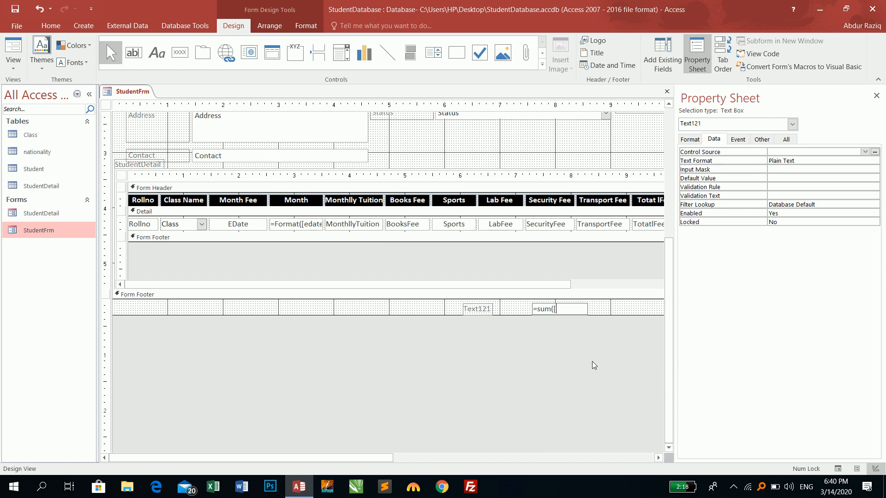
pyautogui.write('totatlfee])')
pyautogui.press('Return')
pyautogui.click(11, 43)
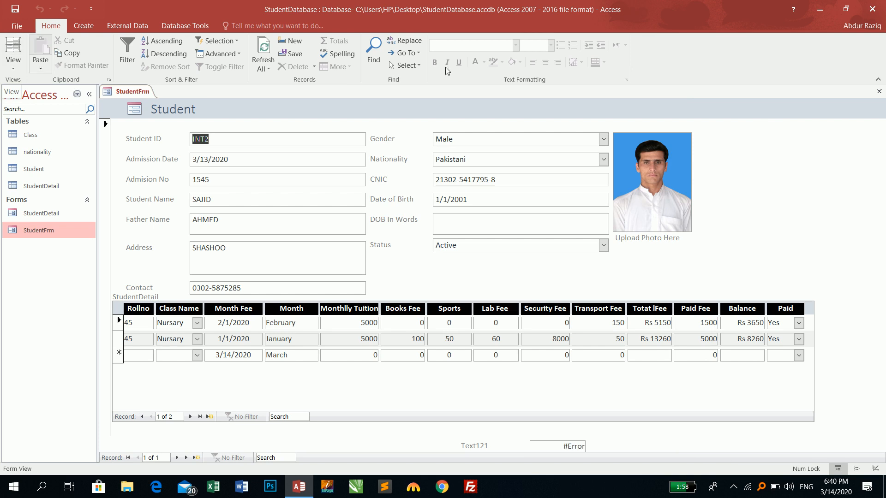
# Return StudentFrm to Design View and bring the sum text box in the main form's footer into view.
pyautogui.rightClick(754, 119)
pyautogui.click(779, 157)
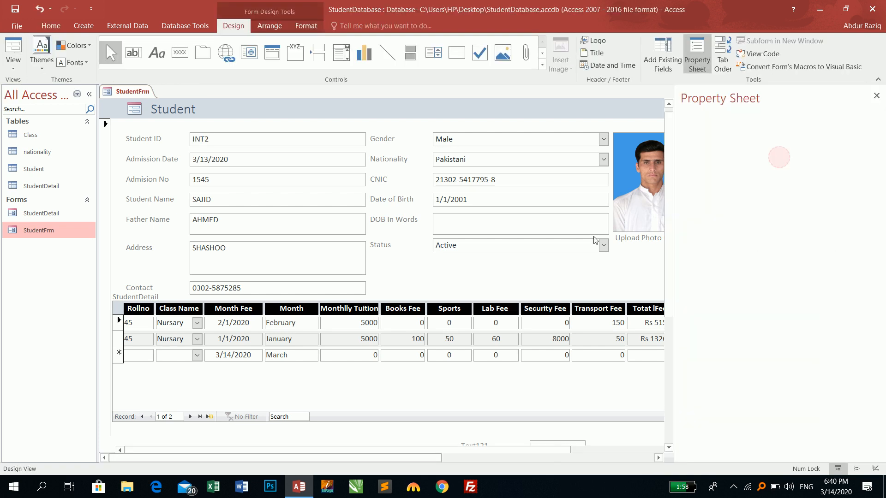
pyautogui.scroll(-5, 570, 240)
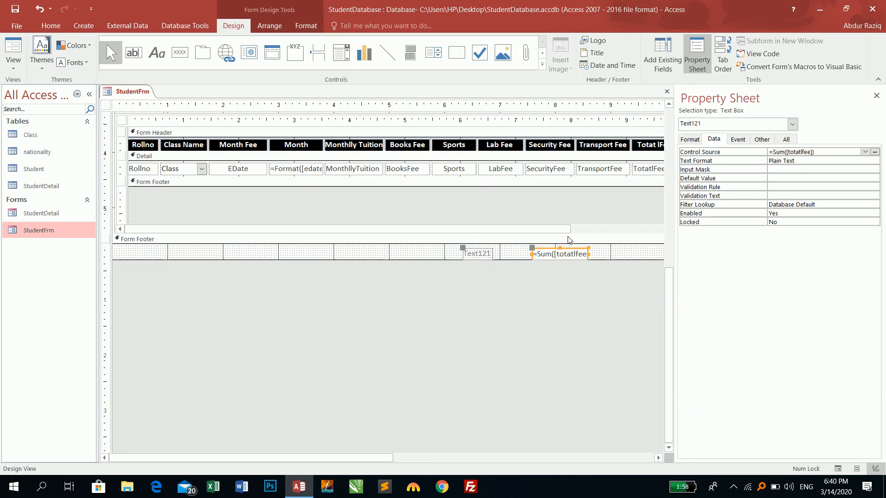
pyautogui.click(733, 487)
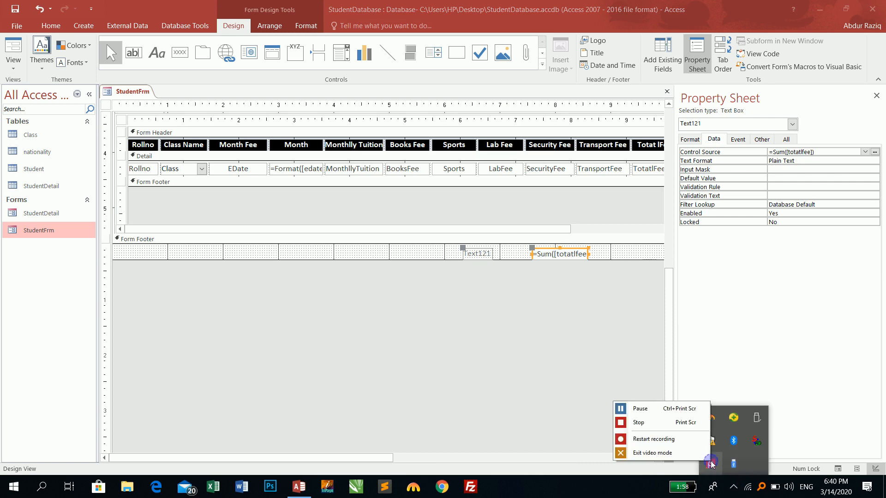